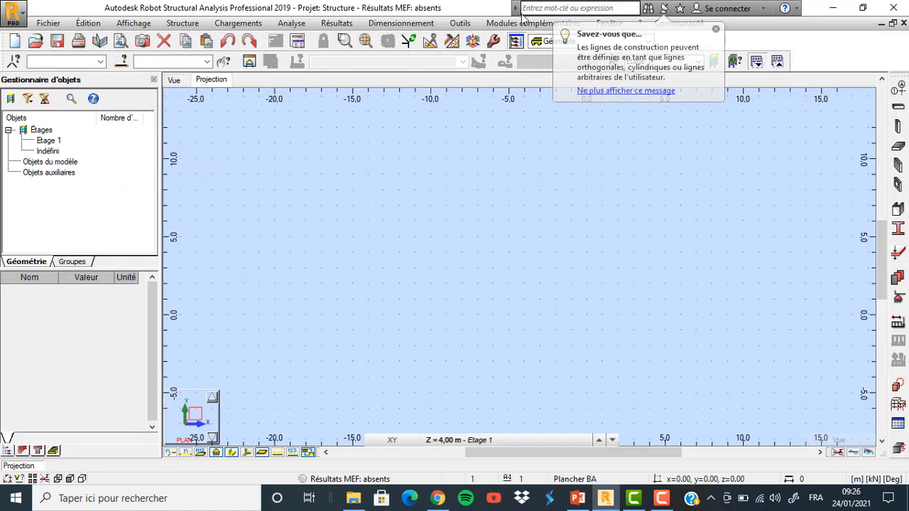
Step: Apply a fixed grid spacing of 1,00 m in both Dx and Dy to the plan view
left_click(716, 29)
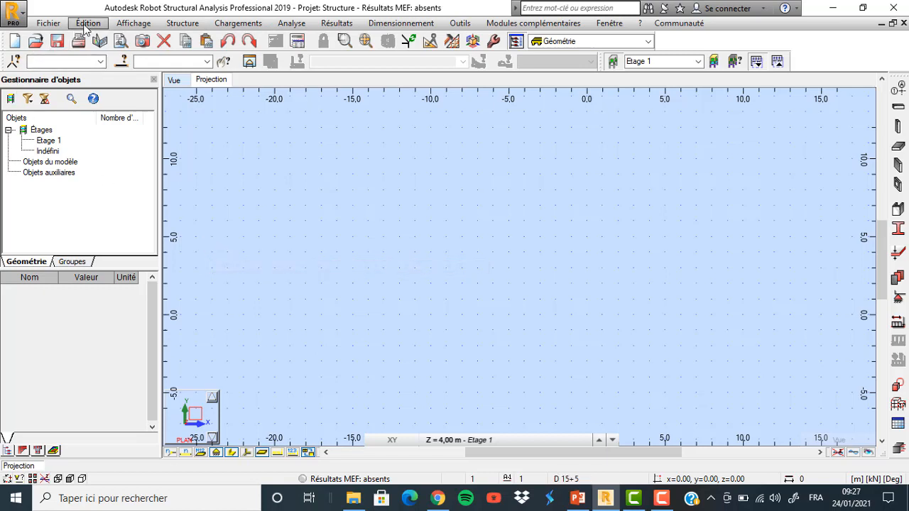
left_click(131, 23)
mouse_move(168, 207)
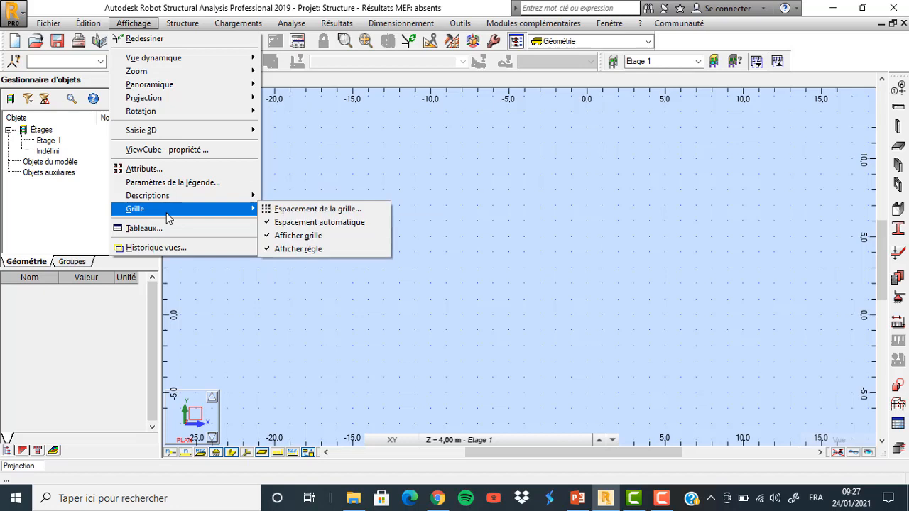
left_click(289, 211)
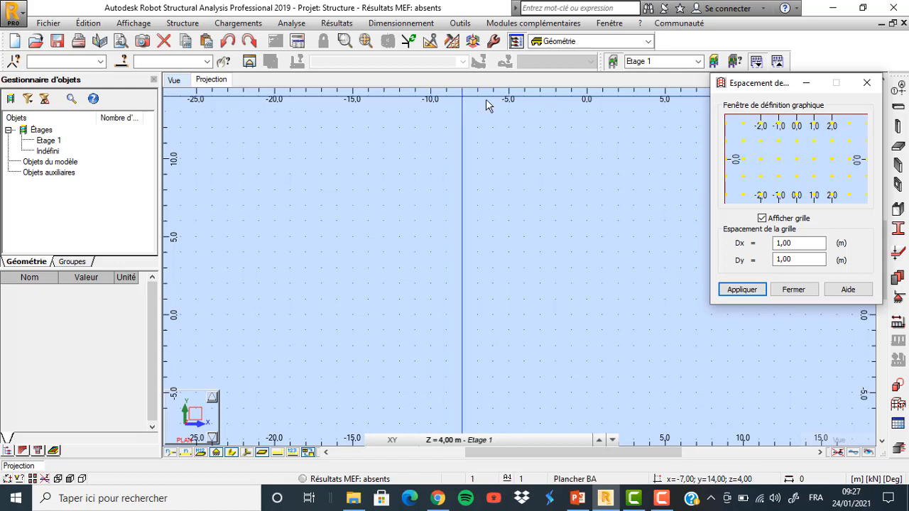
left_click(732, 293)
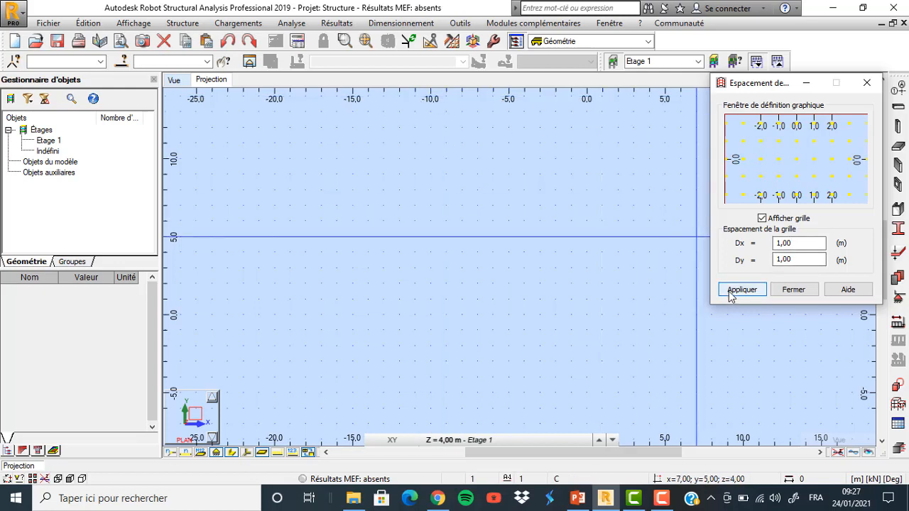
left_click(732, 293)
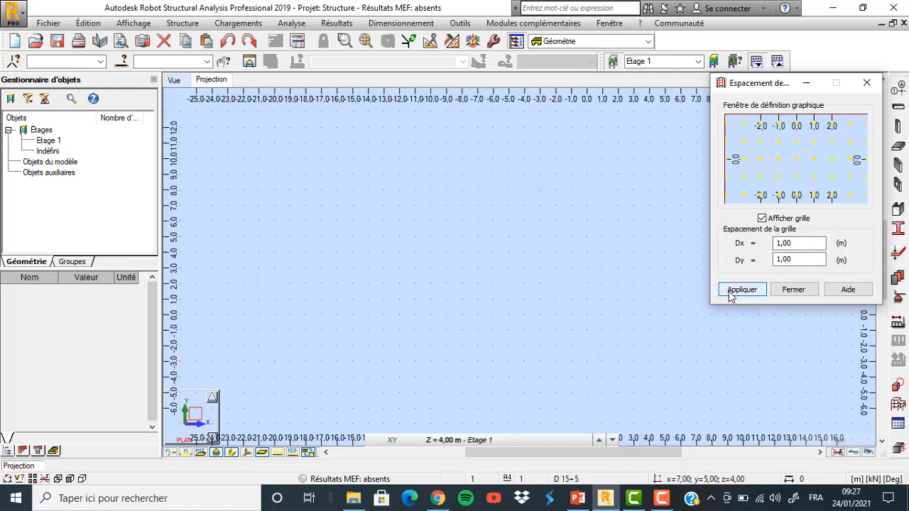
left_click(793, 290)
scroll(371, 110, "up", 2)
scroll(368, 118, "up", 3)
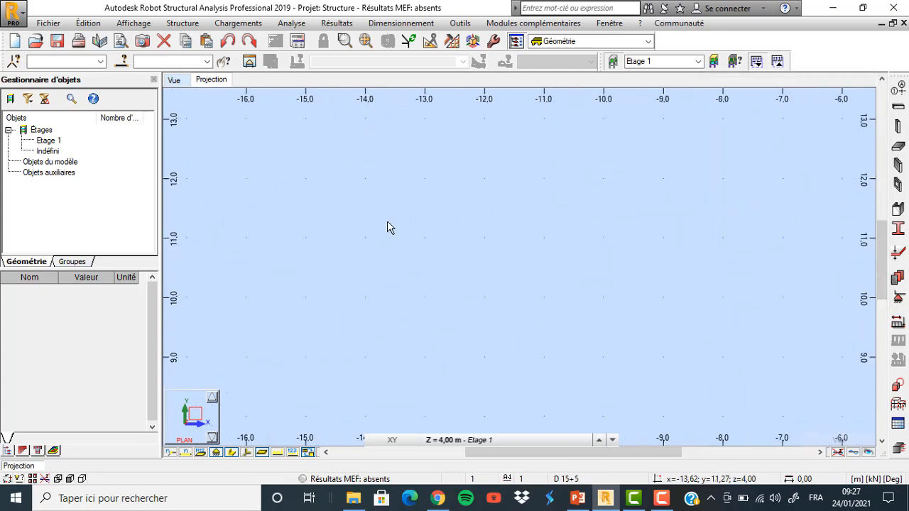
scroll(390, 229, "down", 5)
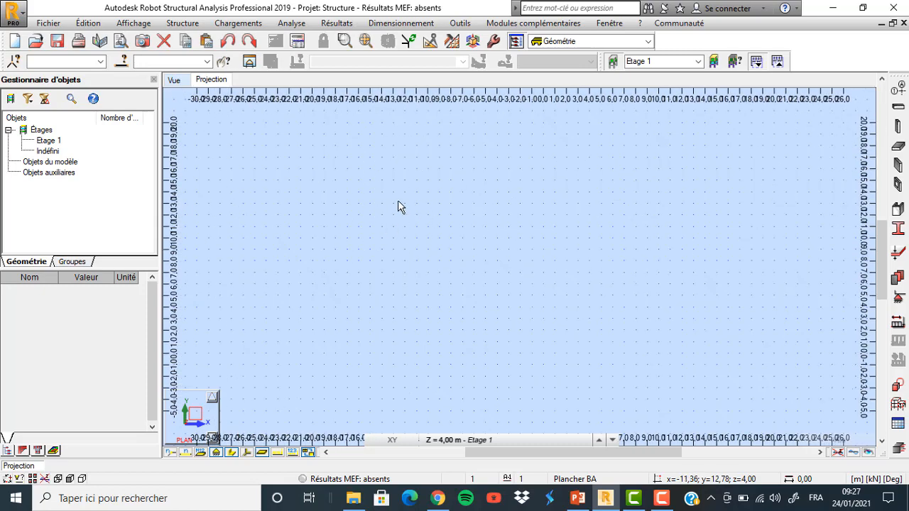
scroll(394, 206, "down", 1)
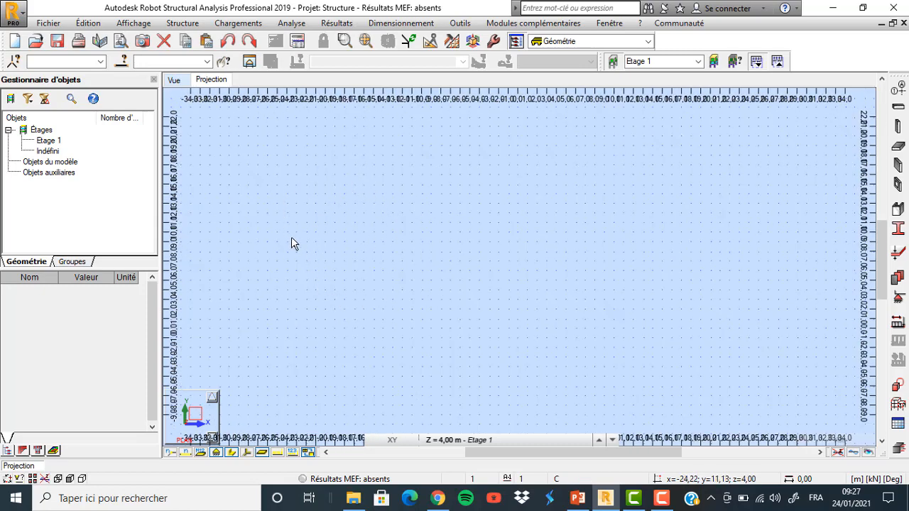
Step: Turn off the grid point display in the plan view
left_click(124, 25)
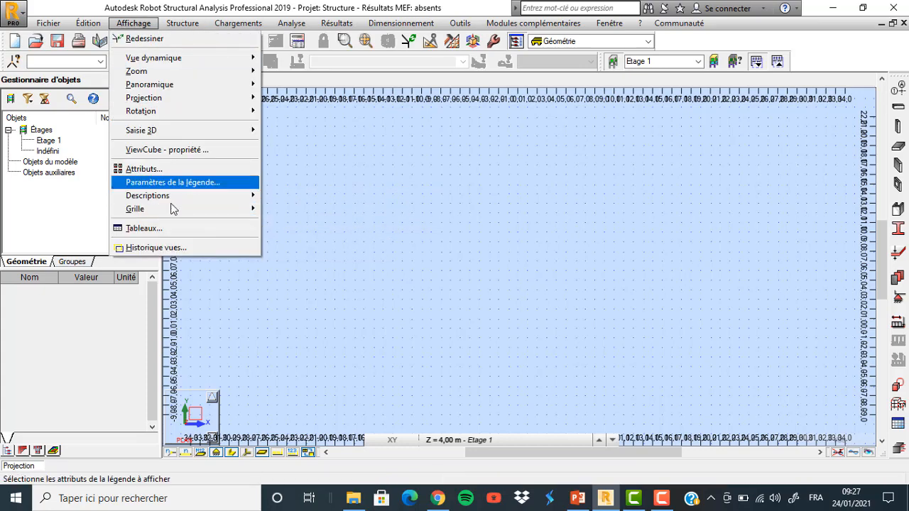
mouse_move(175, 213)
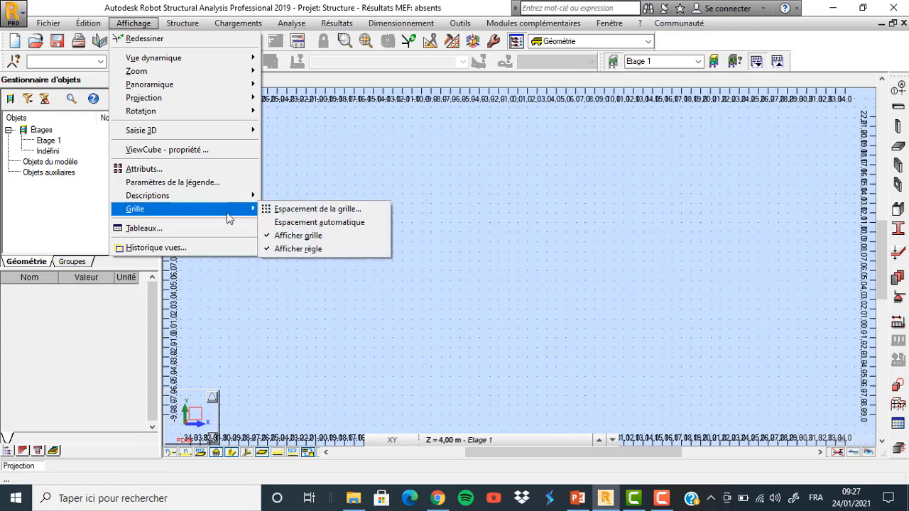
left_click(282, 237)
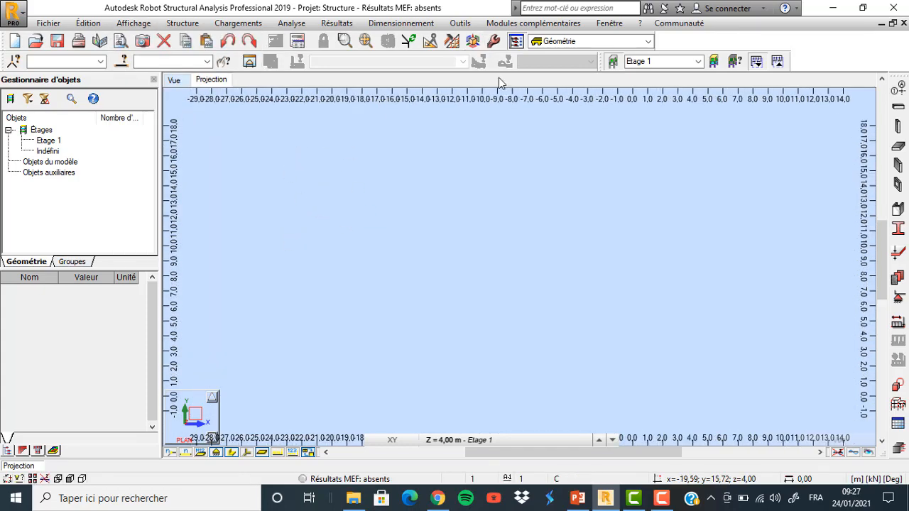
scroll(513, 102, "up", 5)
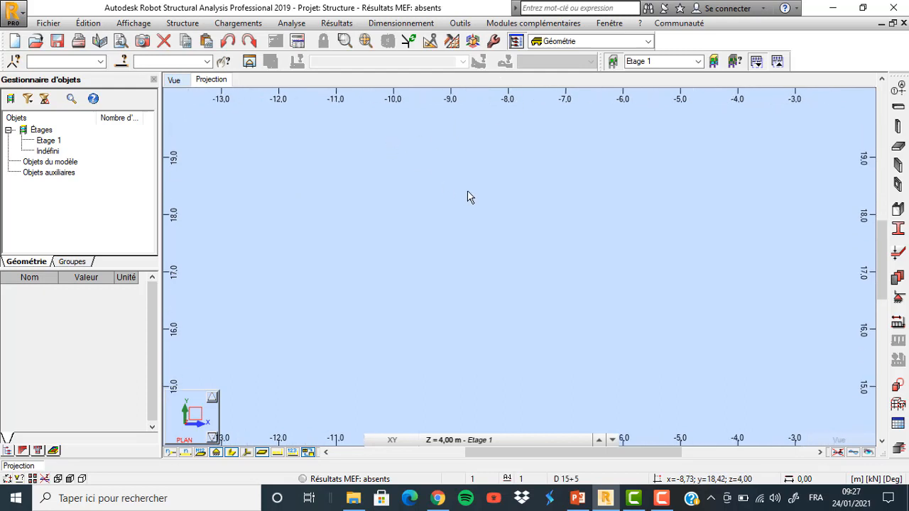
scroll(468, 191, "up", 1)
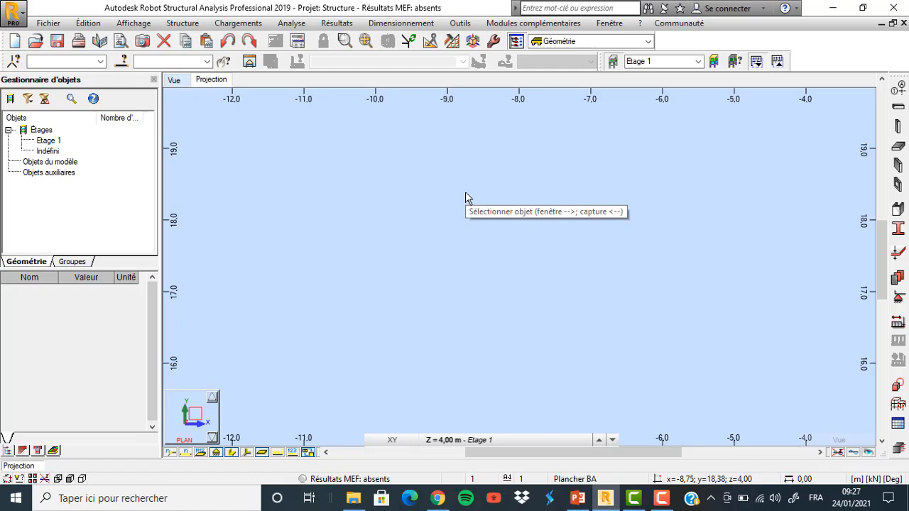
Step: Switch to PowerPoint to review the slide listing the project's design standards, and return to Robot Structural Analysis
left_click(583, 504)
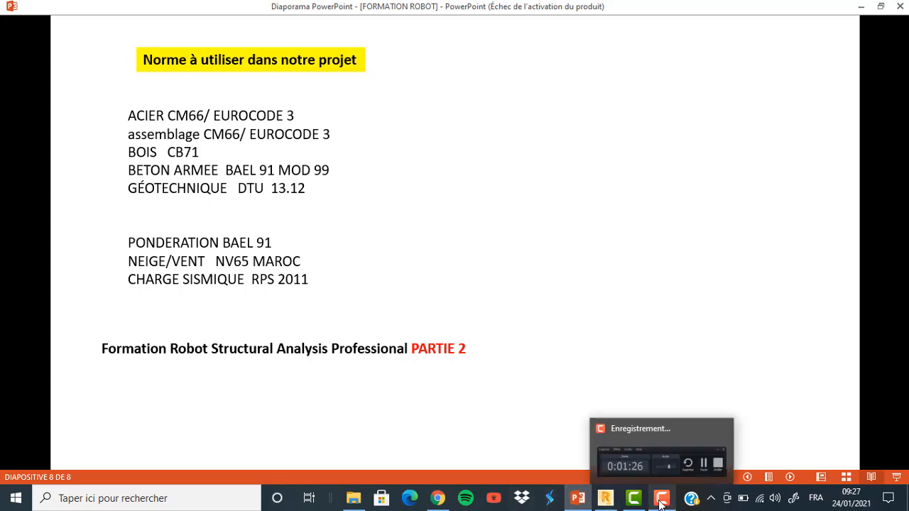
left_click(605, 500)
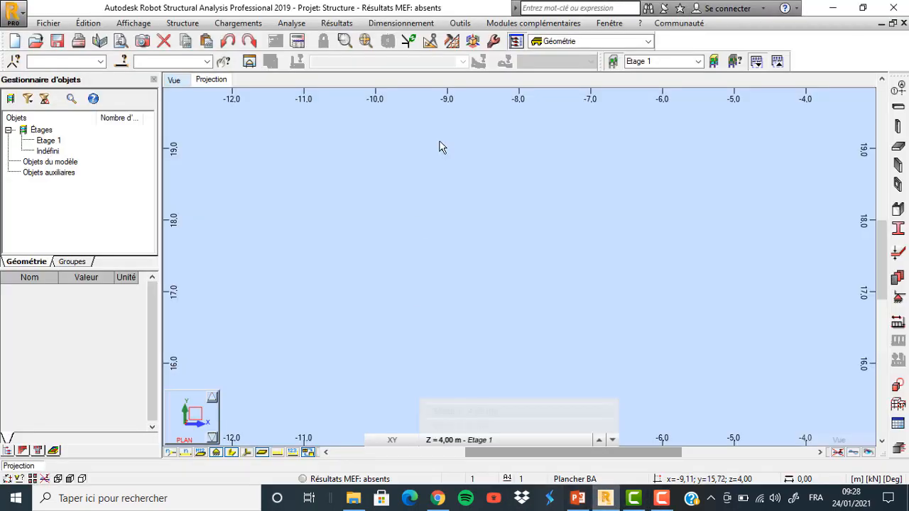
Step: Open the job preferences and examine the dimension and force units, the materials and the reinforcing bar catalogue
left_click(458, 23)
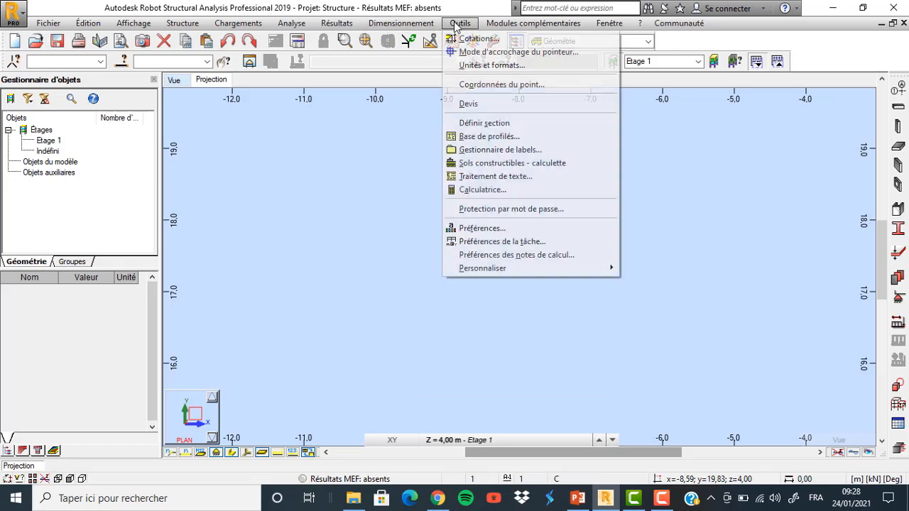
left_click(523, 242)
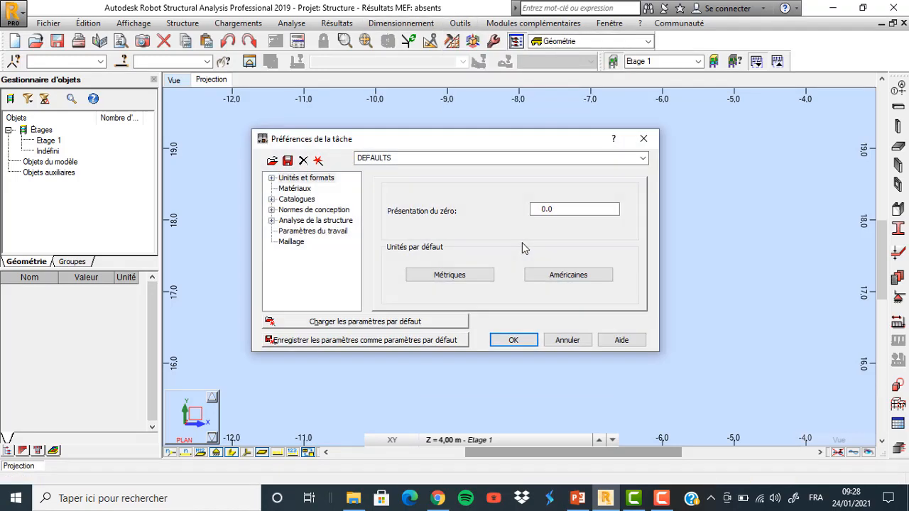
left_click(272, 179)
left_click(303, 189)
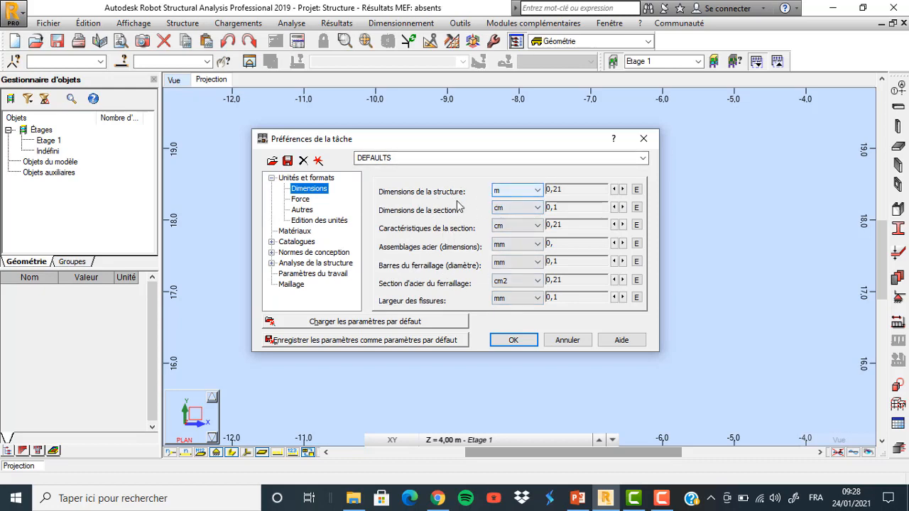
left_click(302, 199)
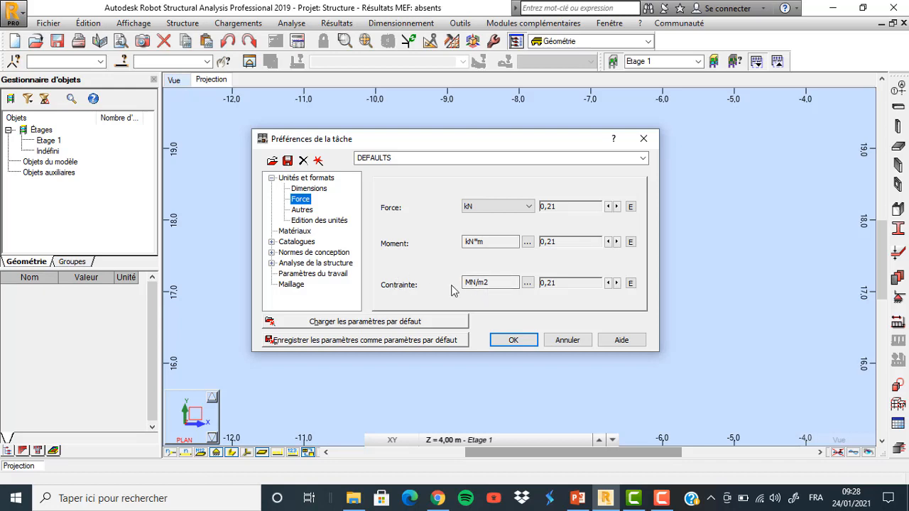
left_click(286, 232)
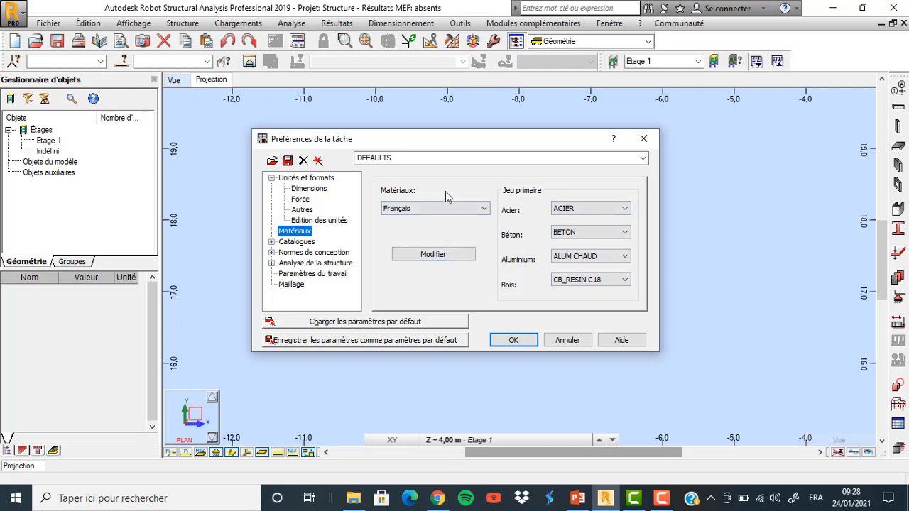
left_click(271, 242)
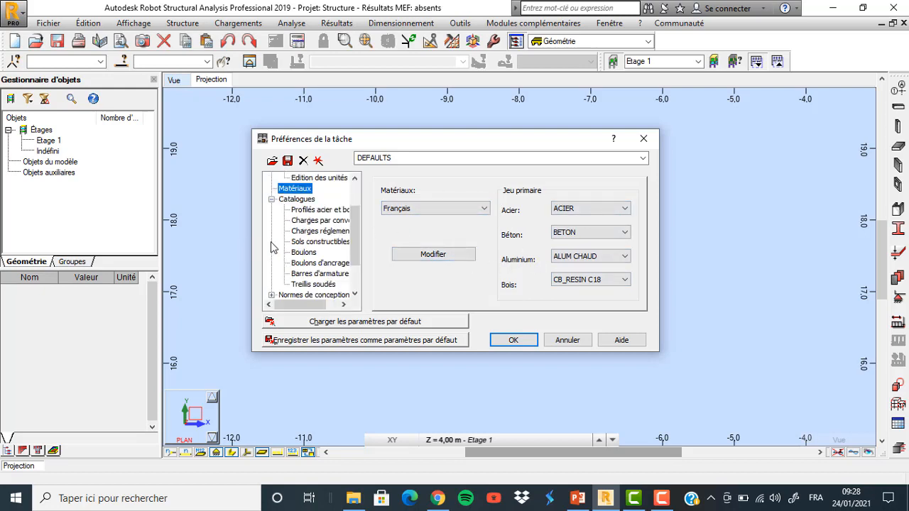
left_click(313, 274)
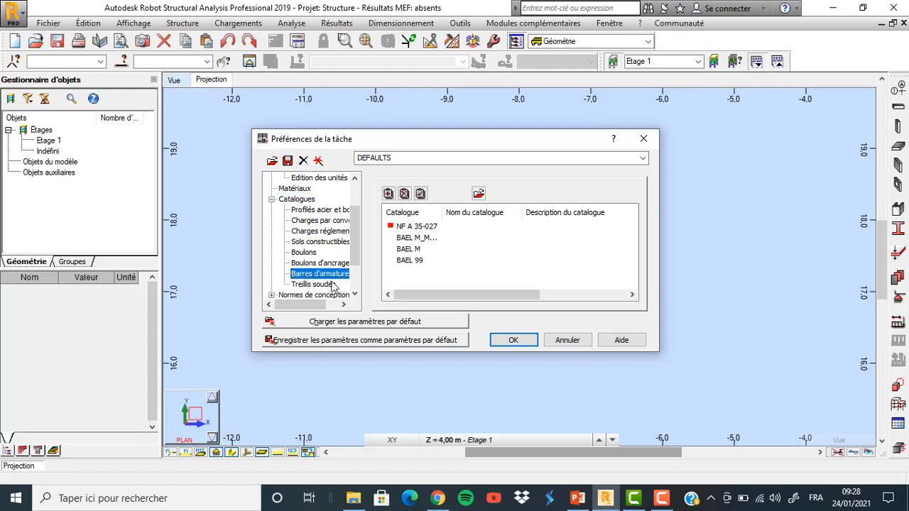
left_click(426, 227)
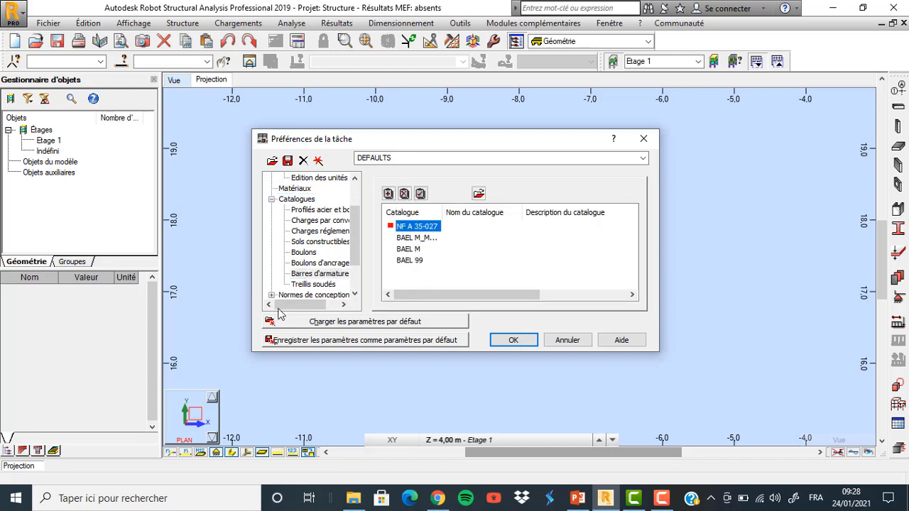
left_click(271, 199)
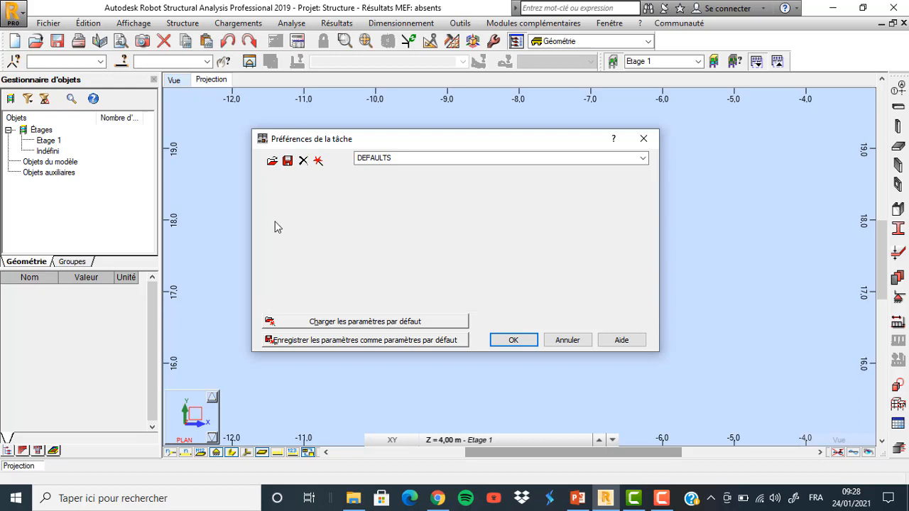
Step: Set the design standards to BAEL 91 mod. 99 for reinforced concrete and DTU 13.12 for geotechnics, checking them against the PowerPoint slide
left_click(271, 253)
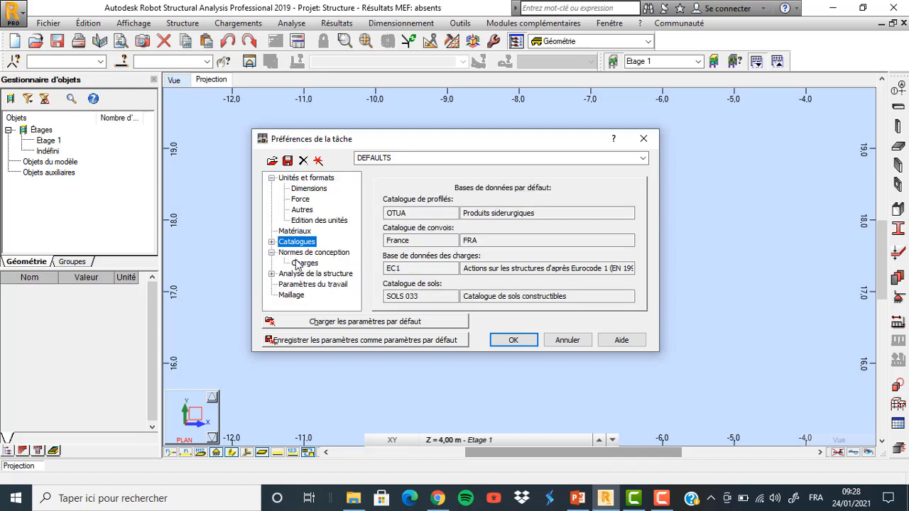
left_click(300, 254)
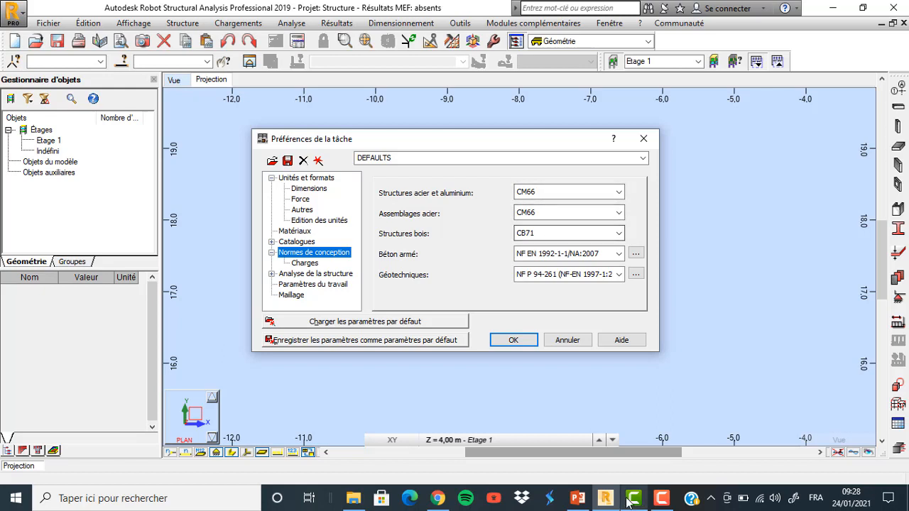
left_click(553, 439)
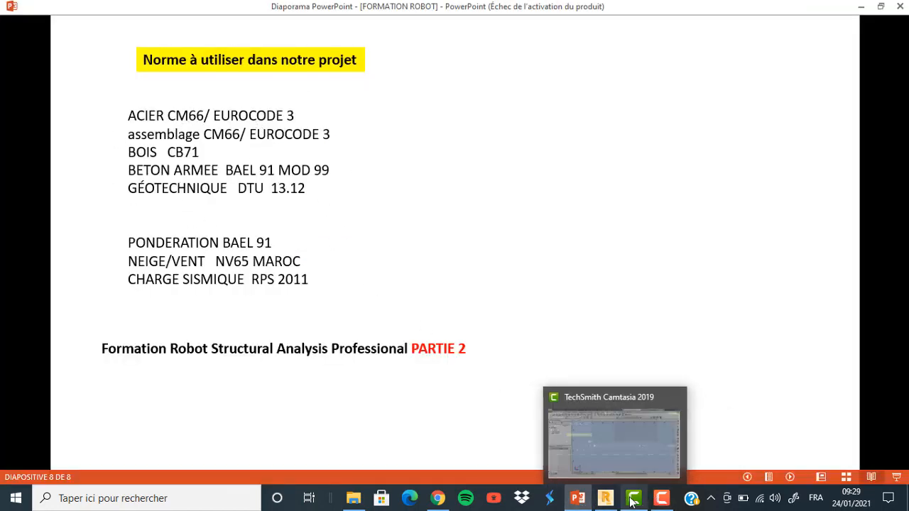
left_click(606, 500)
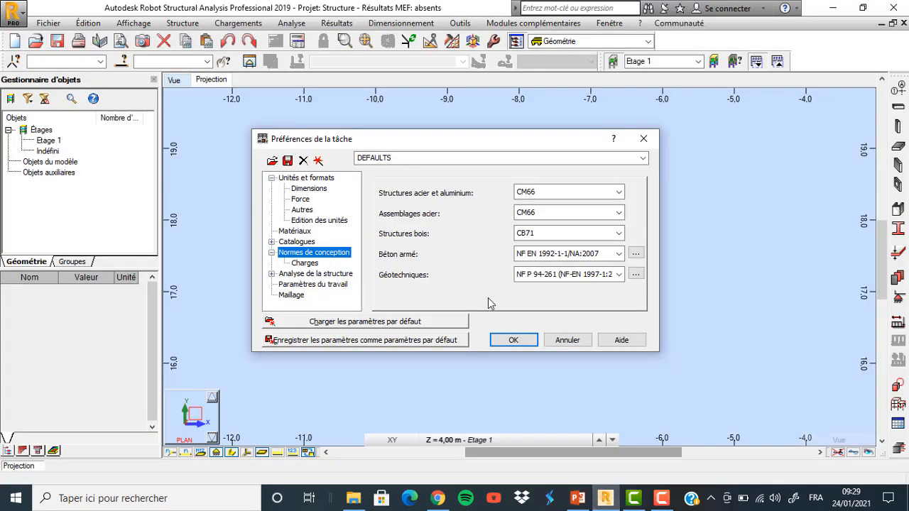
left_click(529, 255)
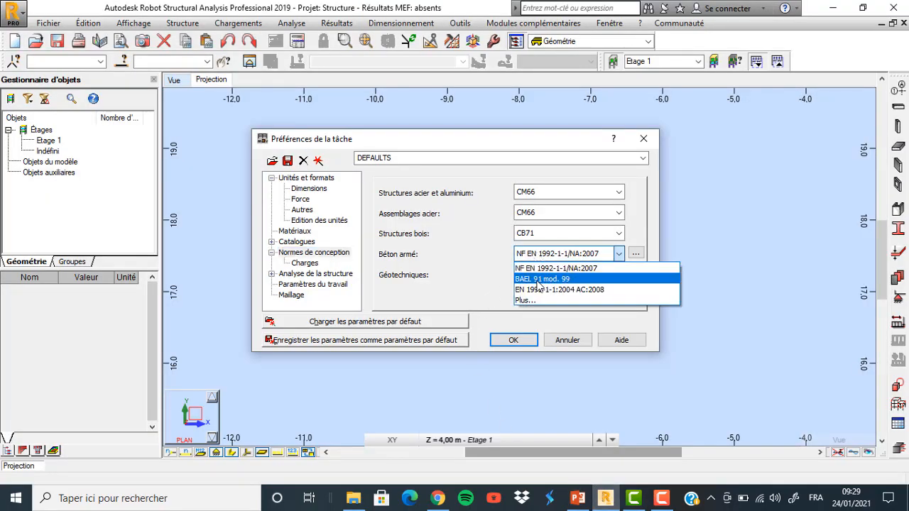
left_click(539, 281)
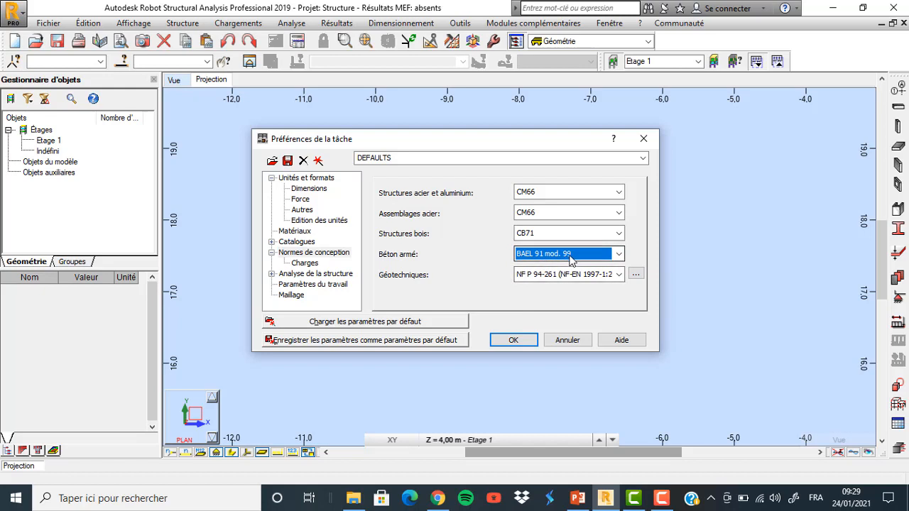
left_click(568, 274)
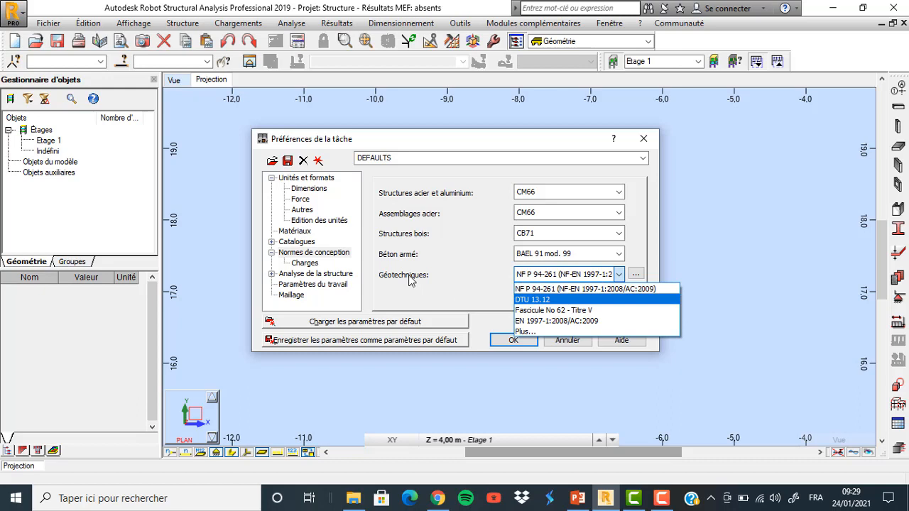
left_click(542, 300)
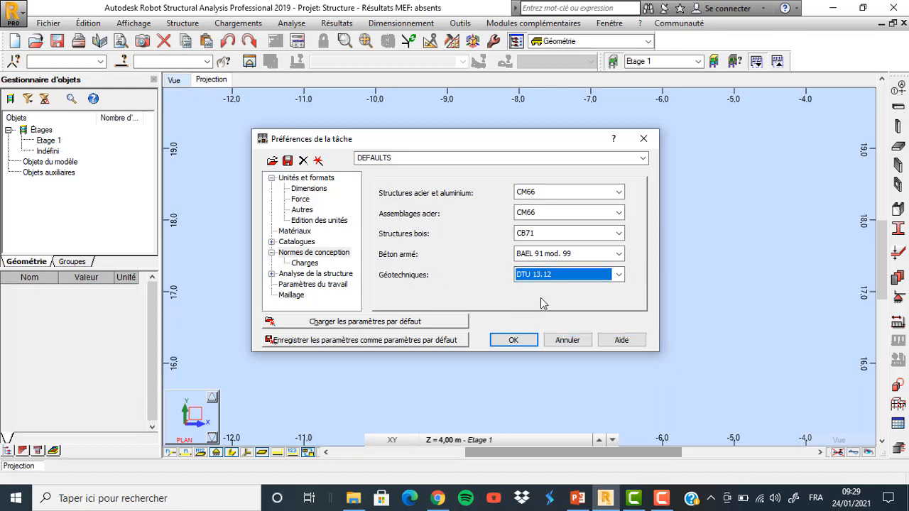
Step: Set the load standard for combinations (Pondérations) to BAEL 91
left_click(304, 263)
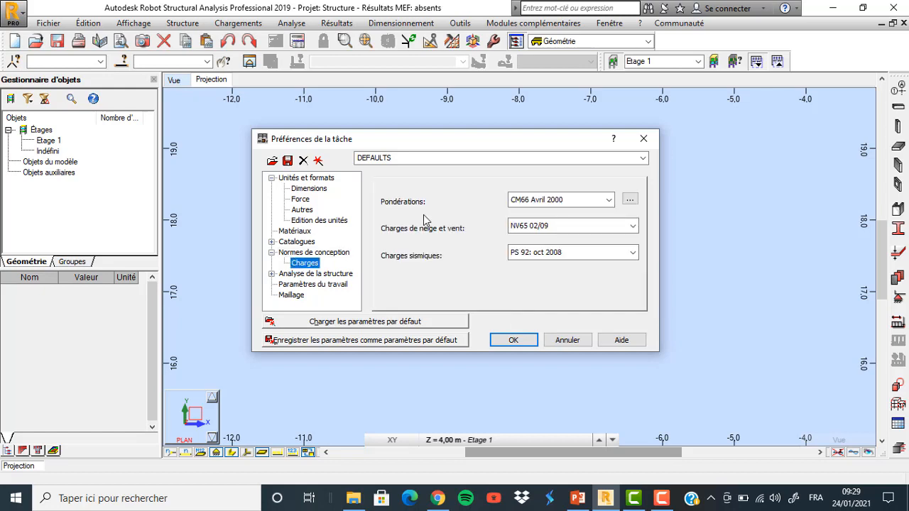
left_click(567, 201)
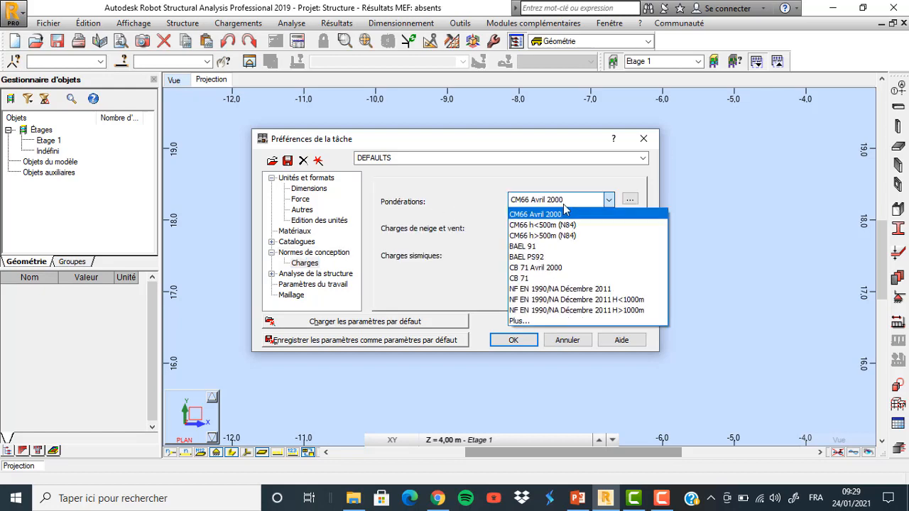
left_click(544, 248)
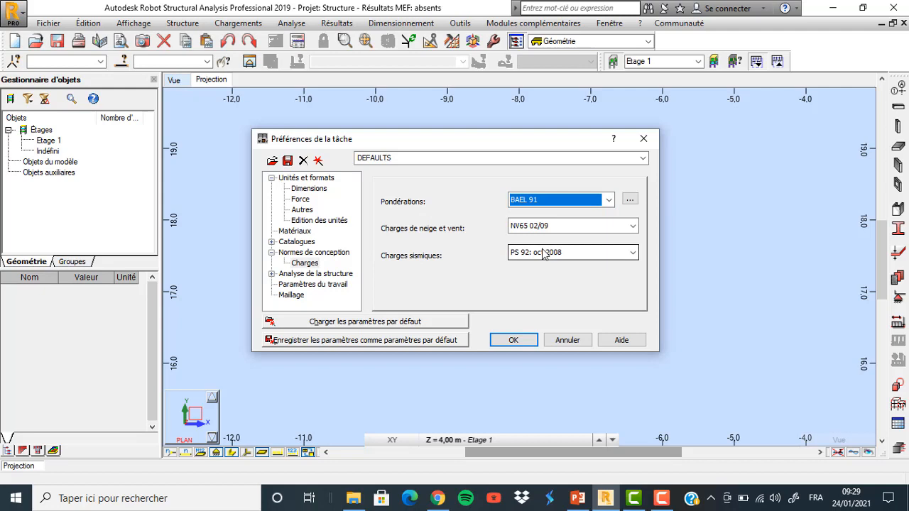
Step: Set the snow and wind load standard to NV65 Maroc and the seismic standard to R.P.S. 2011, and accept the job preferences
left_click(530, 228)
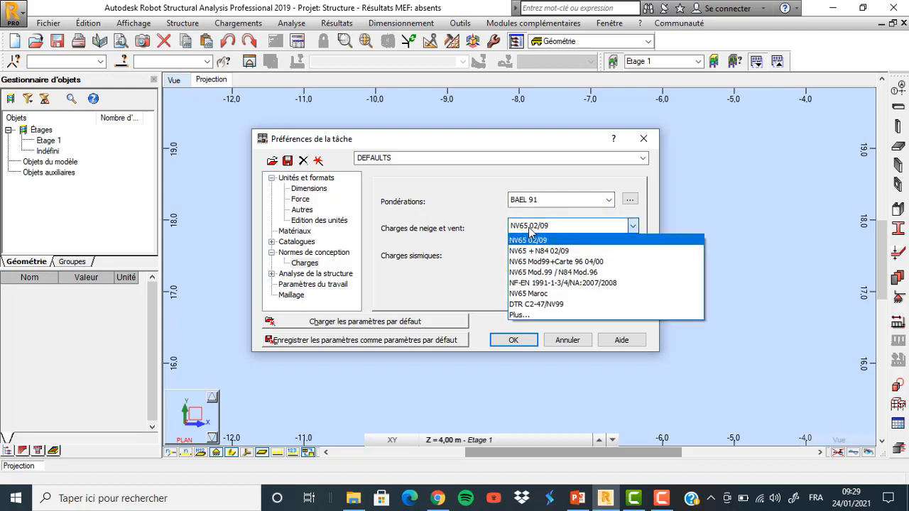
left_click(530, 297)
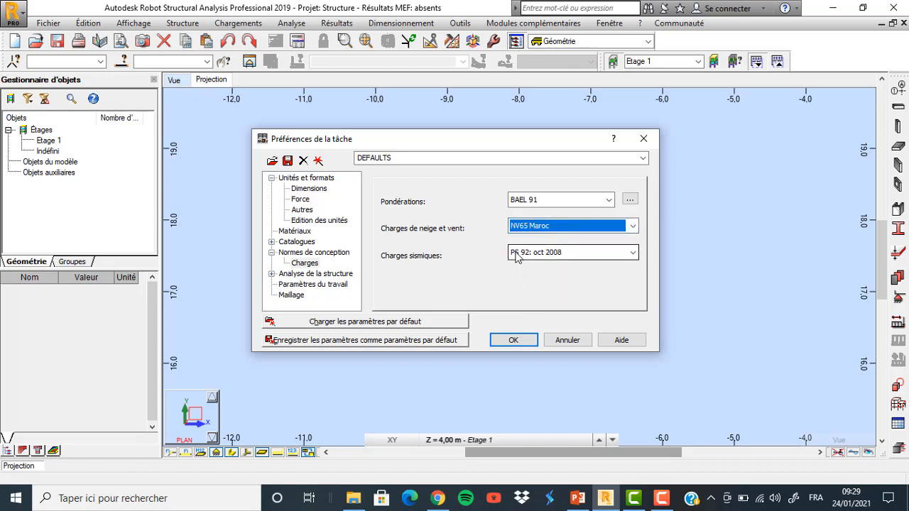
left_click(519, 256)
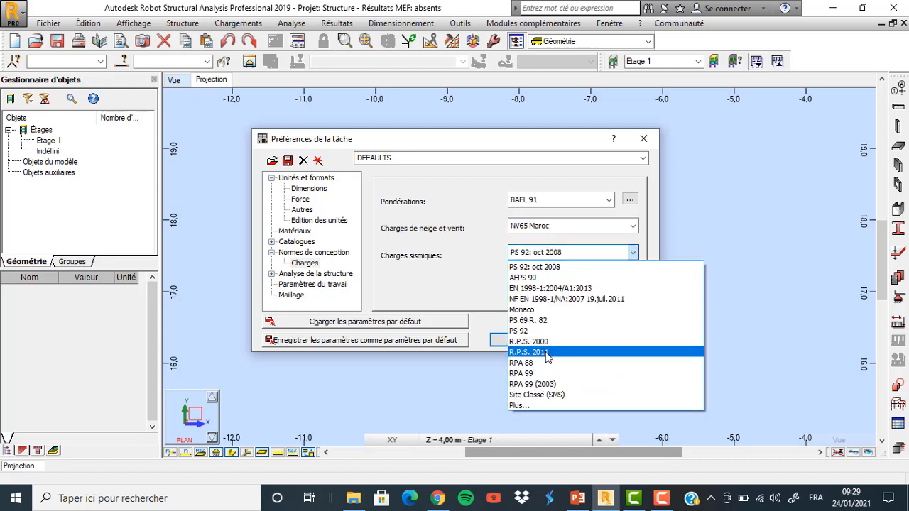
left_click(548, 352)
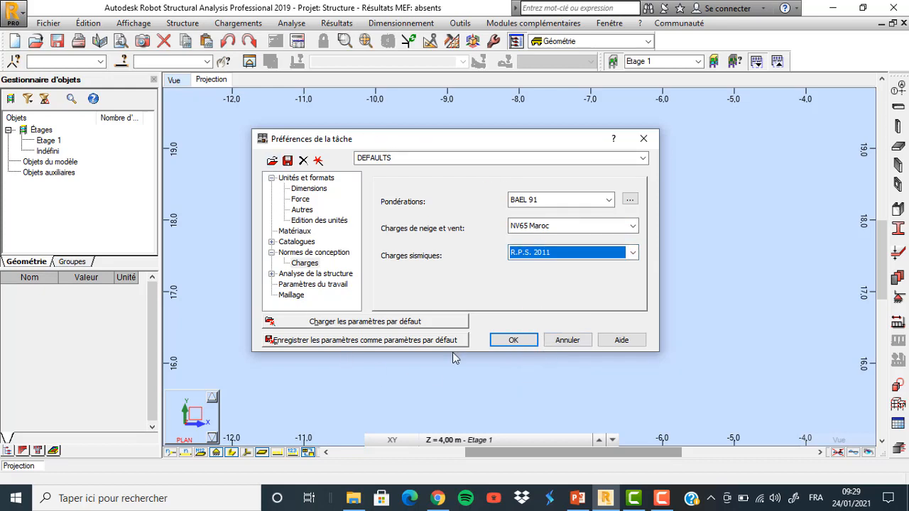
left_click(512, 341)
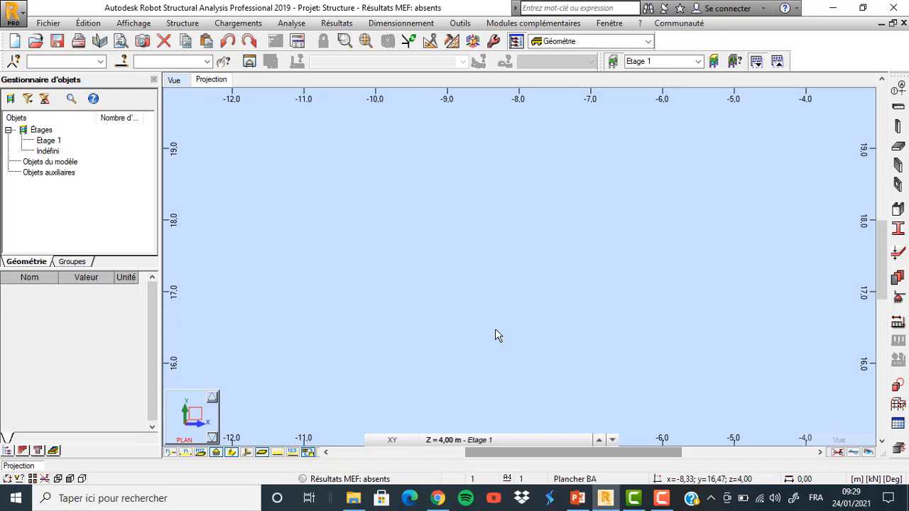
Step: Open the construction lines definition, review the plan and elevation dimensions on the PowerPoint project description slide, and return to Robot Structural Analysis
left_click(900, 91)
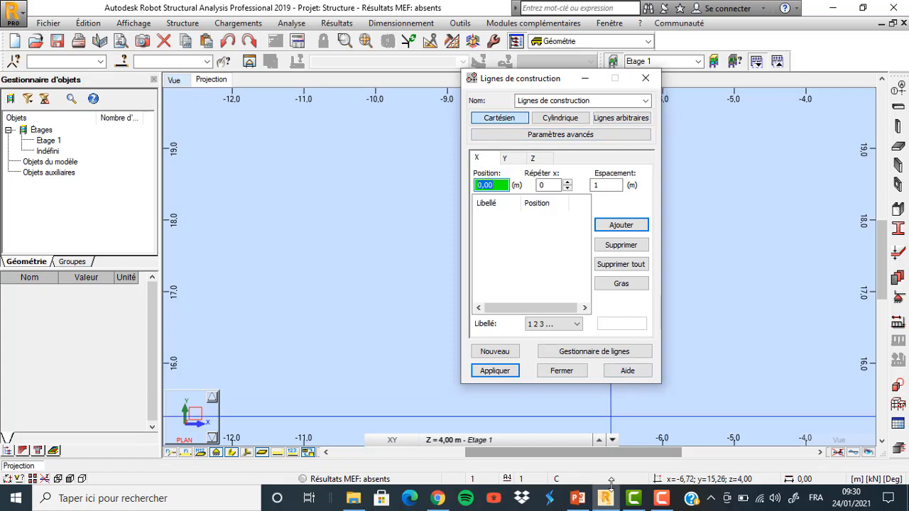
mouse_move(579, 502)
left_click(577, 444)
left_click(441, 328)
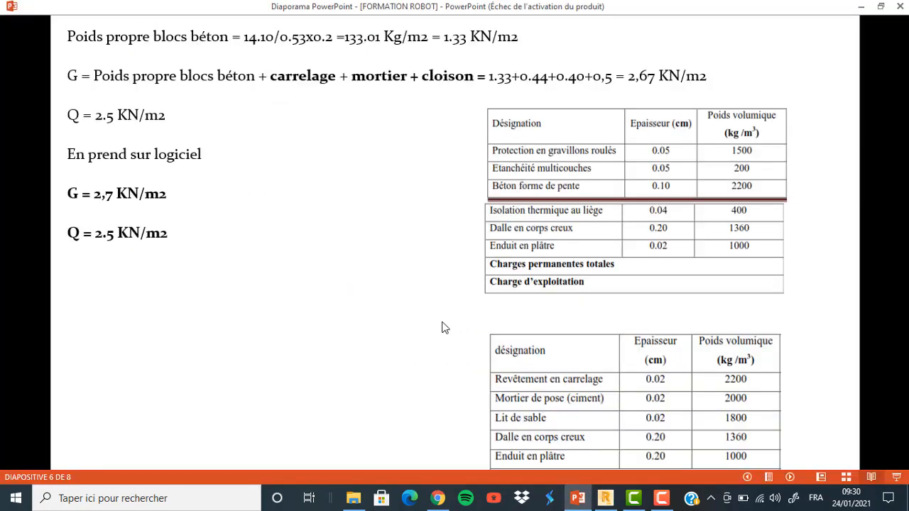
scroll(445, 329, "up", 6)
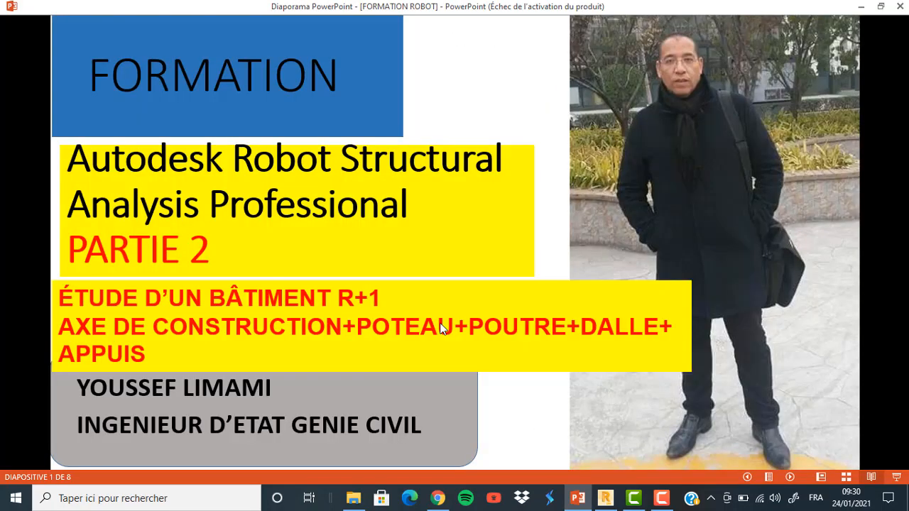
left_click(441, 328)
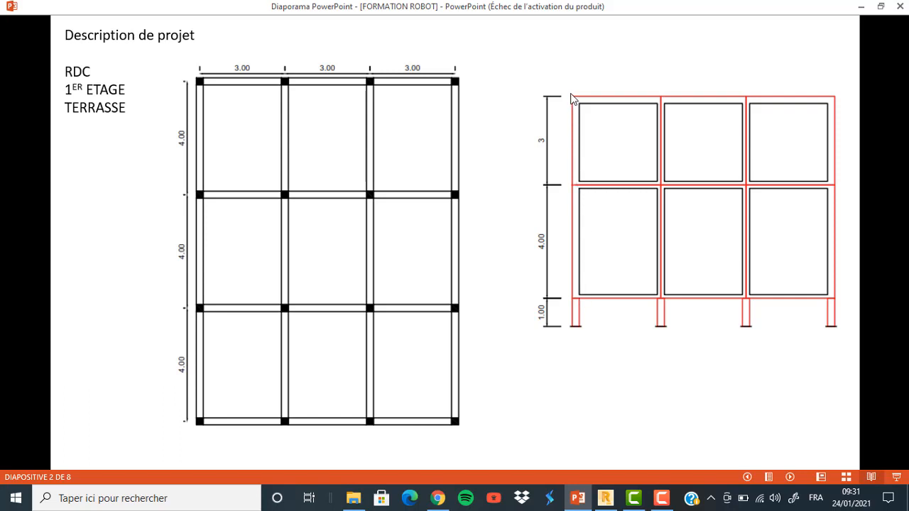
left_click(609, 502)
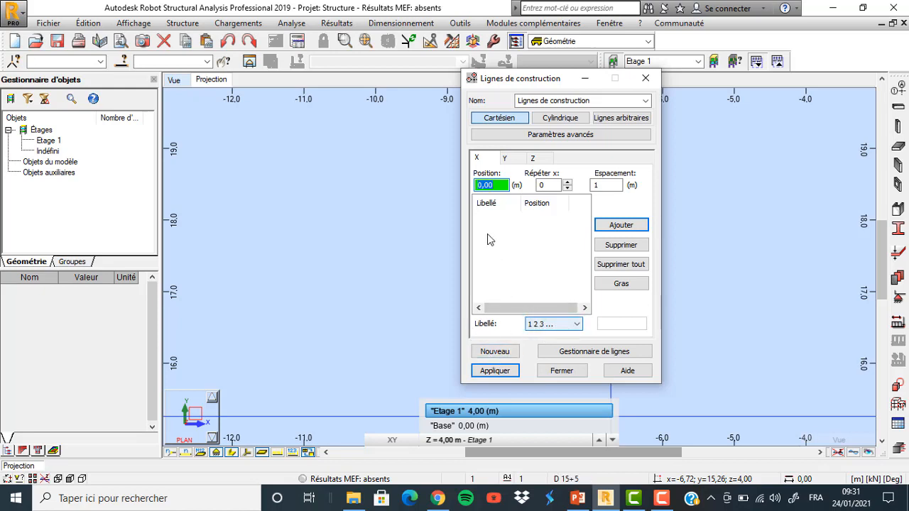
Step: Add numbered construction lines along X at positions 0, 3, 6 and 9 m
left_click(621, 226)
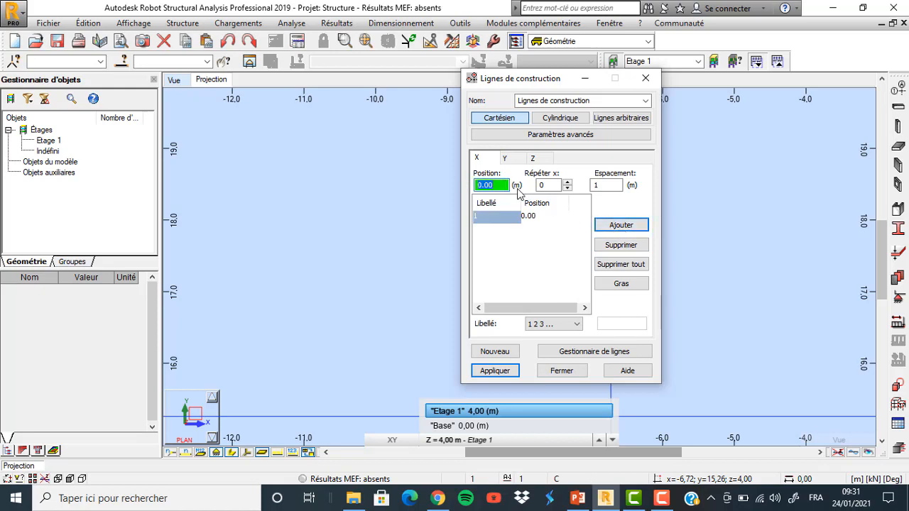
left_click(622, 227)
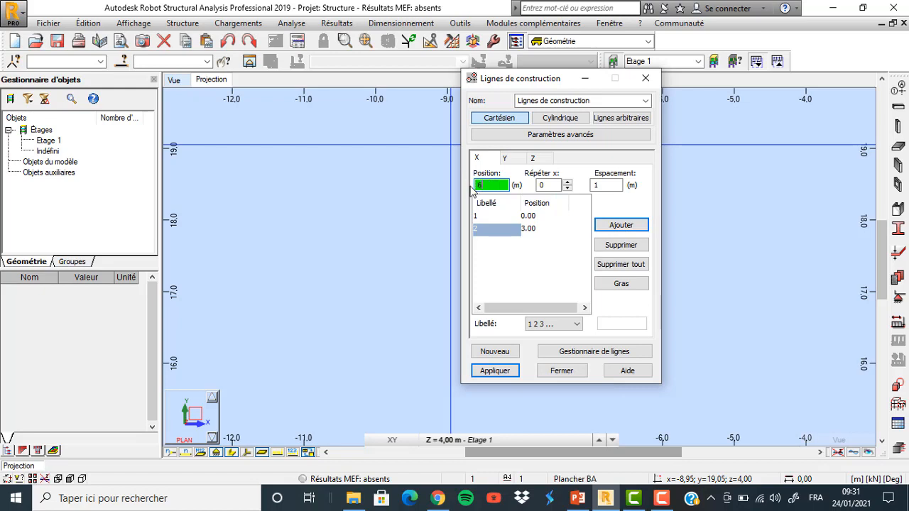
left_click(612, 228)
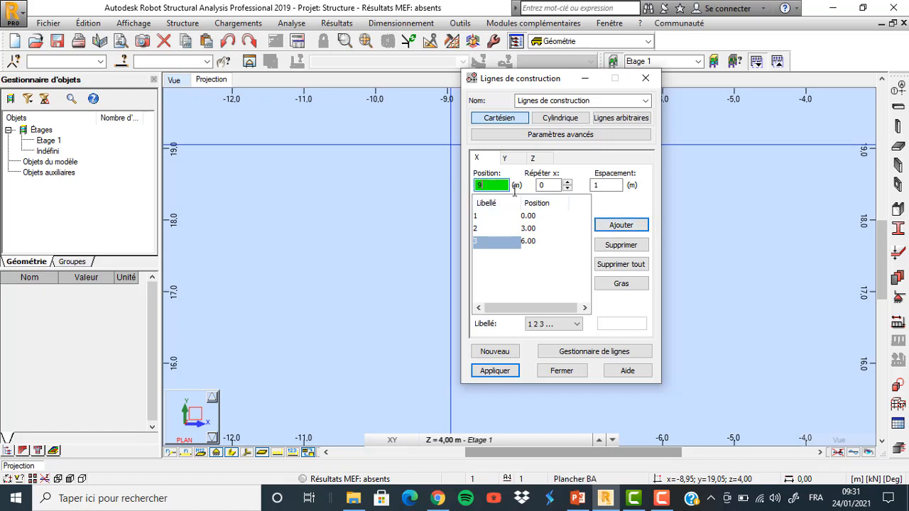
left_click(621, 224)
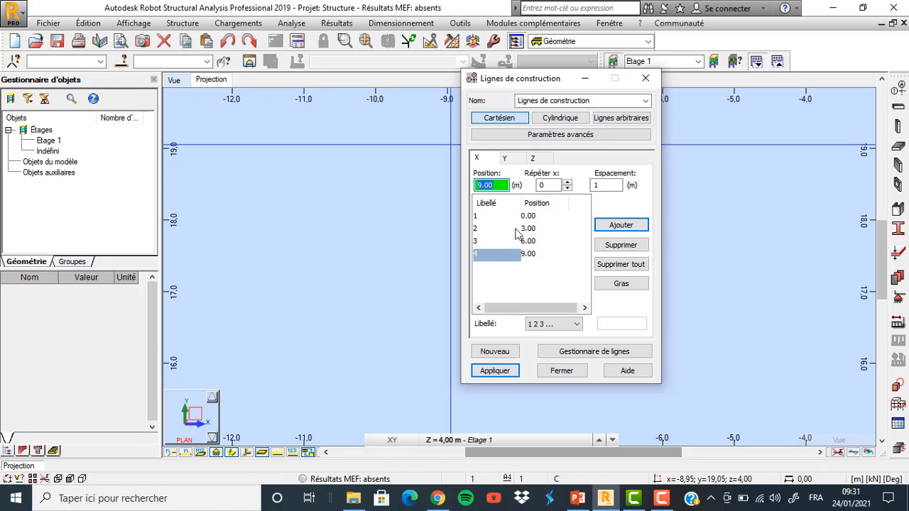
Step: Add construction lines along Y at 0, 4, 8 and 12 m with A B C labelling
left_click(505, 159)
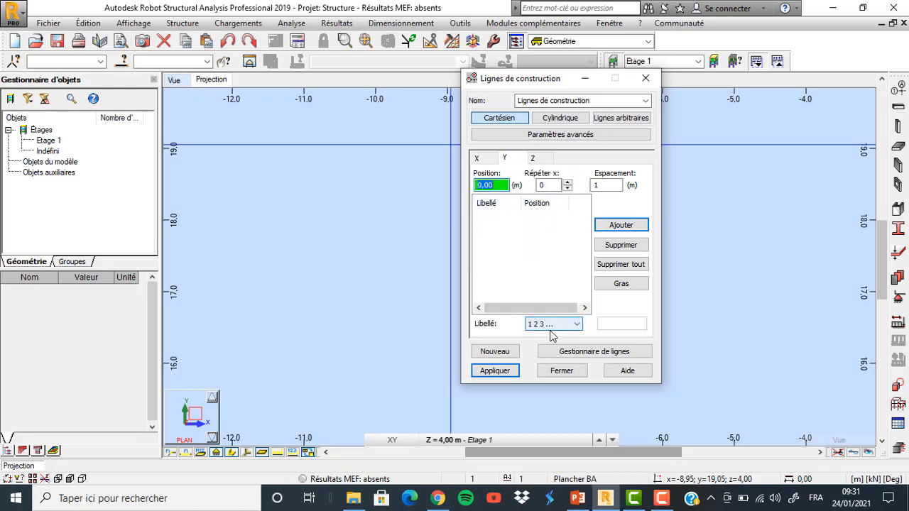
left_click(577, 324)
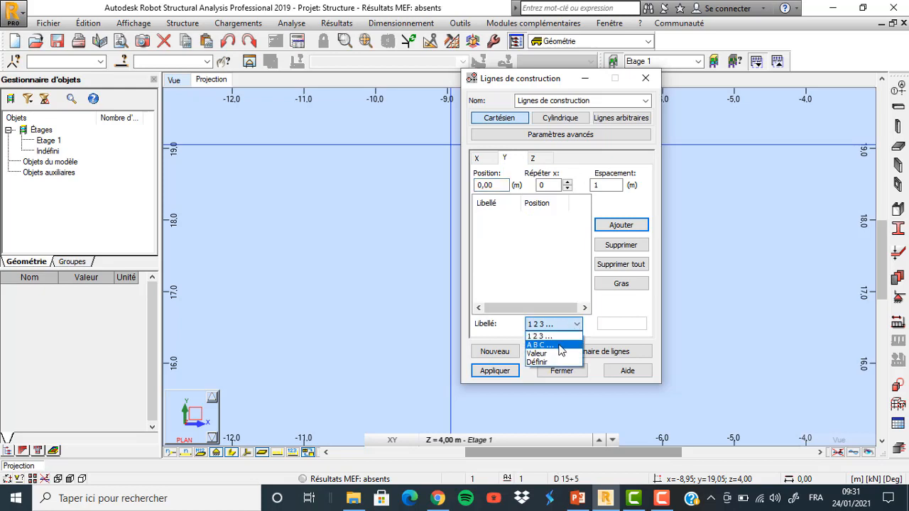
left_click(561, 346)
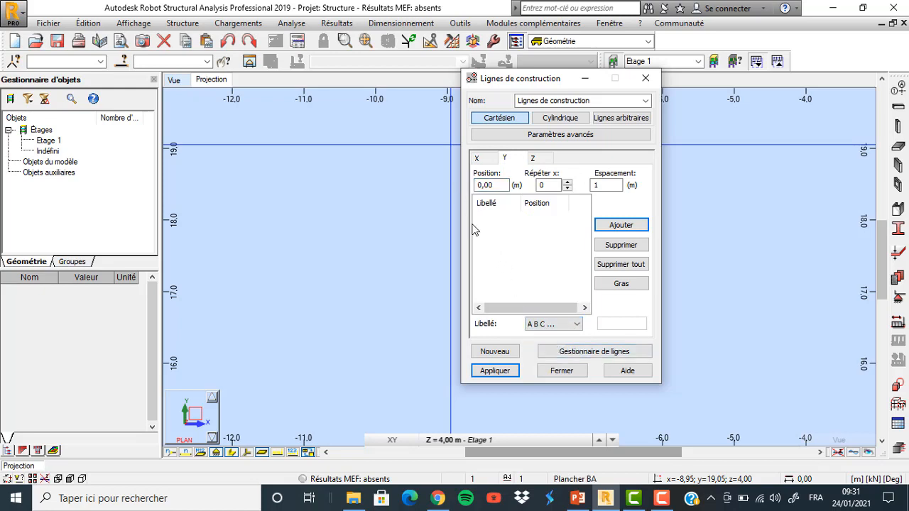
left_click(620, 224)
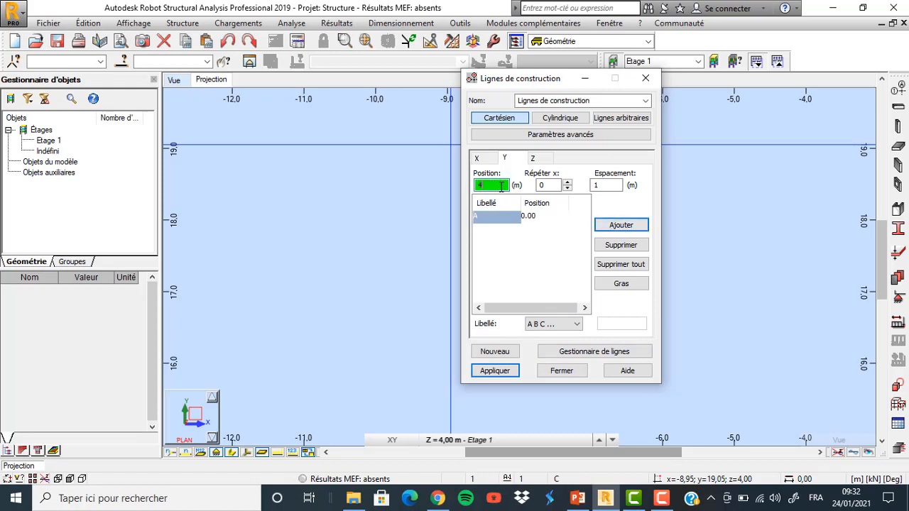
left_click(603, 225)
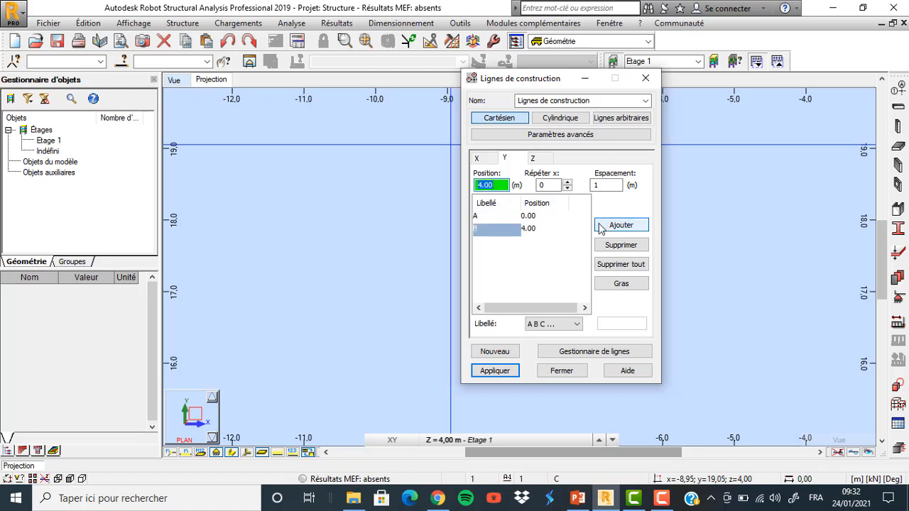
type("8")
left_click(638, 226)
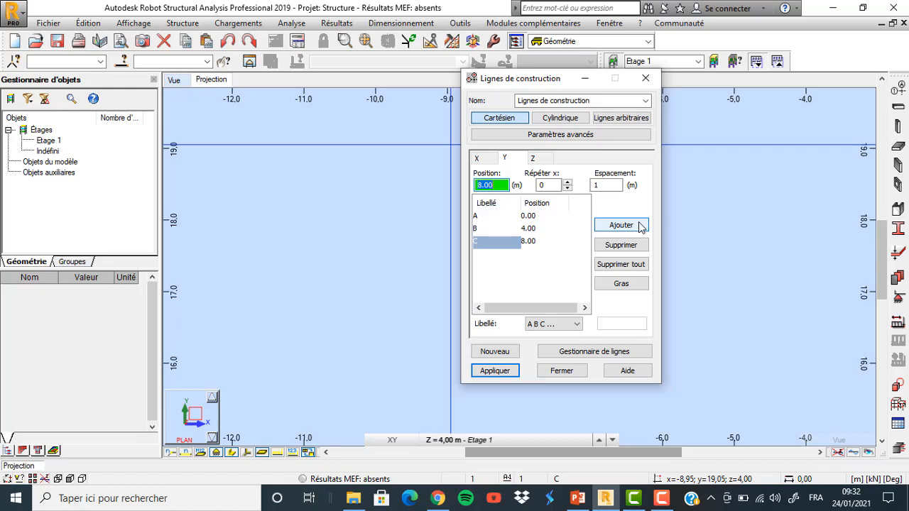
type("12")
left_click(637, 225)
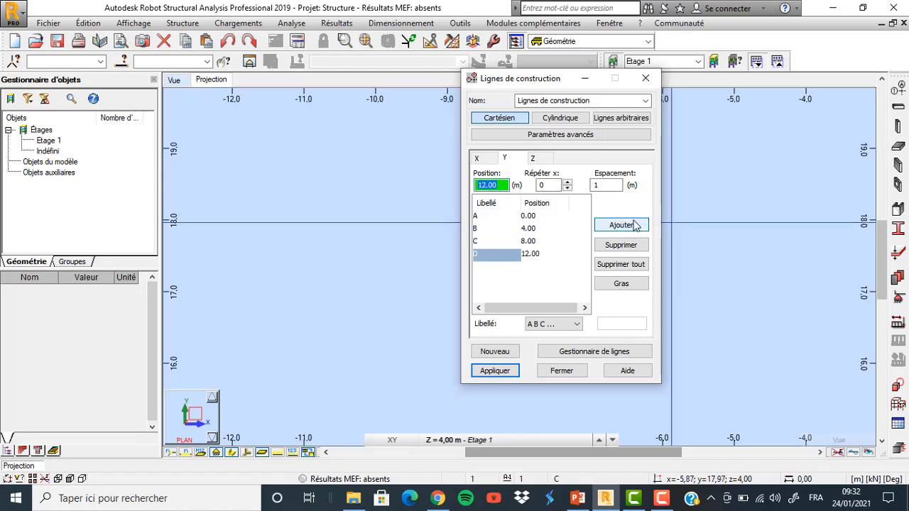
Step: For the Z direction, turn off the storey (Étages) lines and set the labelling to Valeur
left_click(534, 159)
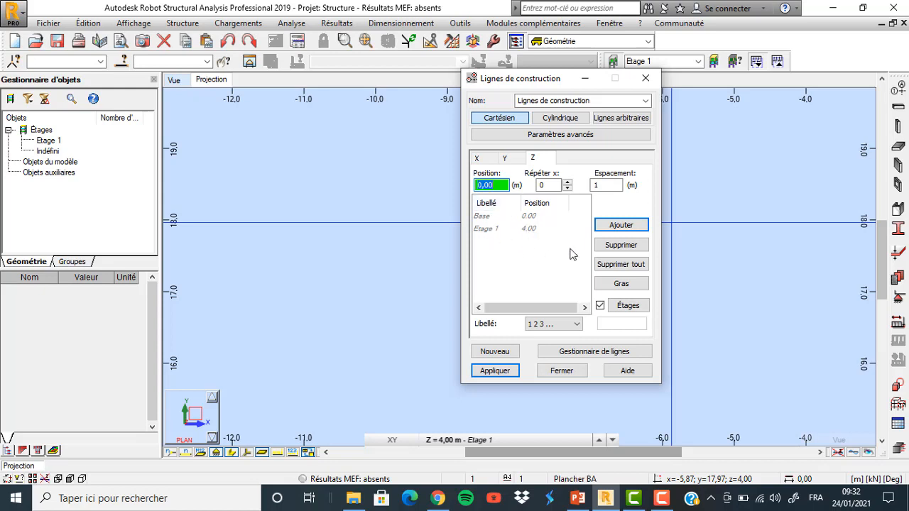
left_click(624, 268)
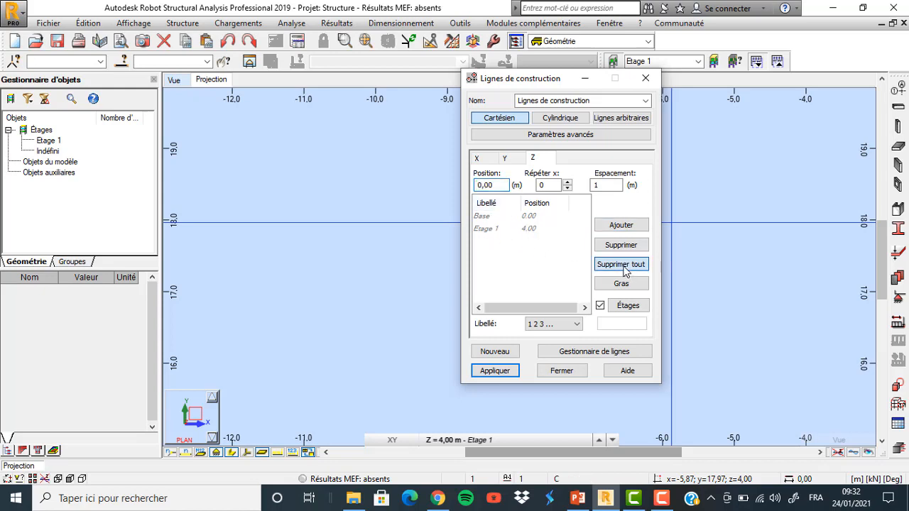
left_click(601, 305)
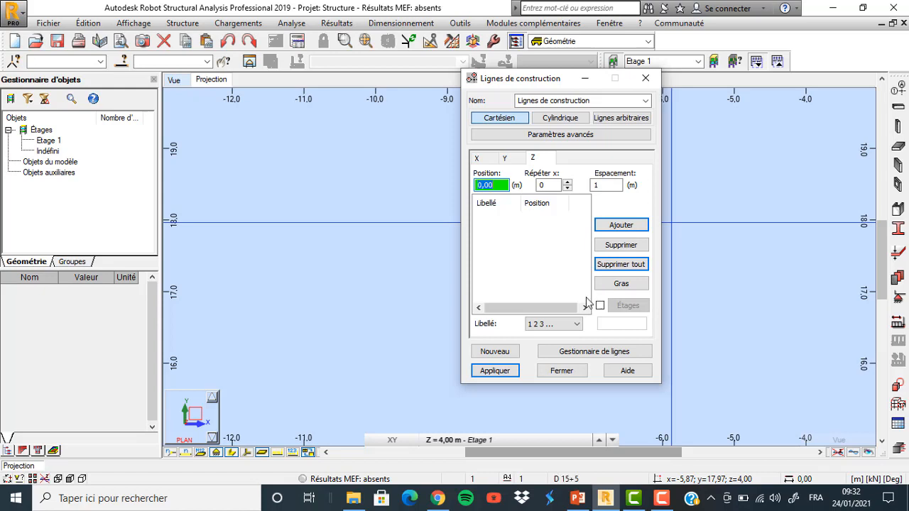
left_click(576, 324)
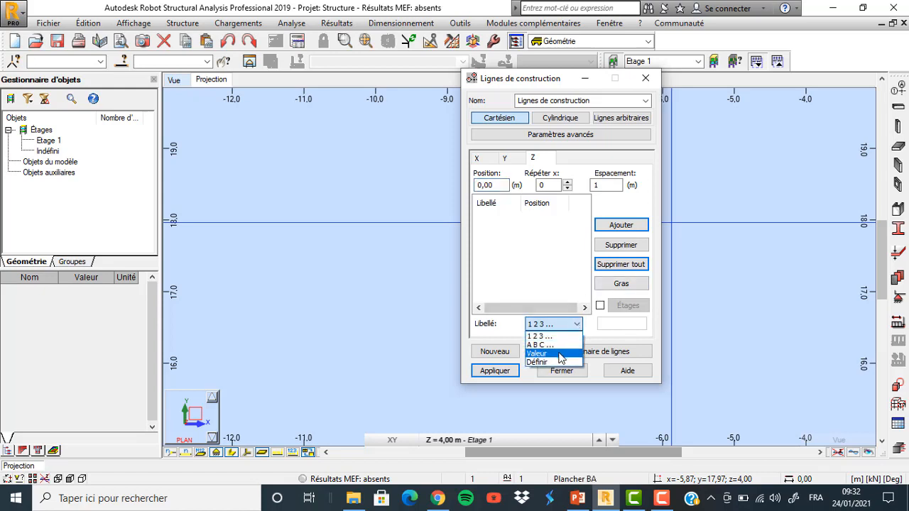
left_click(562, 353)
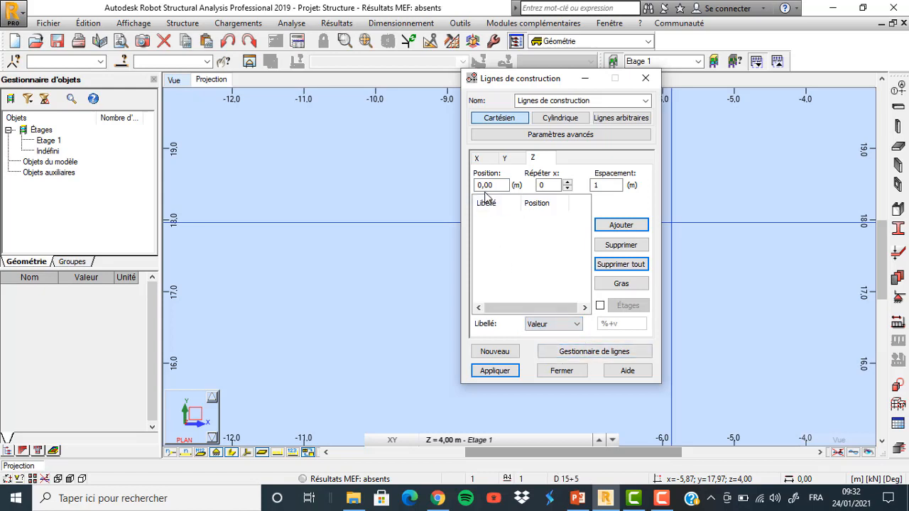
Step: Add Z construction levels at 0, 1, 5 and 8 m
left_click(608, 226)
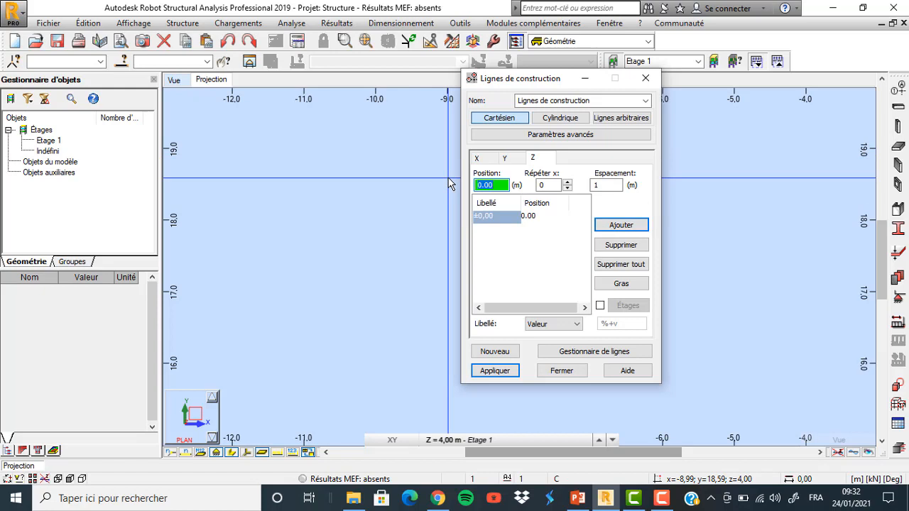
left_click(601, 226)
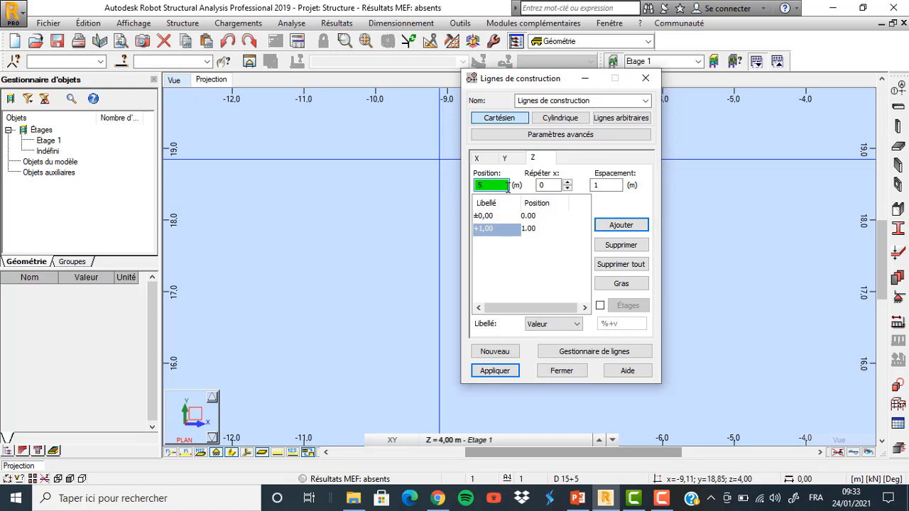
left_click(508, 186)
type("5")
left_click(623, 226)
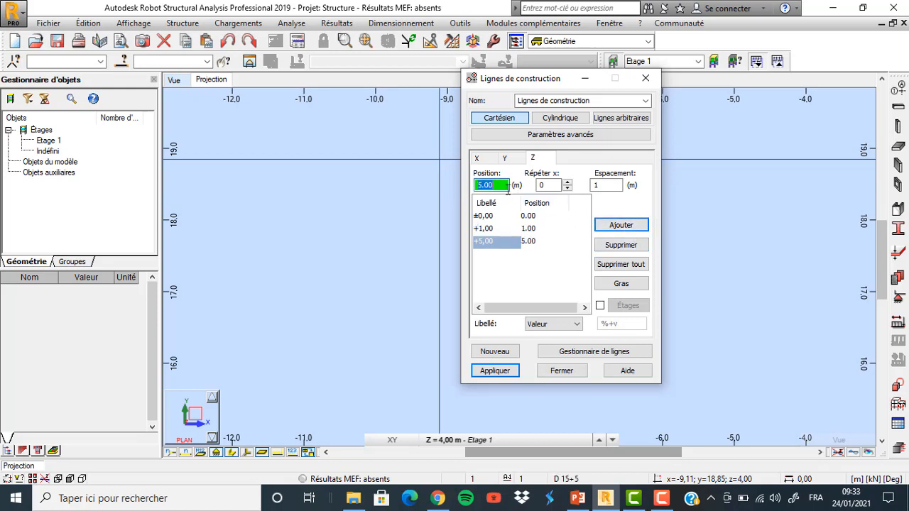
type("8")
left_click(621, 226)
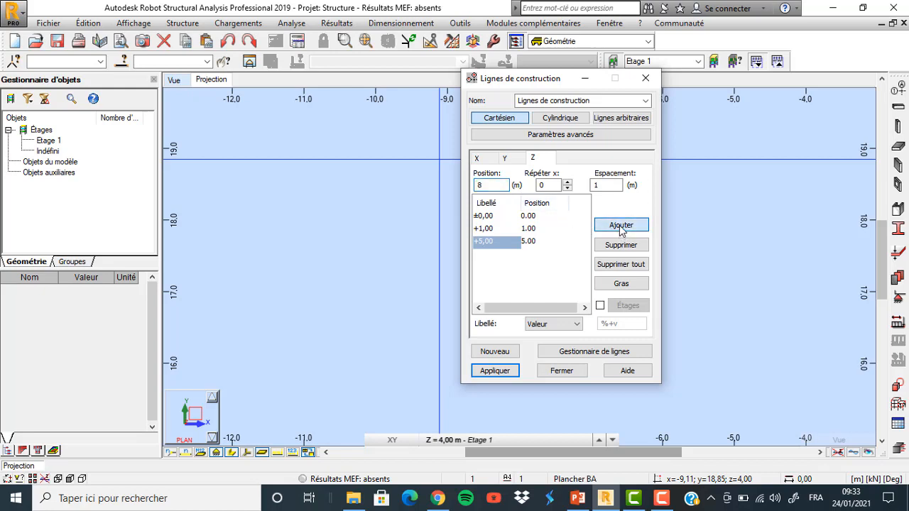
Step: Check the X, Y and Z line lists, apply the construction lines to the model and close their definition
left_click(483, 160)
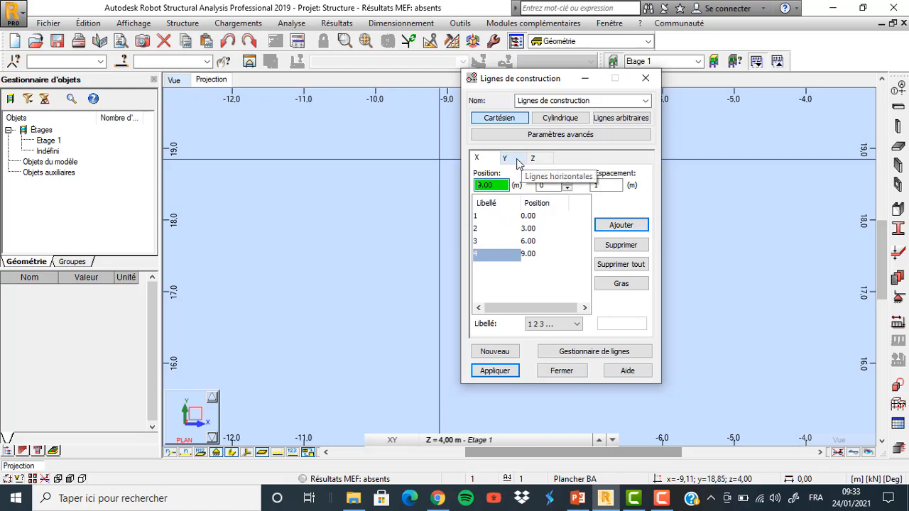
left_click(518, 159)
left_click(533, 159)
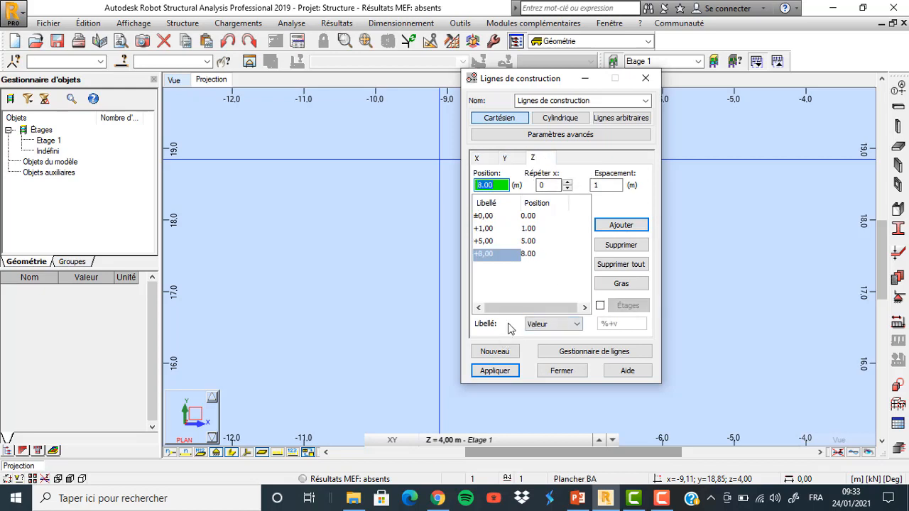
left_click(492, 373)
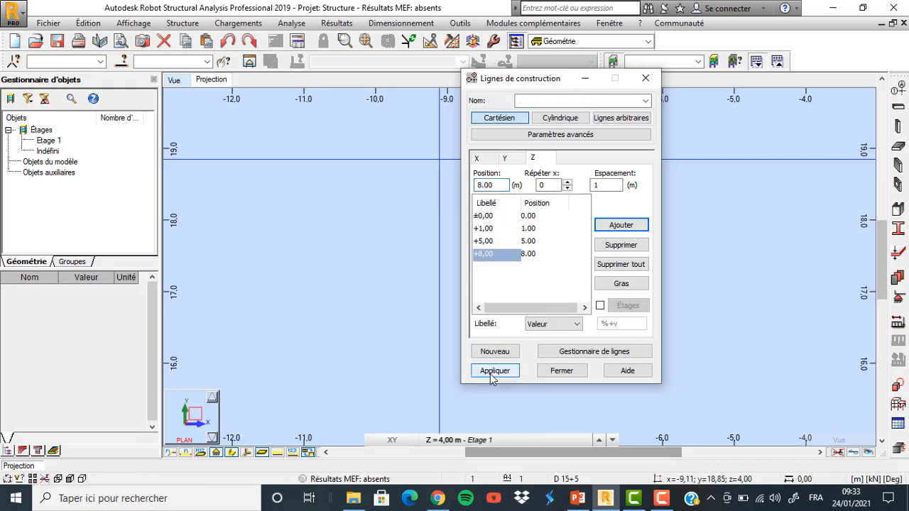
left_click(560, 370)
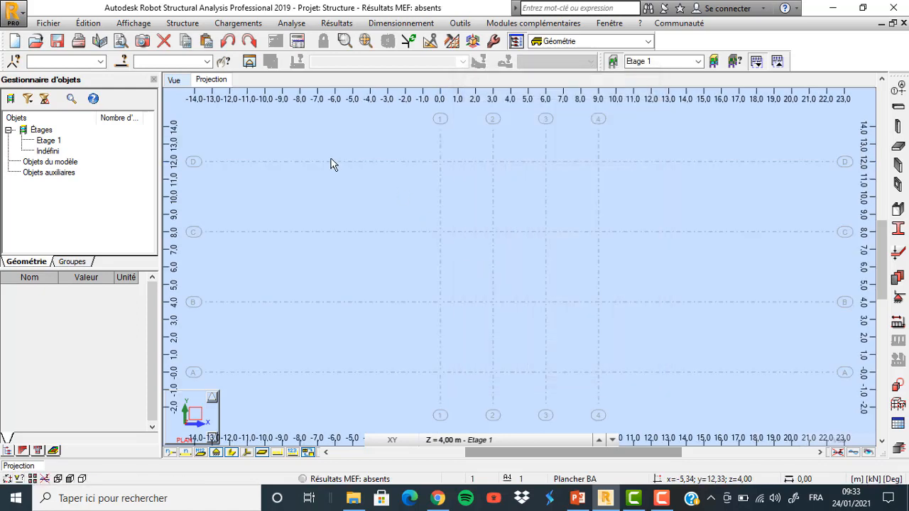
scroll(302, 166, "down", 1)
scroll(515, 263, "down", 3)
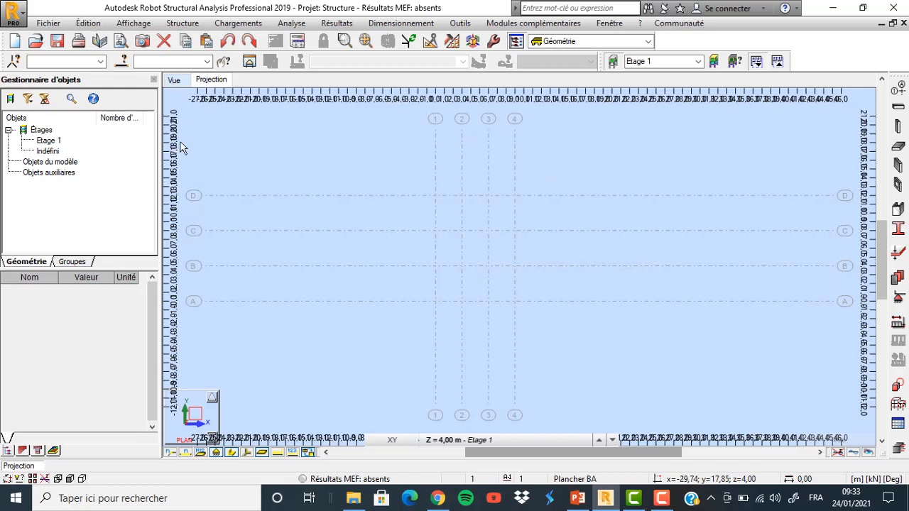
Step: In the 3D view, open the storey (Étages) definition and delete all existing storeys
left_click(173, 80)
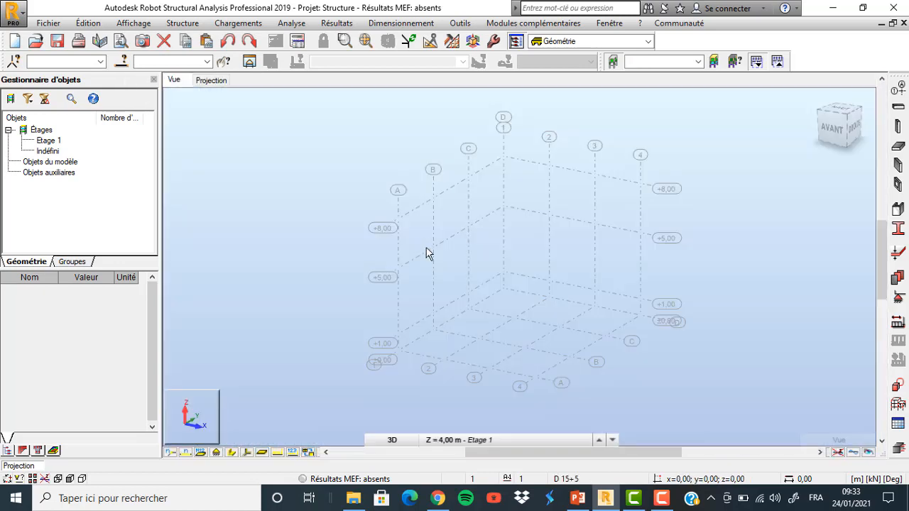
scroll(447, 316, "up", 3)
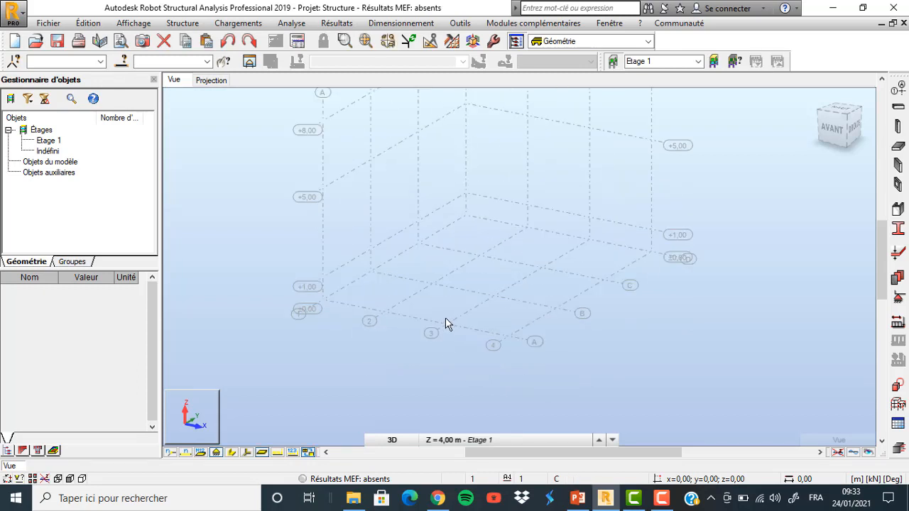
scroll(432, 310, "down", 2)
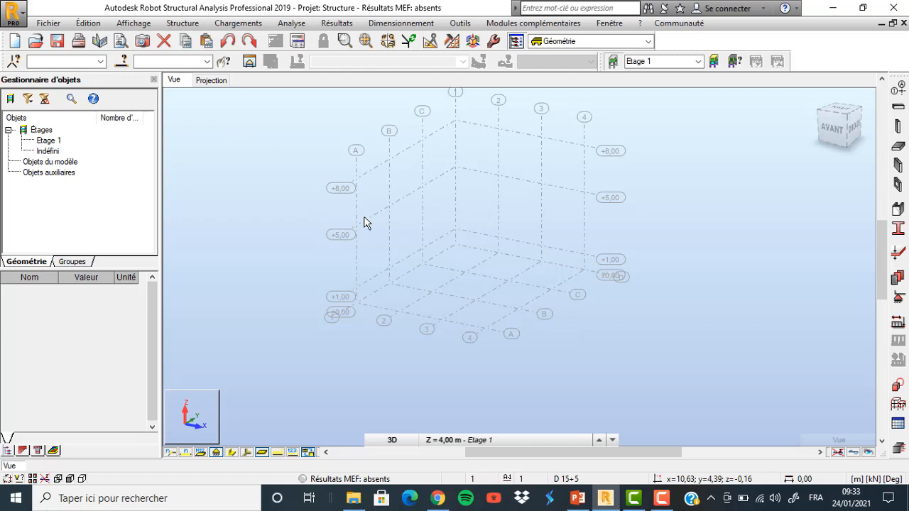
left_click(184, 26)
mouse_move(204, 69)
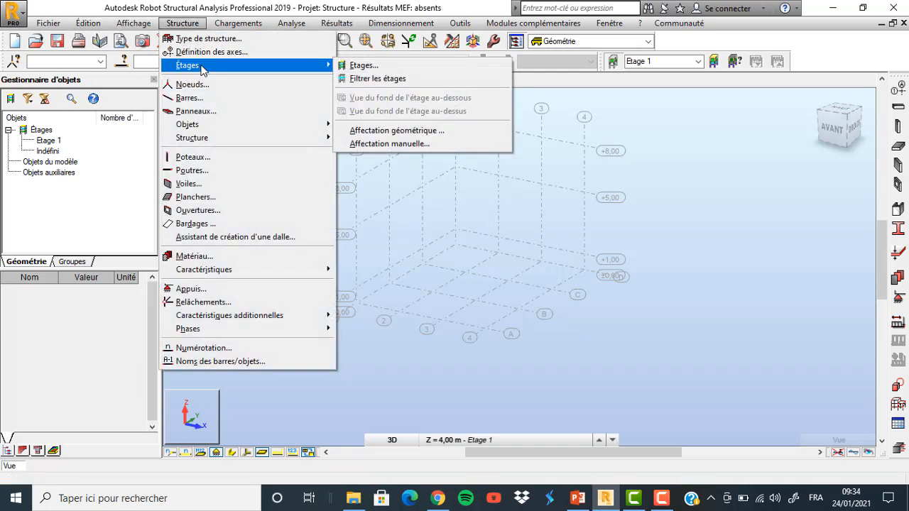
left_click(358, 66)
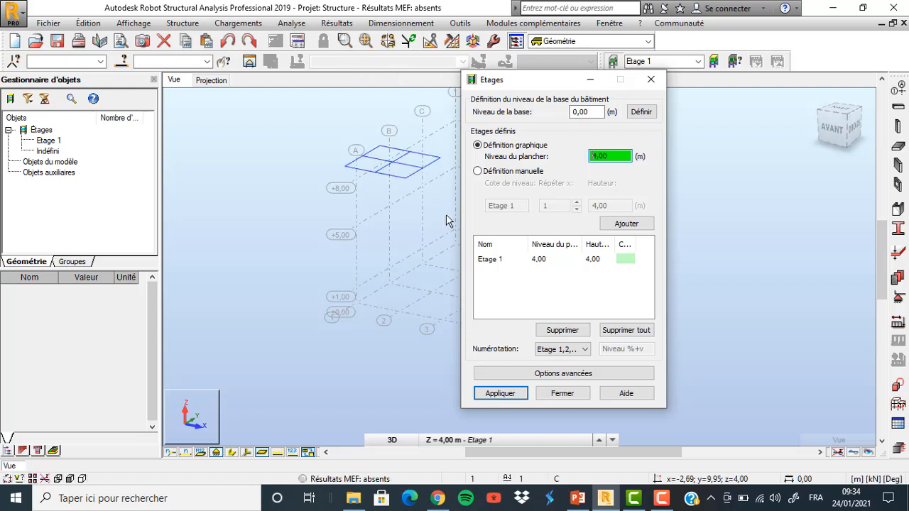
left_click(504, 265)
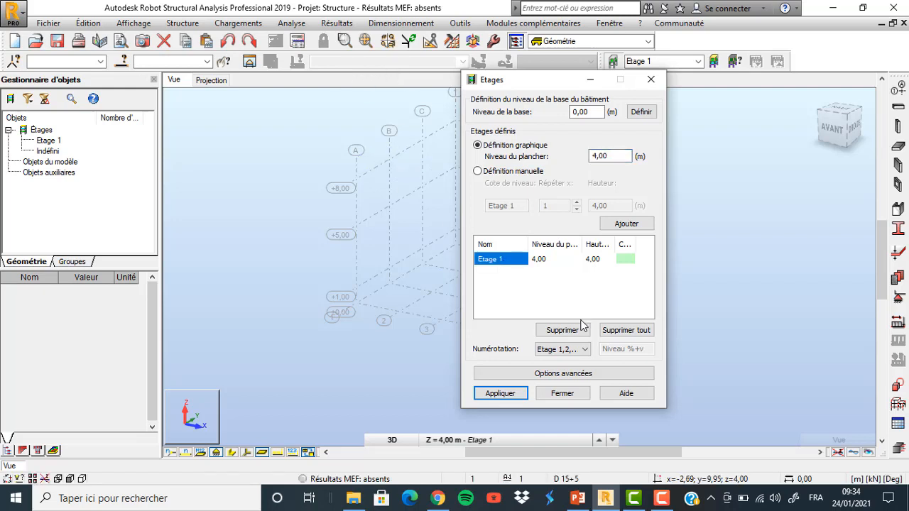
left_click(621, 332)
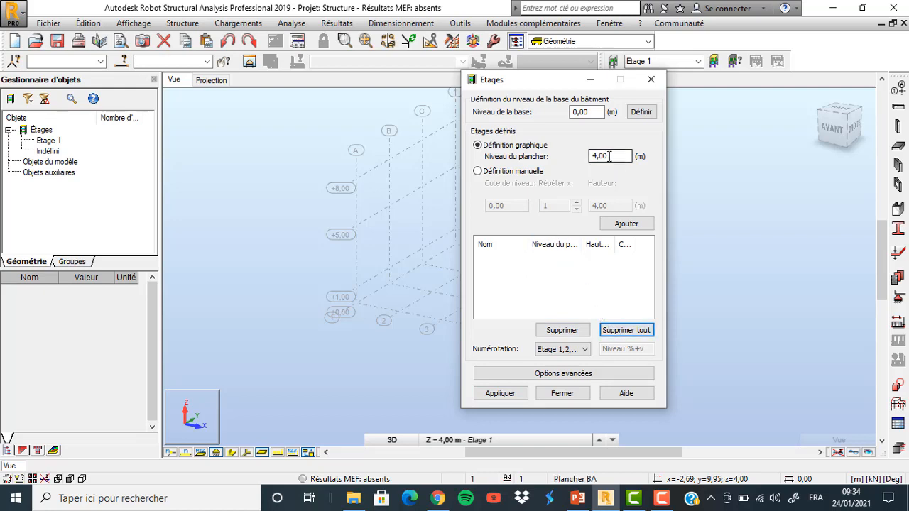
Step: Add a storey with its floor level at 1 m
left_click_drag(609, 157, 592, 156)
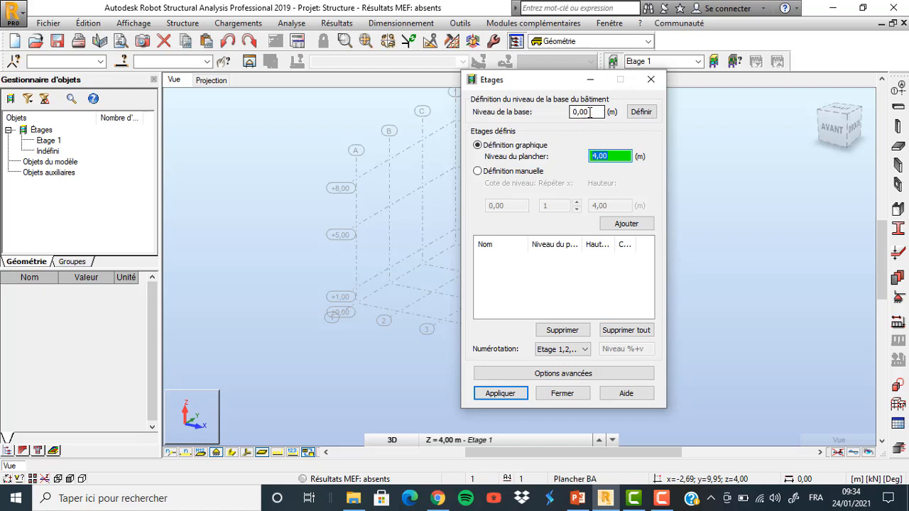
type("1")
key("Return")
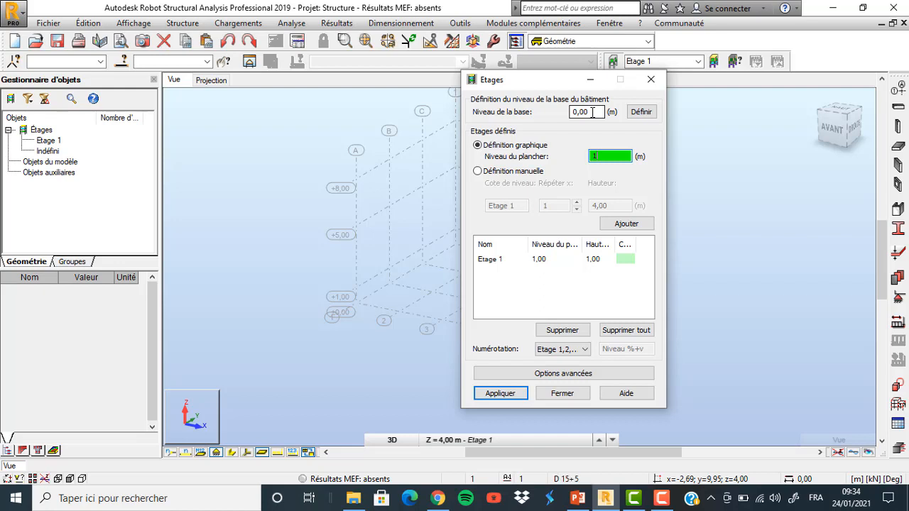
double_click(593, 154)
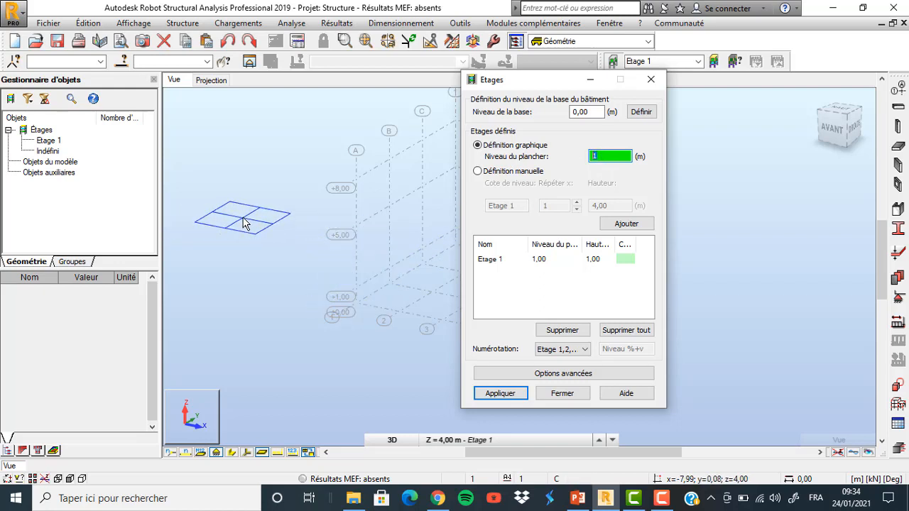
left_click(243, 224)
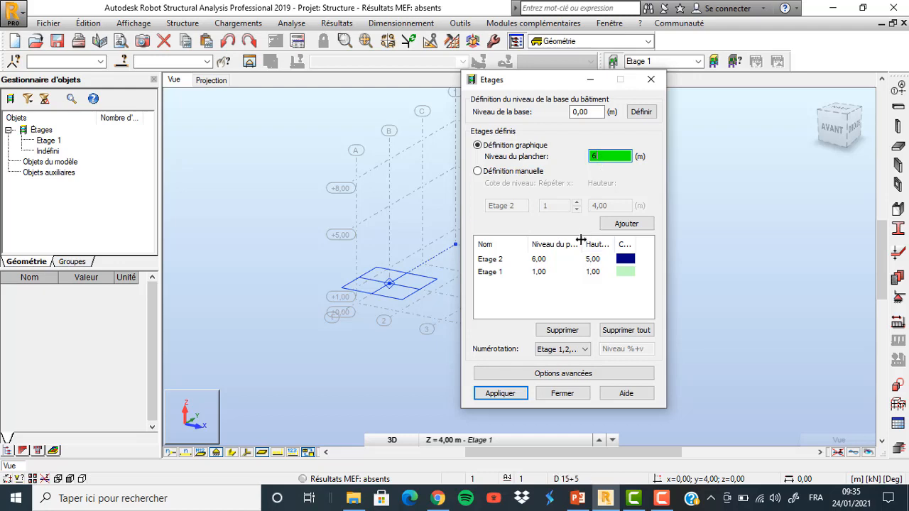
left_click(492, 260)
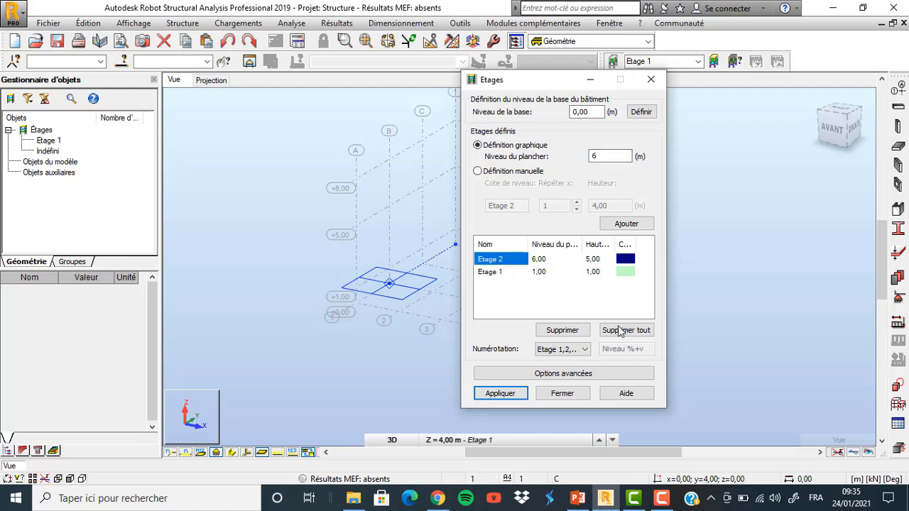
left_click(576, 331)
Step: Add storeys with floor levels at 5 m and 8 m, then apply and close the storey definition
left_click(592, 156)
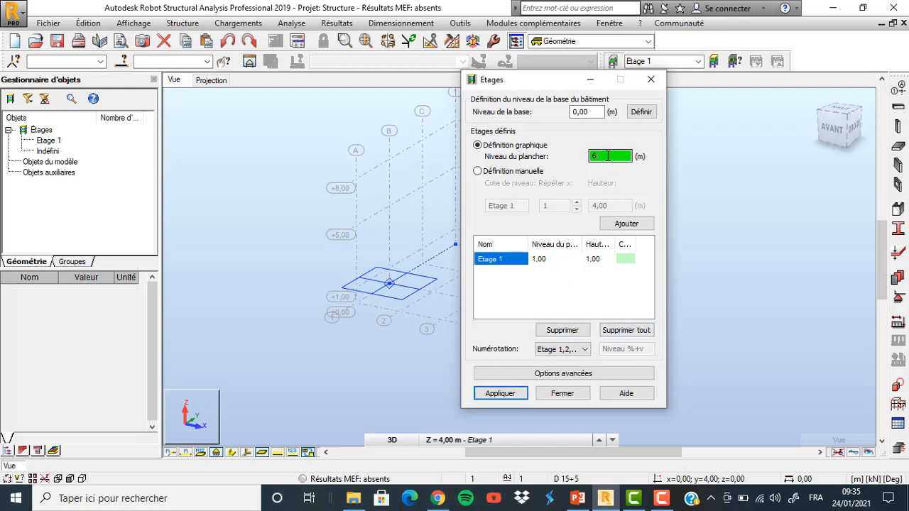
key("Return")
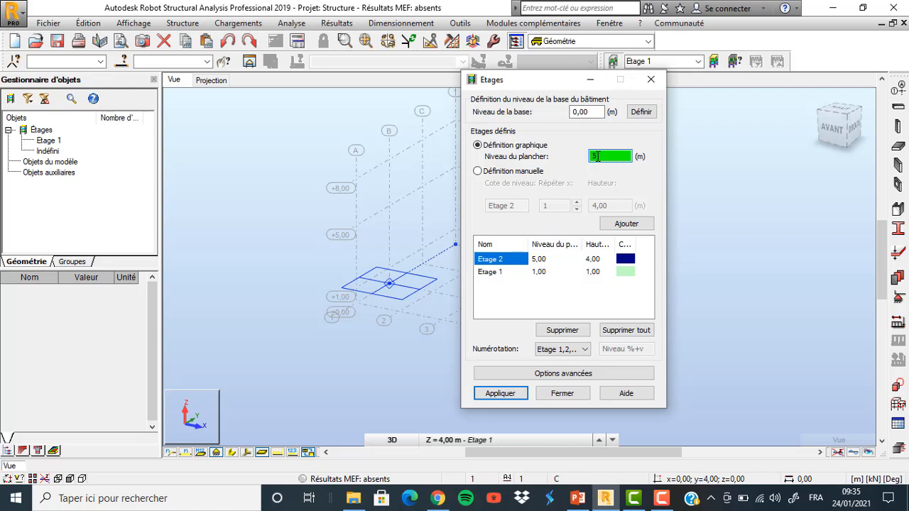
left_click_drag(598, 157, 590, 156)
type("8")
key("Return")
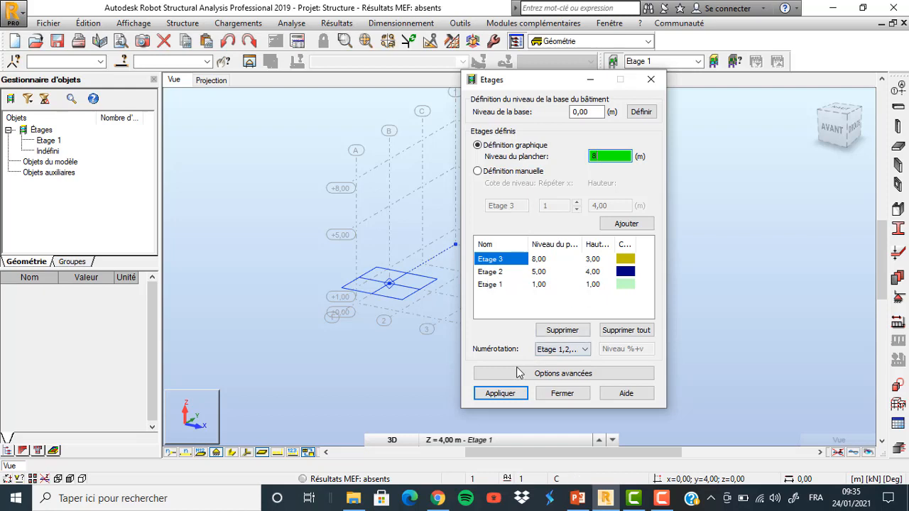
left_click(520, 395)
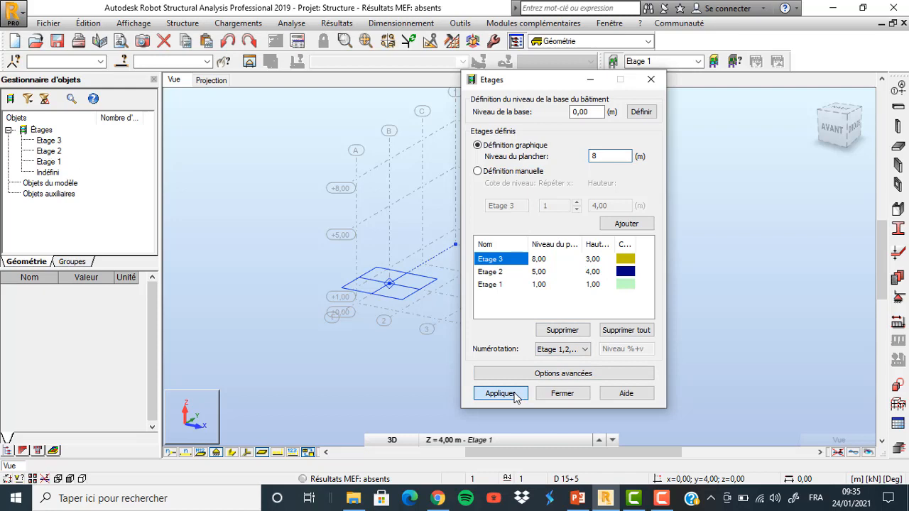
left_click(563, 395)
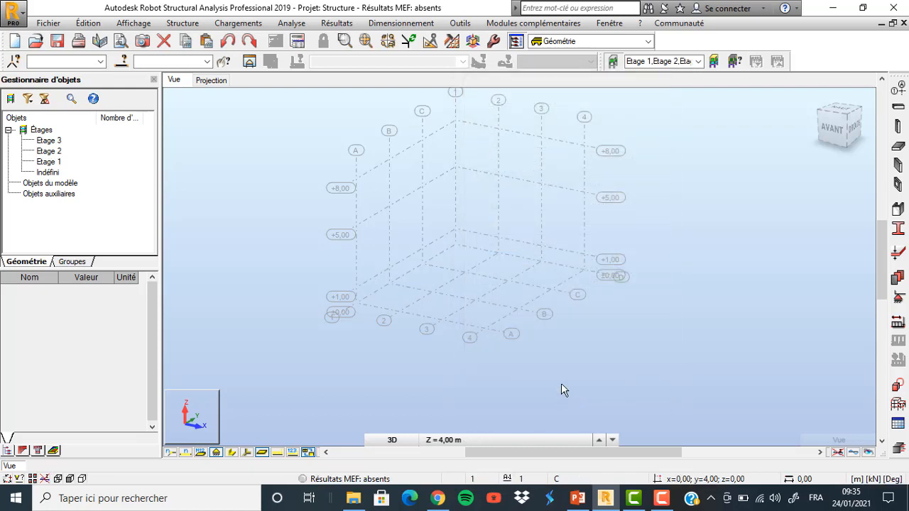
Step: View the axis grid in plan projection and return to the 3D view
left_click(435, 440)
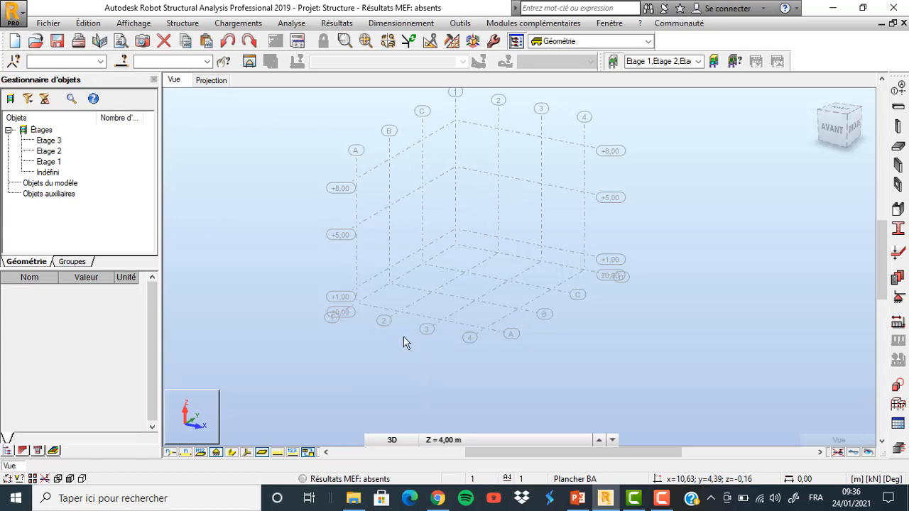
left_click(210, 79)
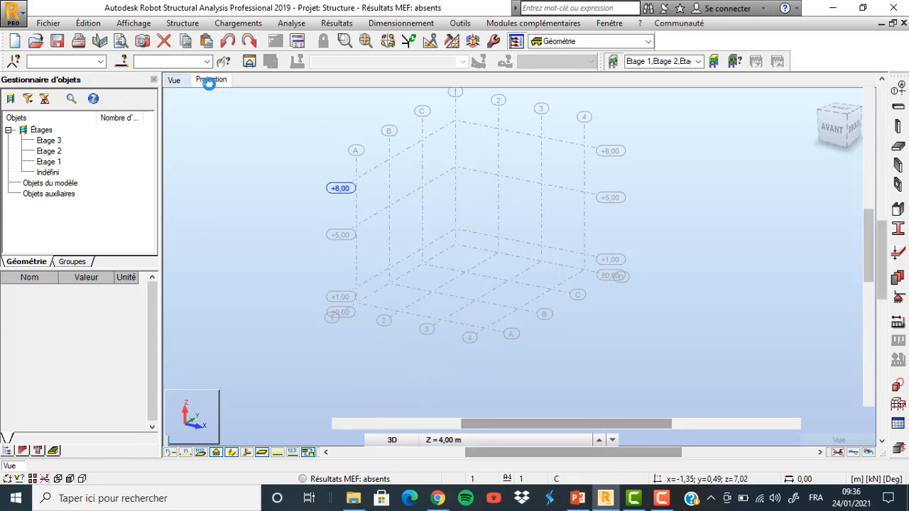
scroll(488, 230, "up", 1)
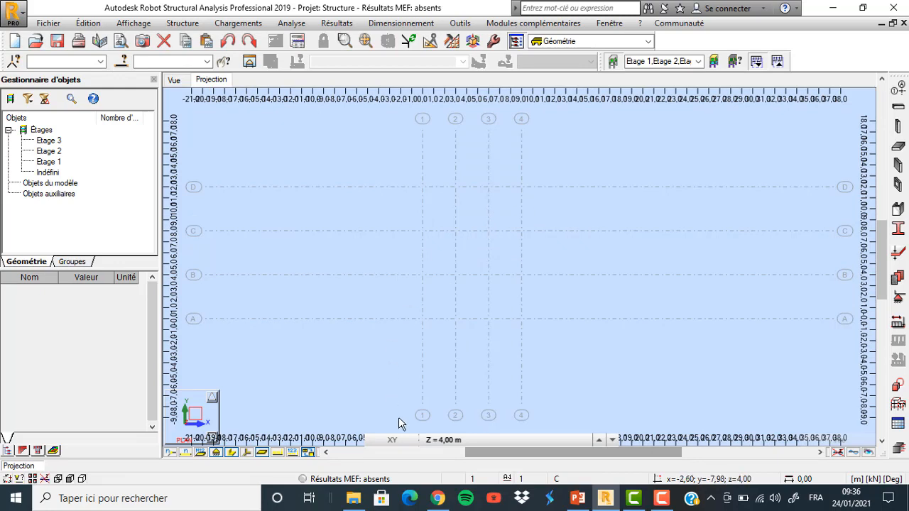
left_click(174, 81)
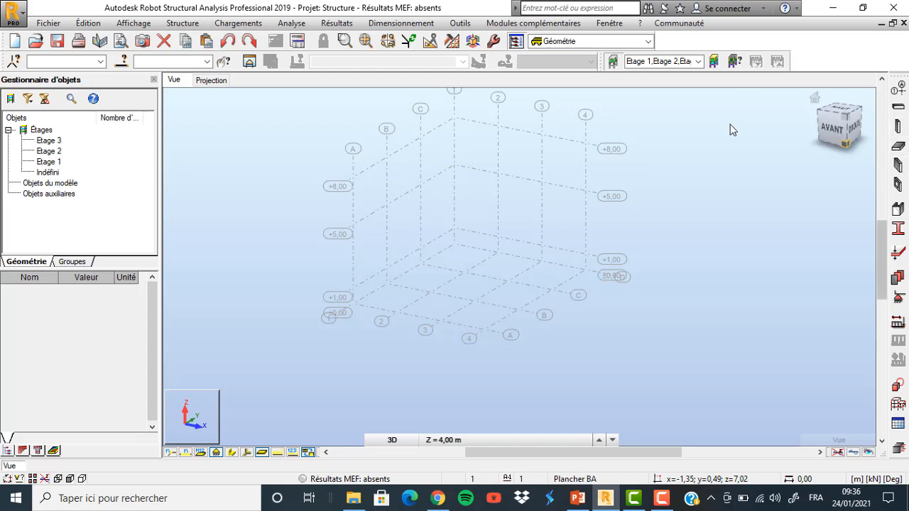
Step: Delete the A25x30 and C 45x45 sections from the available bar sections (Profilés)
left_click(898, 231)
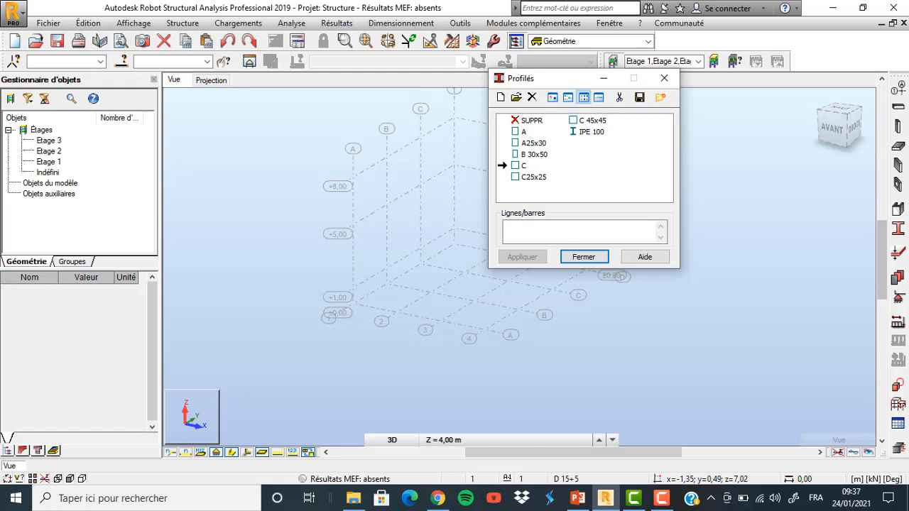
left_click(534, 143)
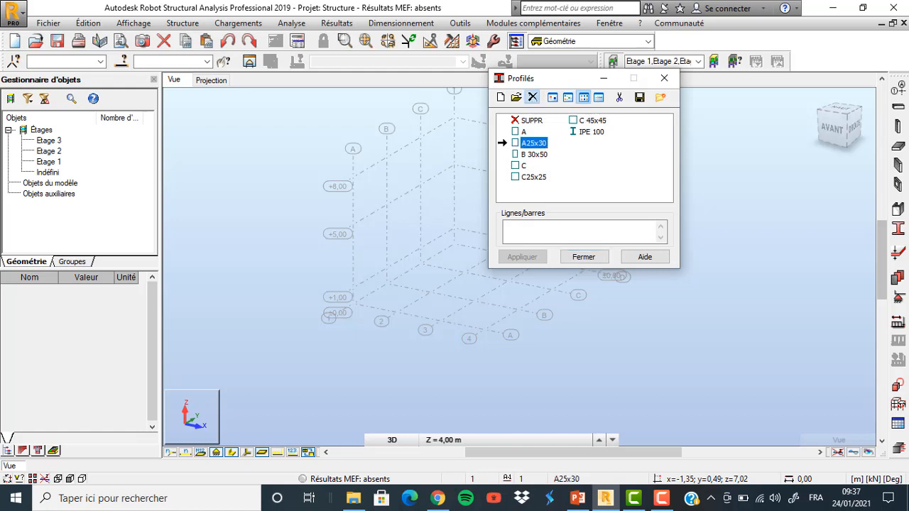
left_click(532, 97)
left_click(608, 206)
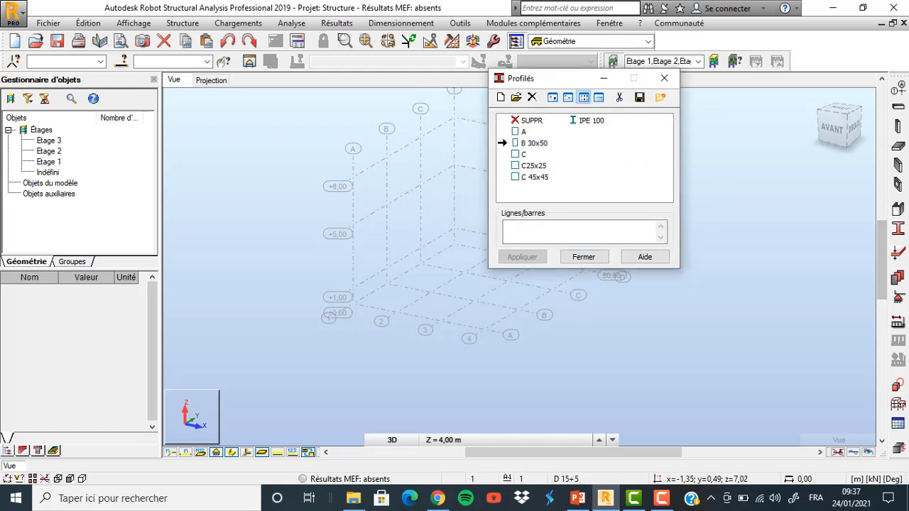
left_click(535, 177)
left_click(532, 98)
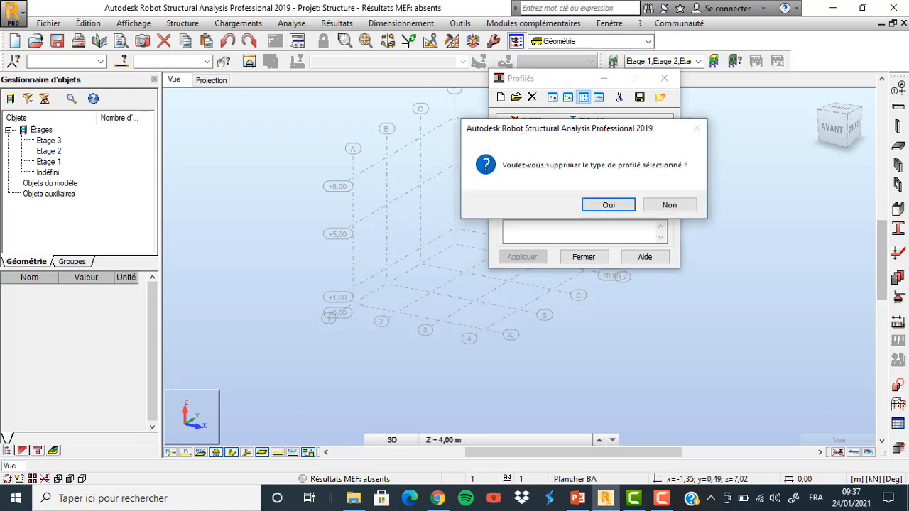
left_click(598, 203)
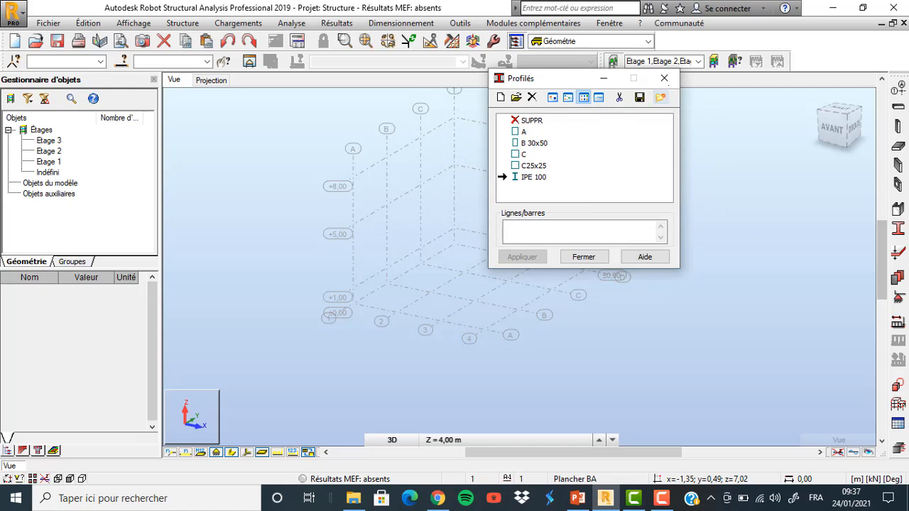
Step: Reopen the bar section list and delete the C25x25 section
left_click(664, 78)
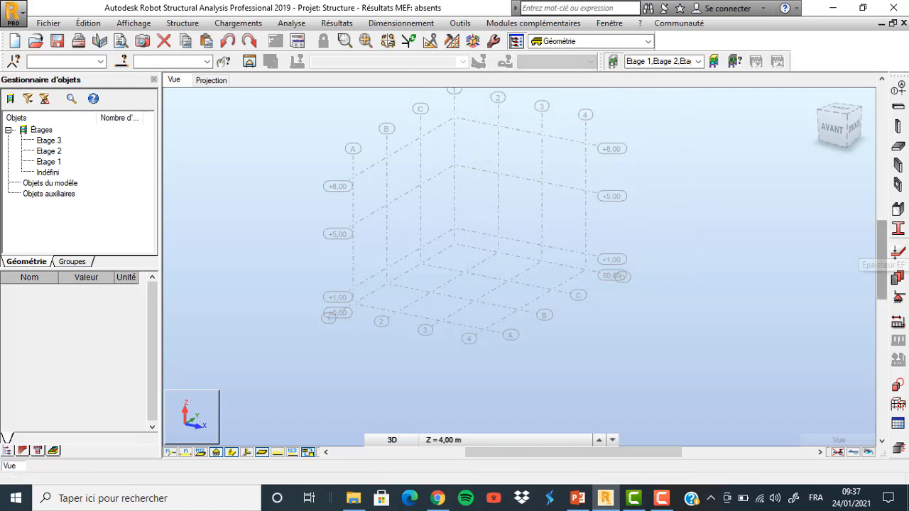
left_click(898, 228)
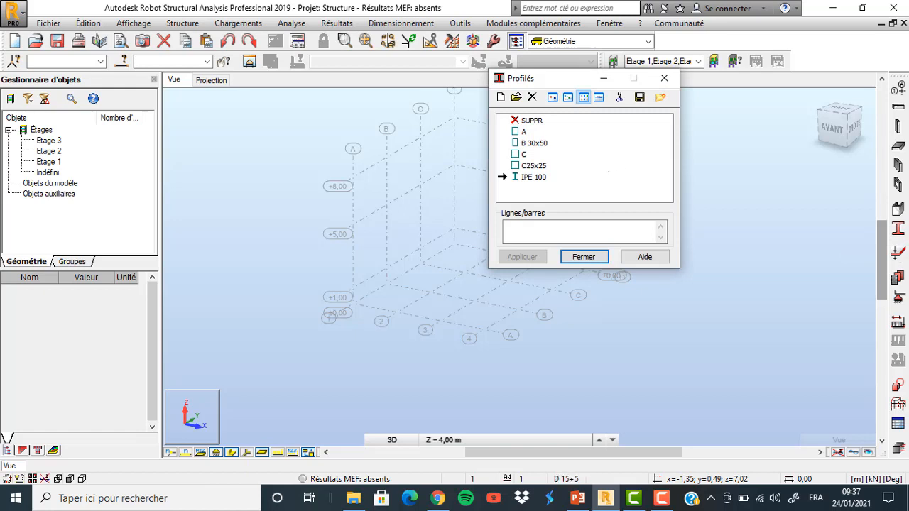
left_click(535, 165)
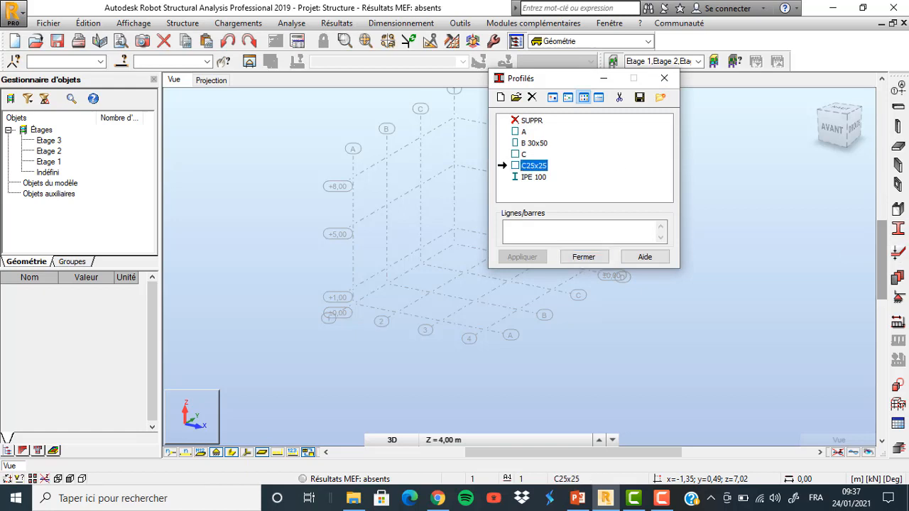
left_click(533, 96)
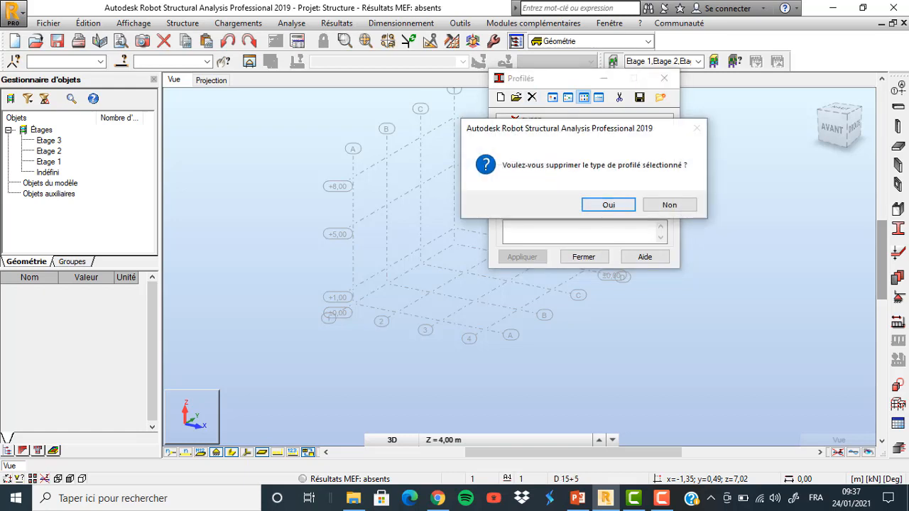
left_click(602, 205)
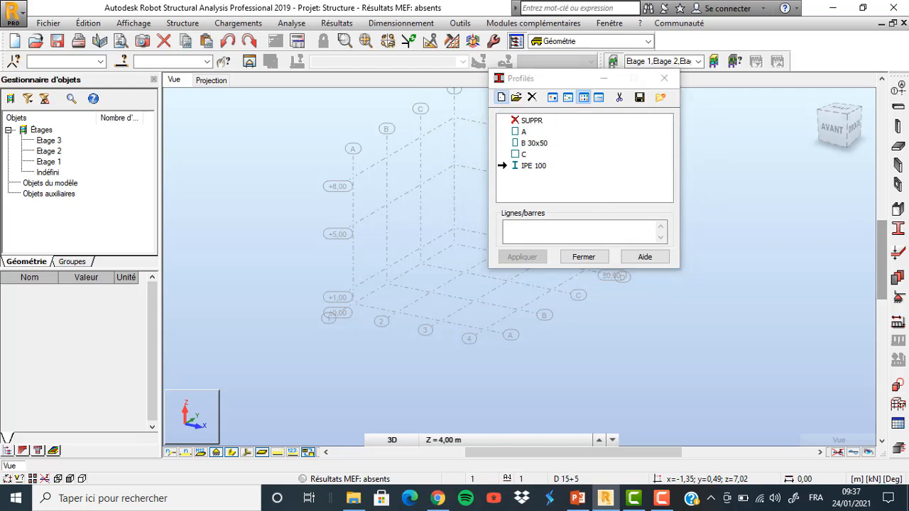
Step: Add a rectangular Poteau BA section named C 25x25 with b 25 cm and h 25 cm to the section list
left_click(501, 97)
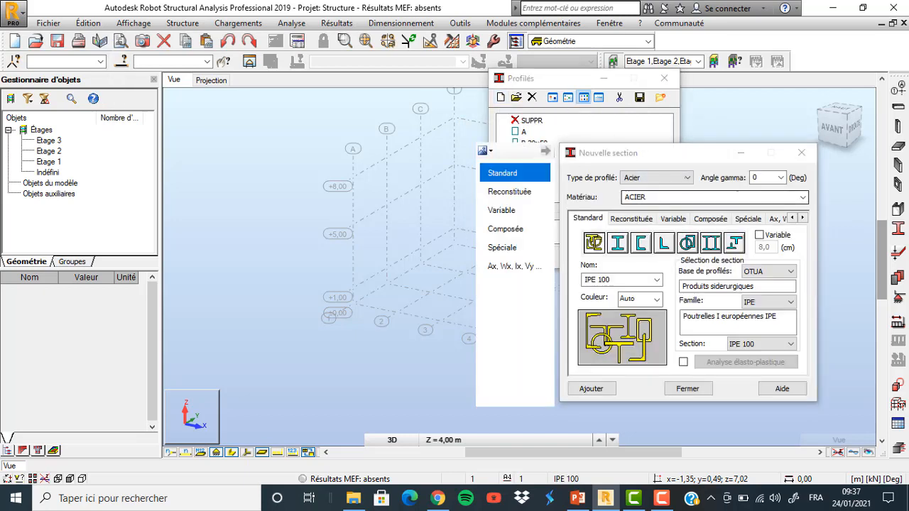
left_click(684, 178)
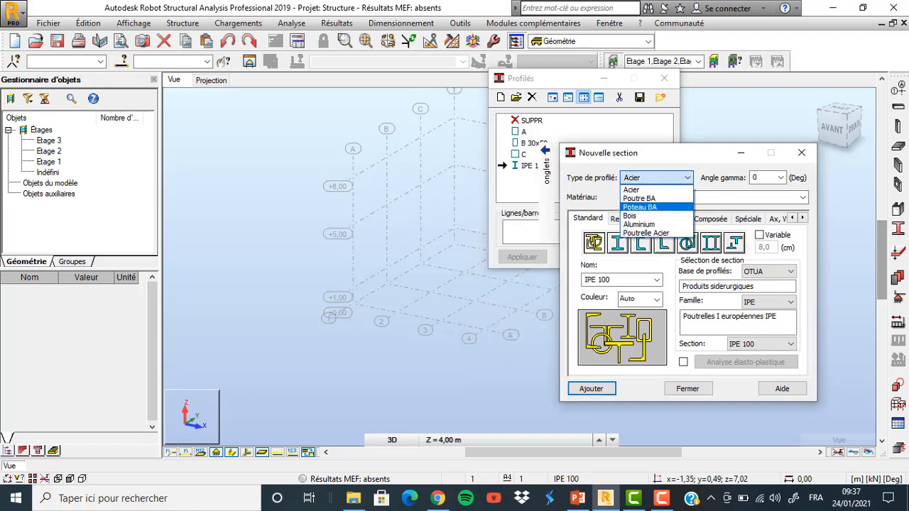
left_click(639, 207)
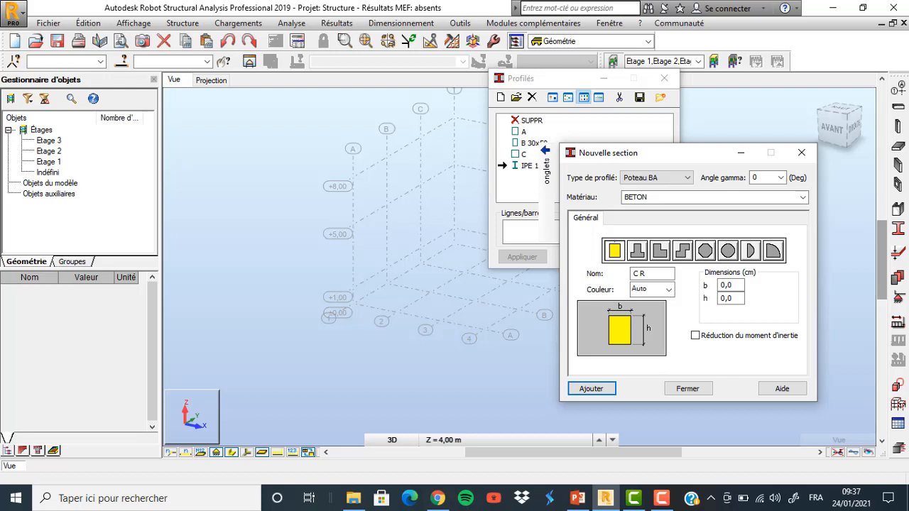
key("Tab")
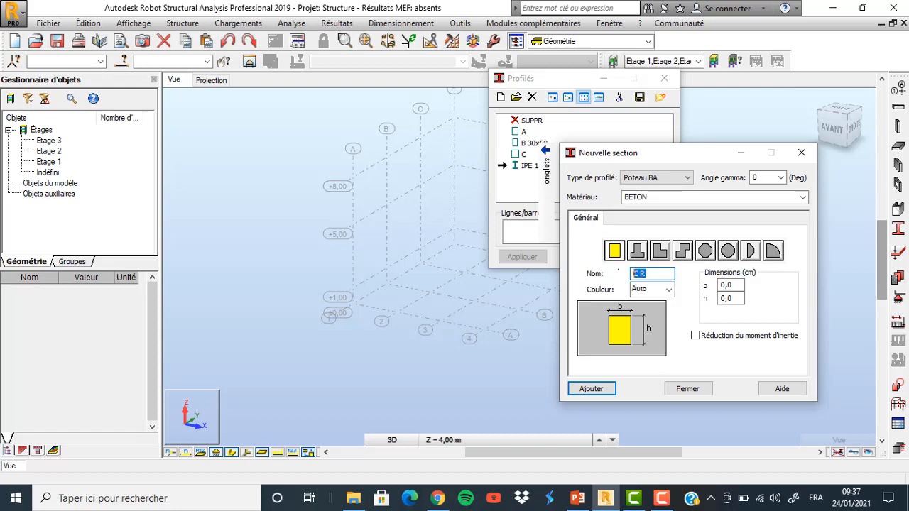
type("C 25x25")
left_click_drag(735, 286, 709, 285)
type("25")
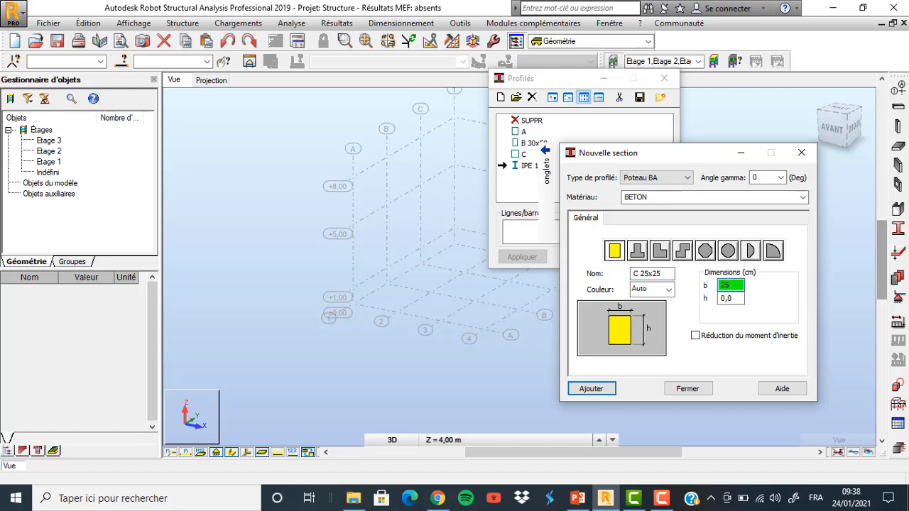
left_click_drag(735, 298, 711, 299)
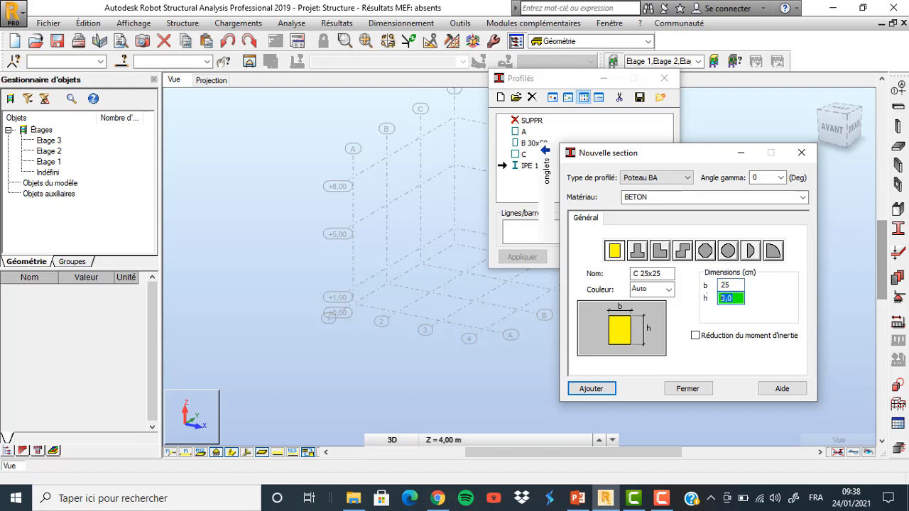
type("25")
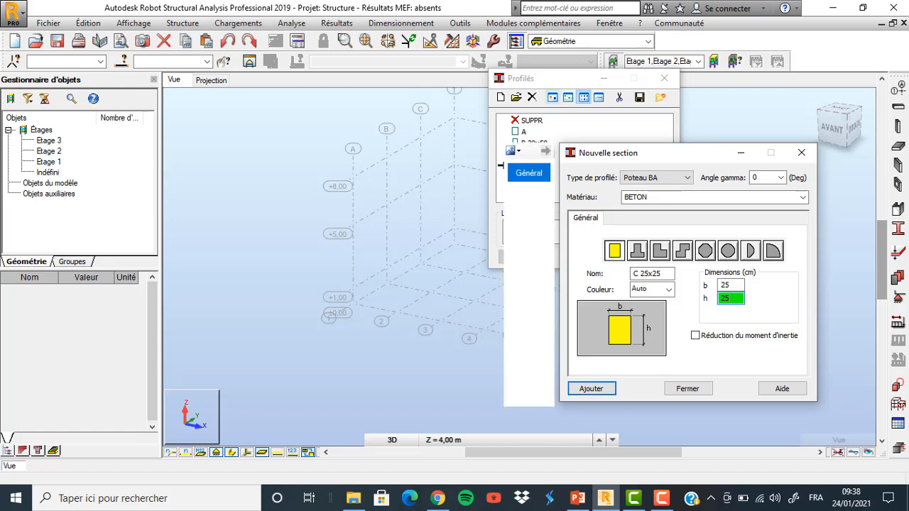
left_click_drag(559, 78, 425, 75)
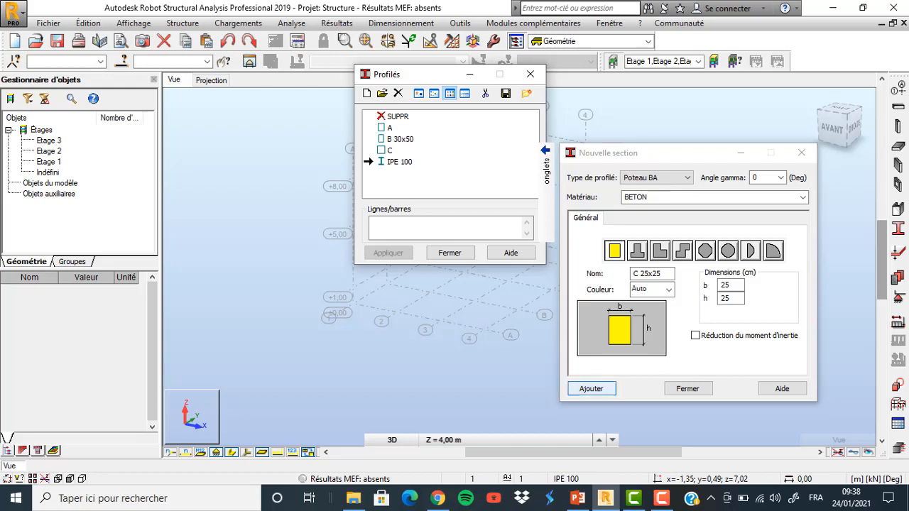
left_click(591, 388)
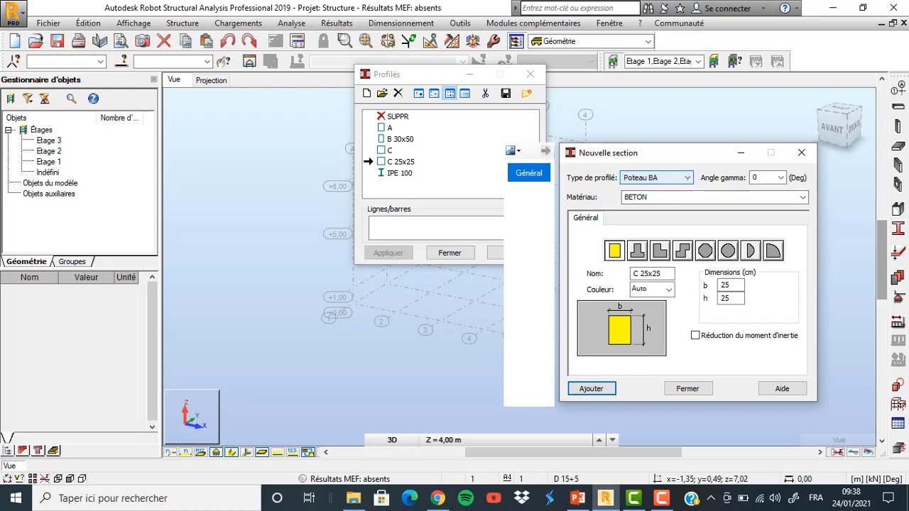
Step: Add a rectangular Poutre BA section named A 25x30 with b 25 cm and h 30 cm, then close the section definition
left_click(656, 177)
left_click(657, 177)
left_click(656, 177)
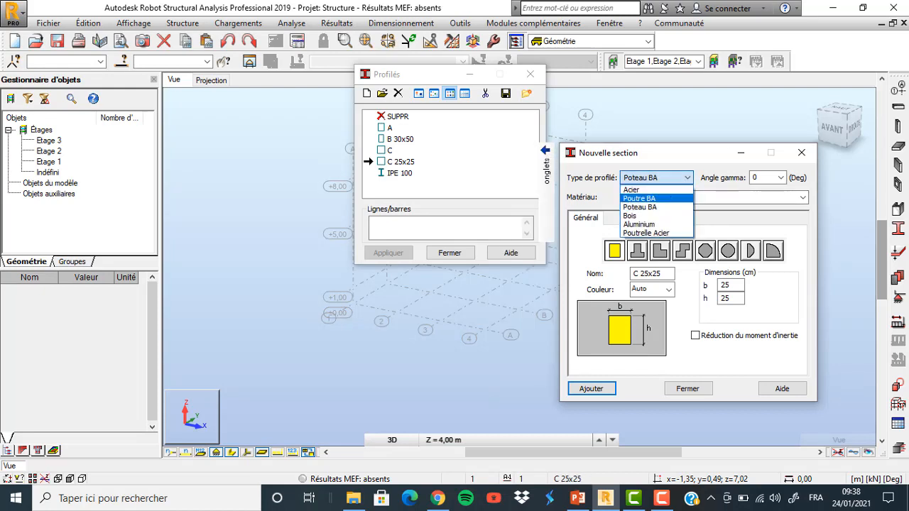
left_click(640, 199)
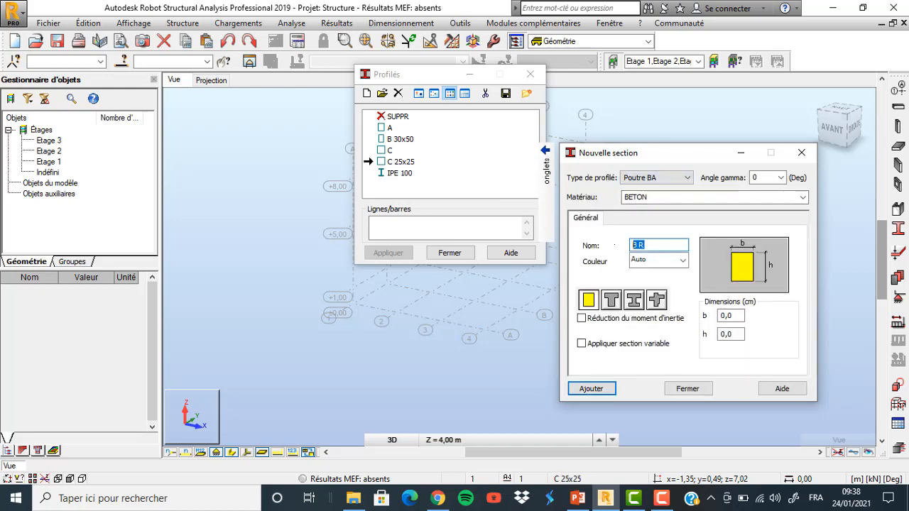
type("A 25x30")
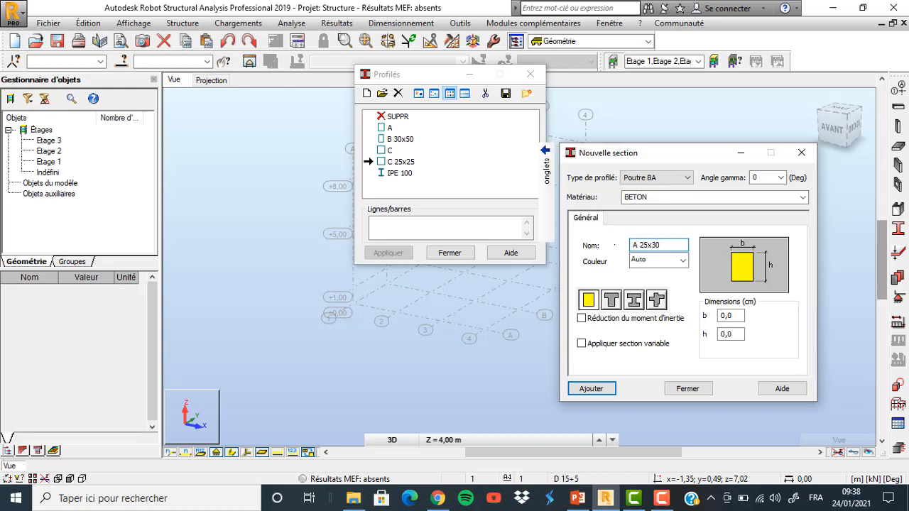
key("Tab")
type("25")
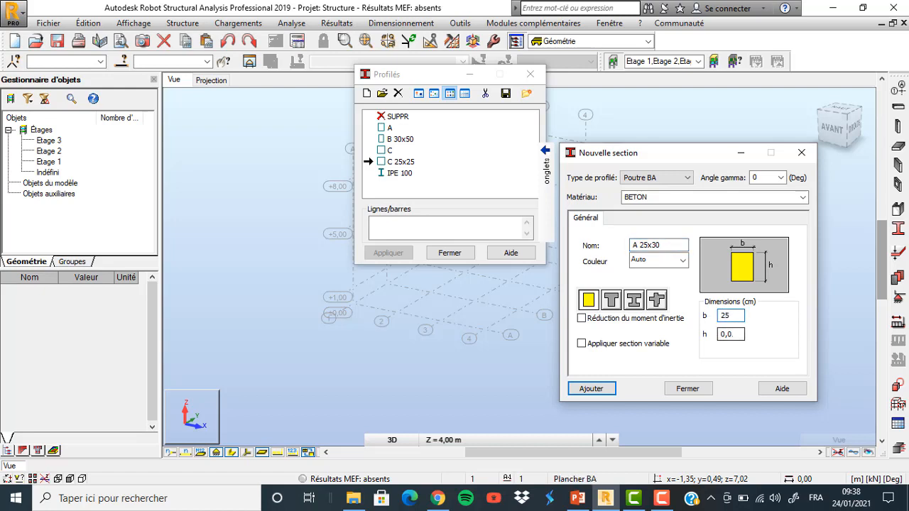
key("Tab")
type("30")
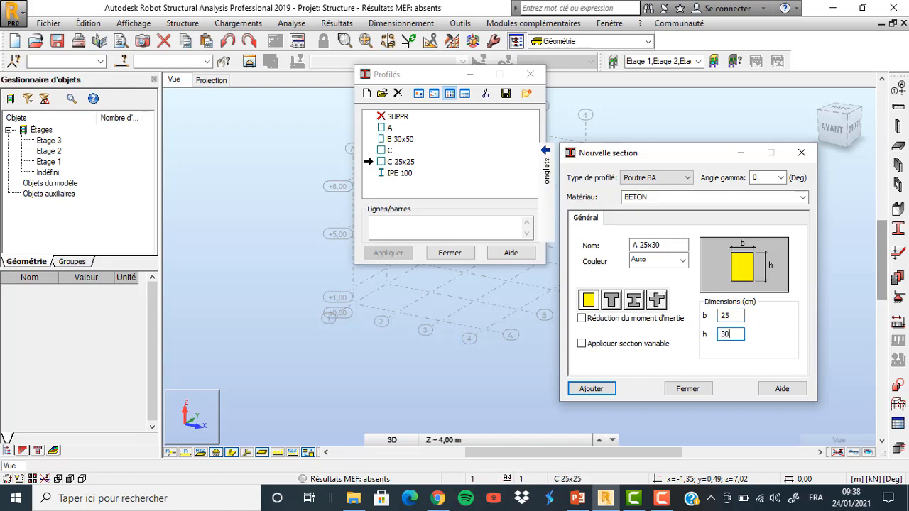
left_click(597, 389)
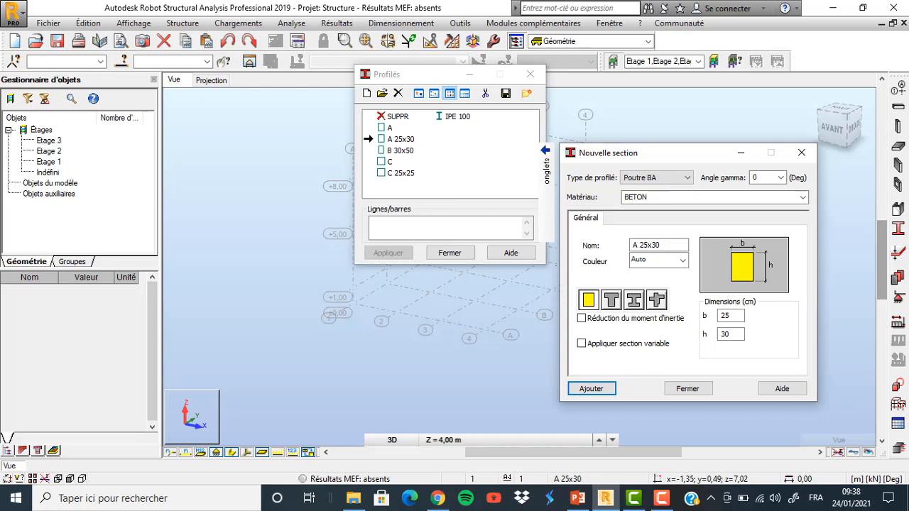
left_click(687, 389)
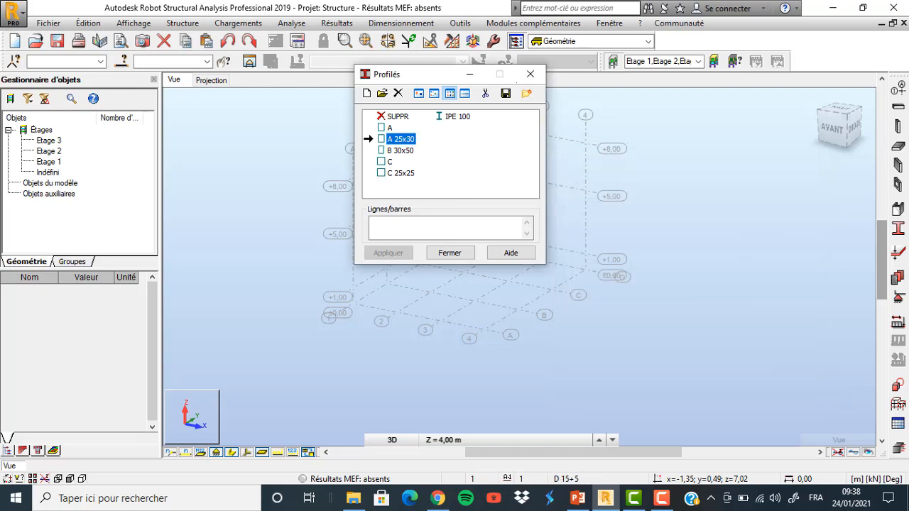
left_click(530, 74)
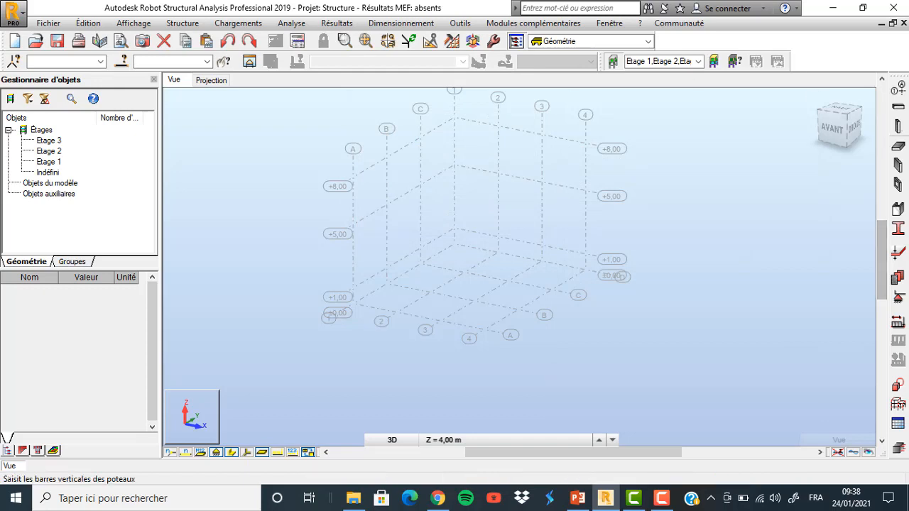
Step: Start defining columns of type Poteau BA with the C 25x25 section
left_click(898, 126)
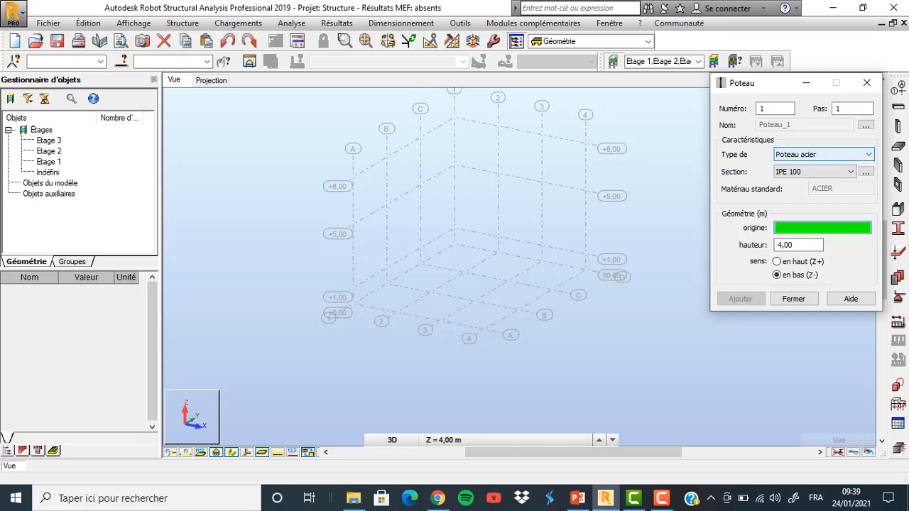
left_click(824, 154)
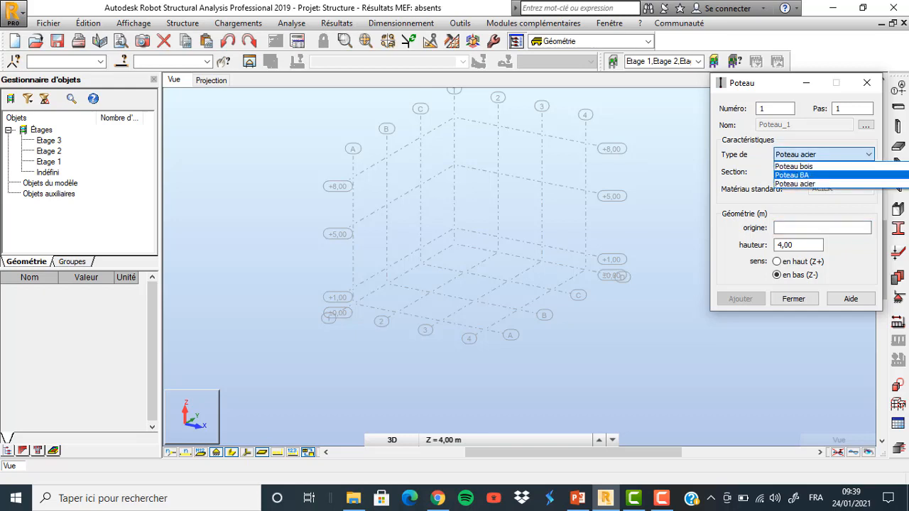
left_click(803, 175)
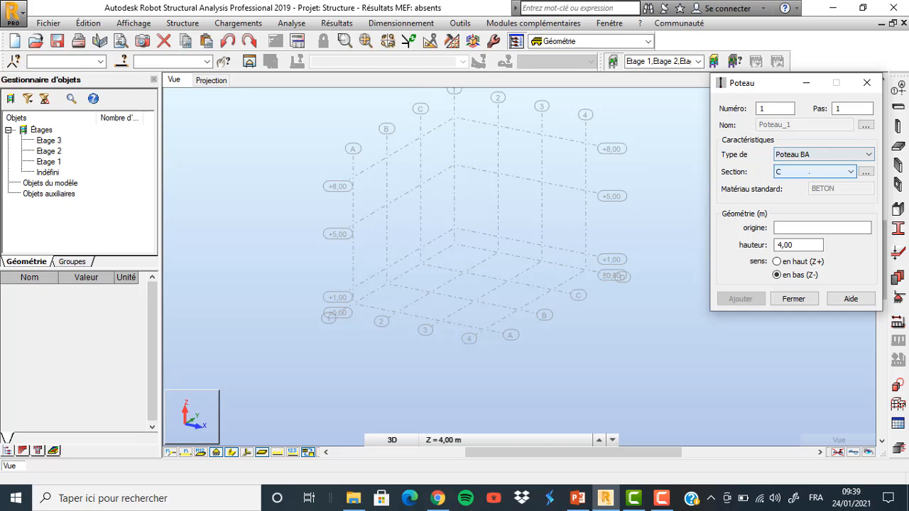
left_click(817, 172)
key("Return")
left_click(790, 229)
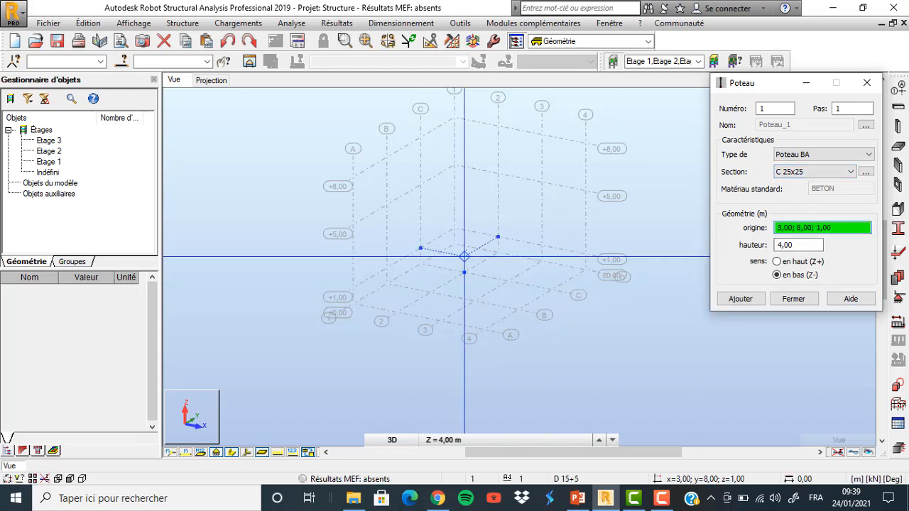
scroll(455, 244, "up", 2)
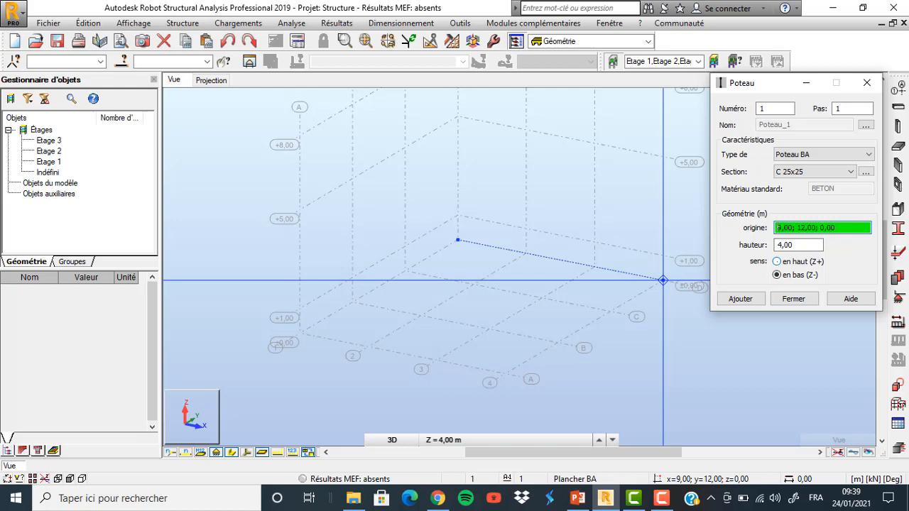
left_click(777, 262)
double_click(785, 245)
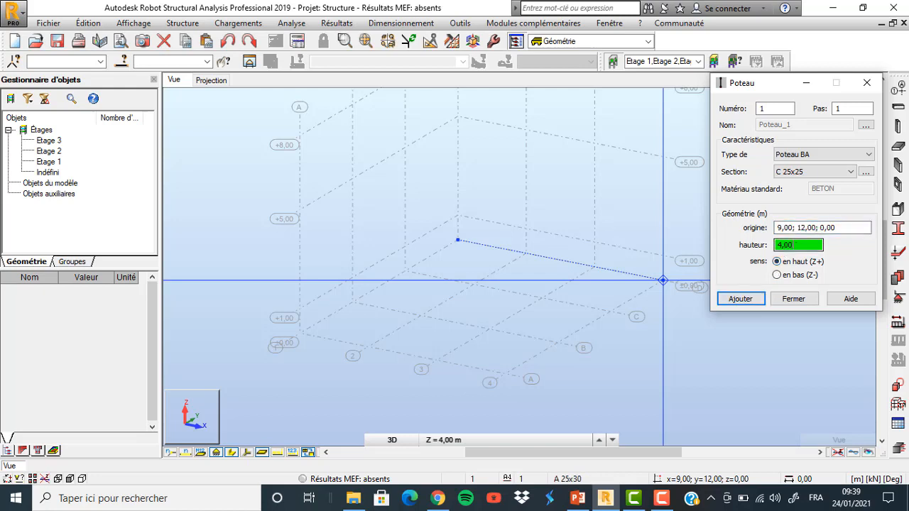
type("8")
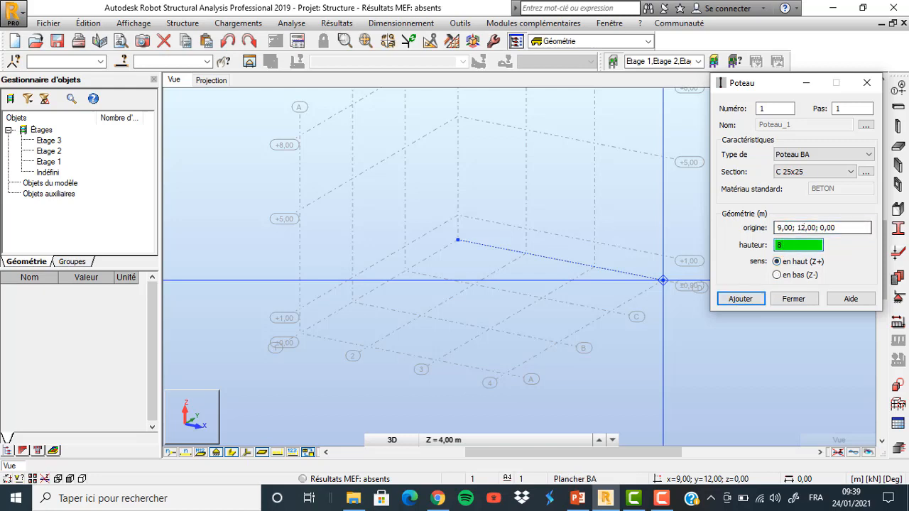
left_click(458, 240)
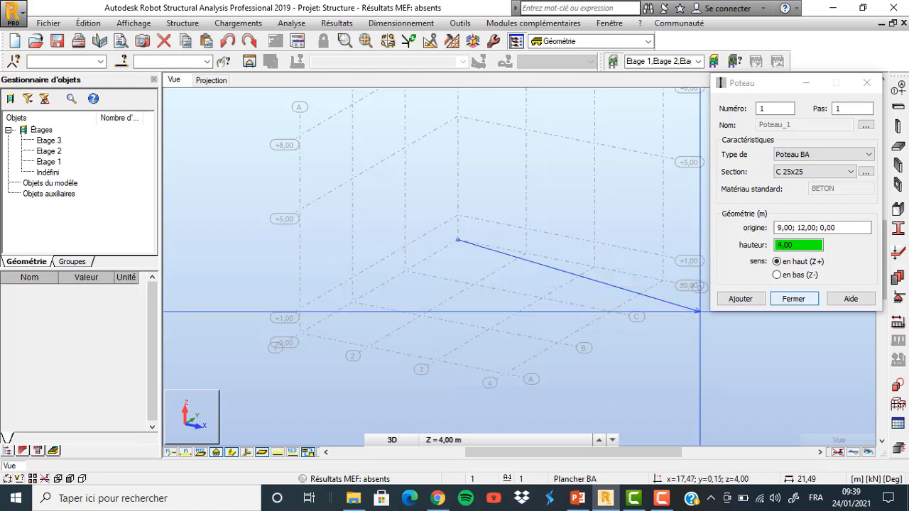
left_click(793, 299)
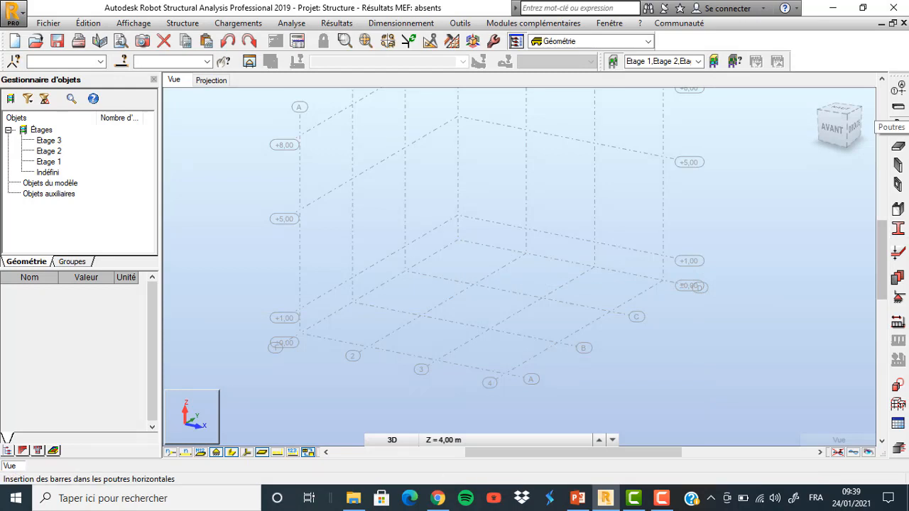
Step: Place an 8 m high C 25x25 column, directed upward (Z+), at level 0 where axes 1 and D intersect
left_click(898, 126)
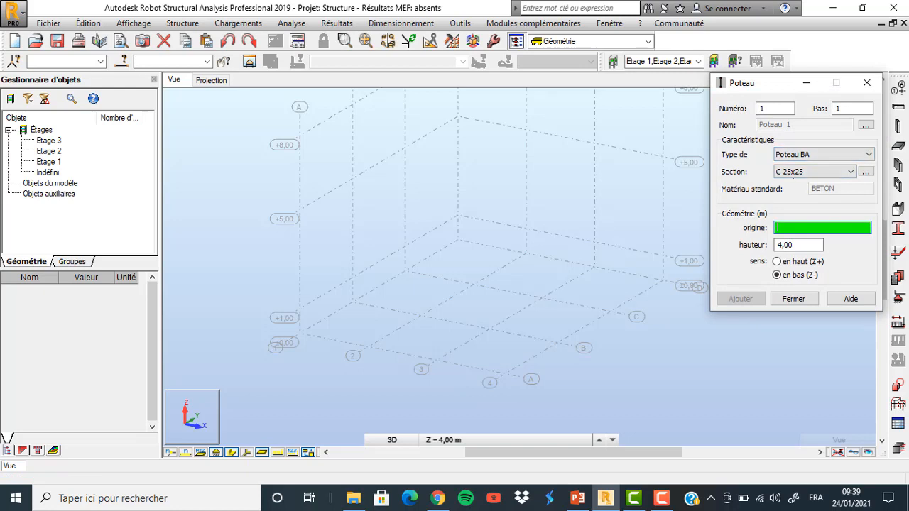
double_click(782, 245)
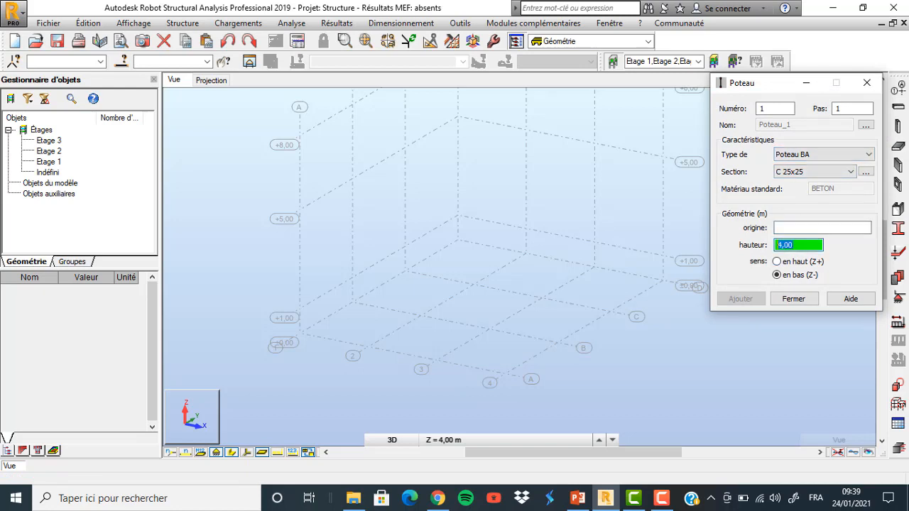
type("8")
left_click(778, 262)
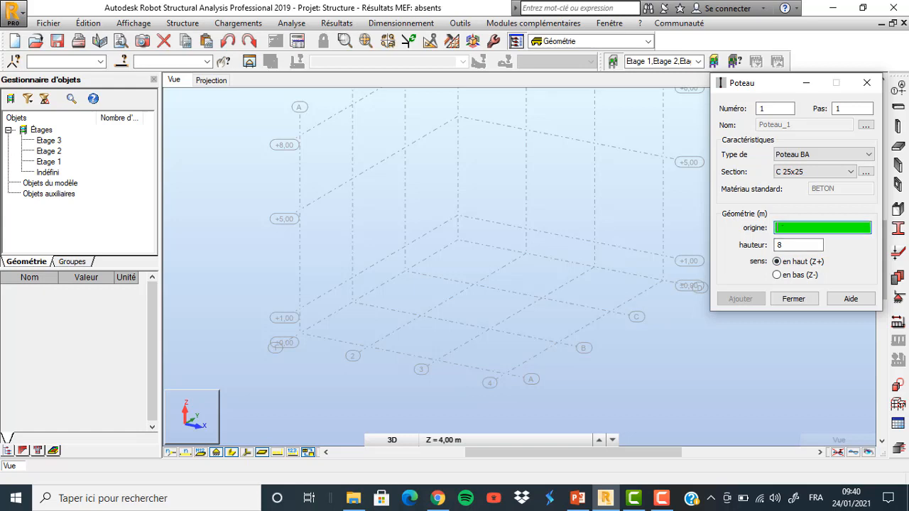
left_click(457, 240)
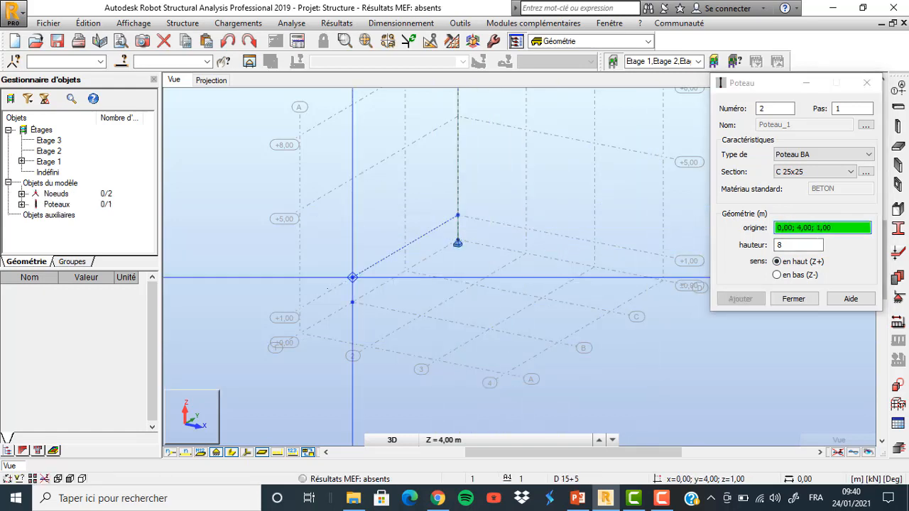
Step: Place matching 8 m columns at level 0 where axes 2, 3 and 4 cross axis D, and close the column definition
scroll(345, 298, "down", 2)
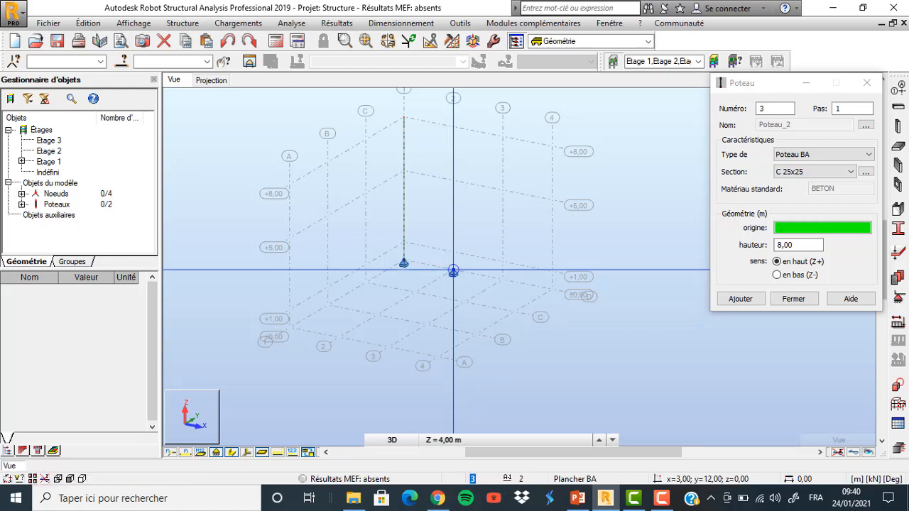
left_click(453, 270)
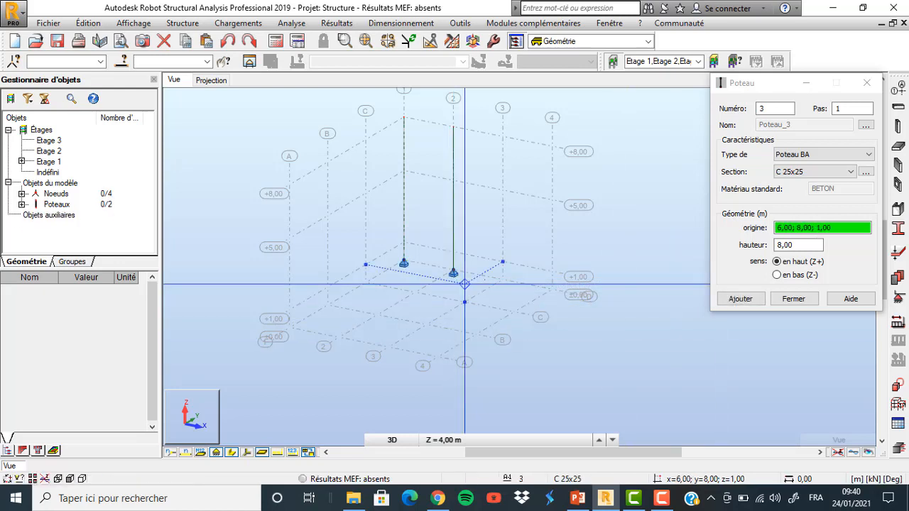
left_click(503, 280)
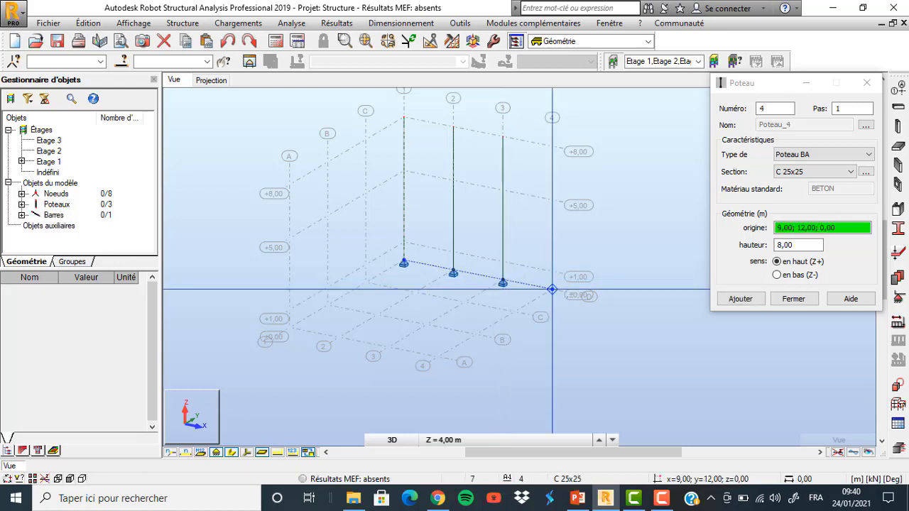
left_click(552, 290)
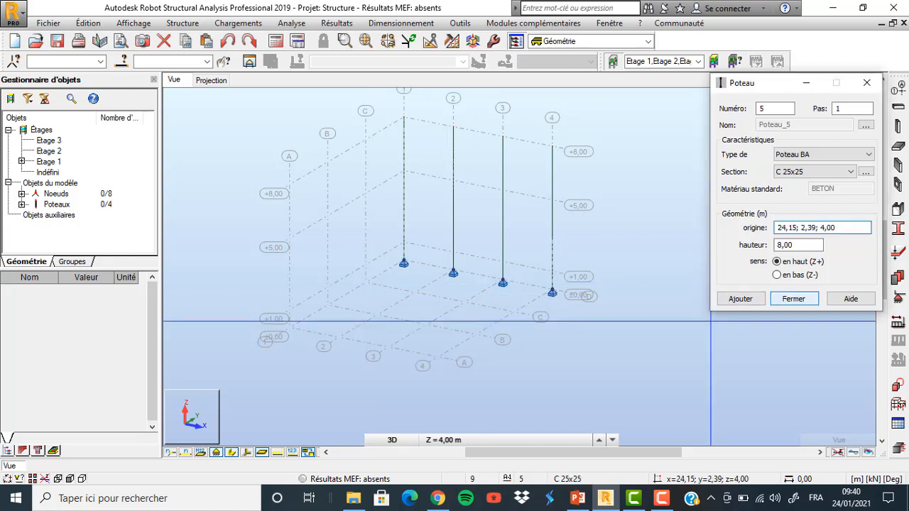
left_click(786, 301)
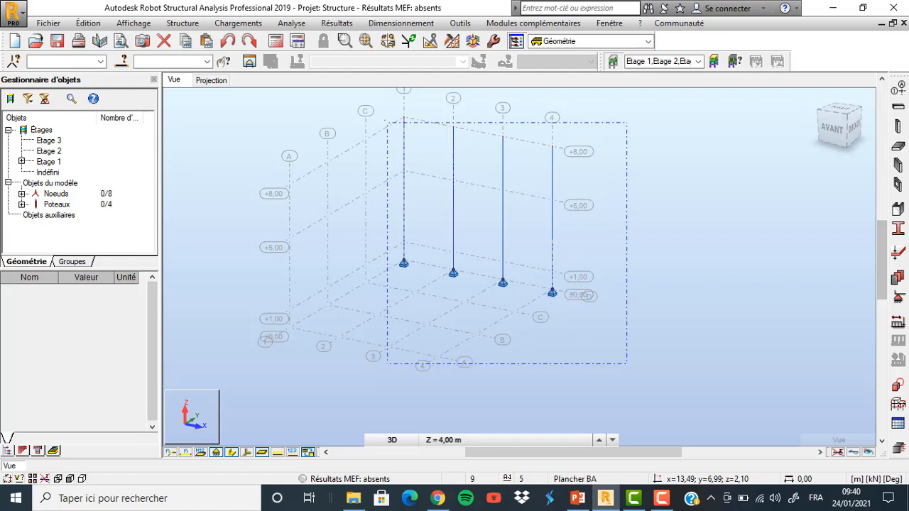
Step: Select the four columns on axis D and copy them by translation (0; -4; 0 m) onto axis C
left_click_drag(387, 122, 378, 109)
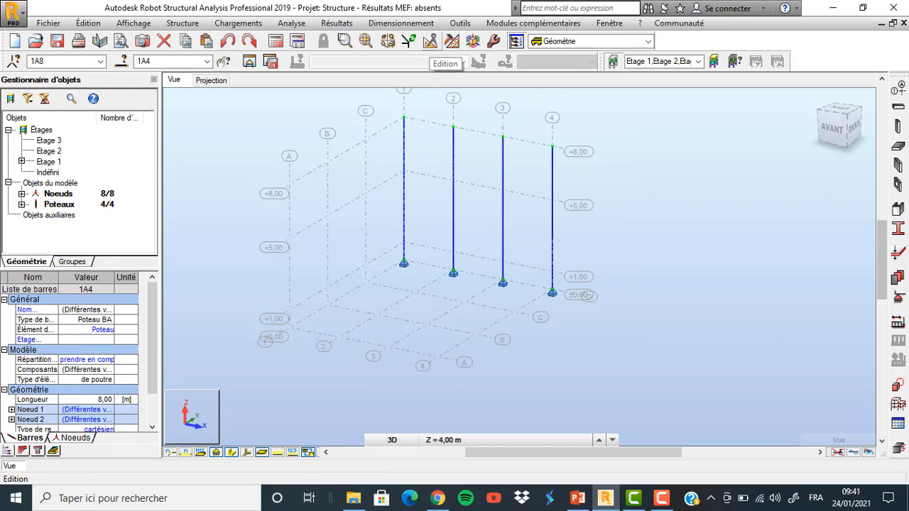
left_click(88, 23)
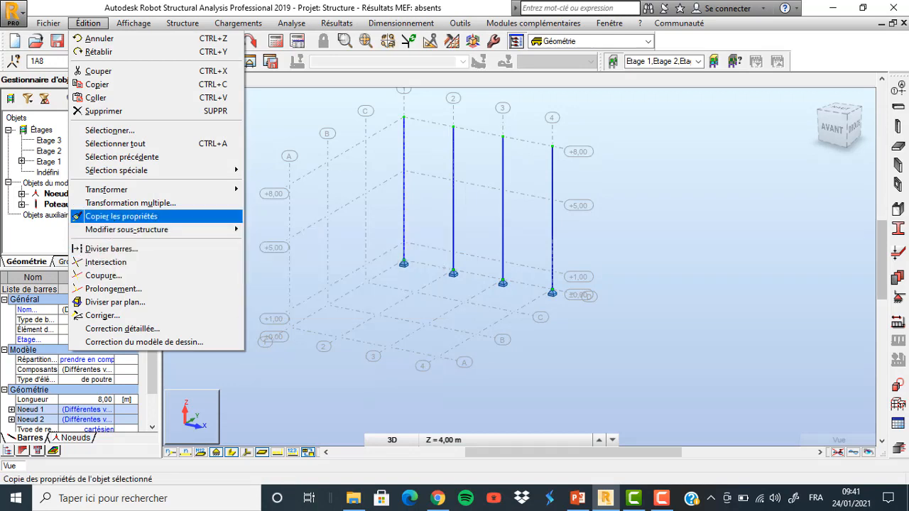
mouse_move(142, 190)
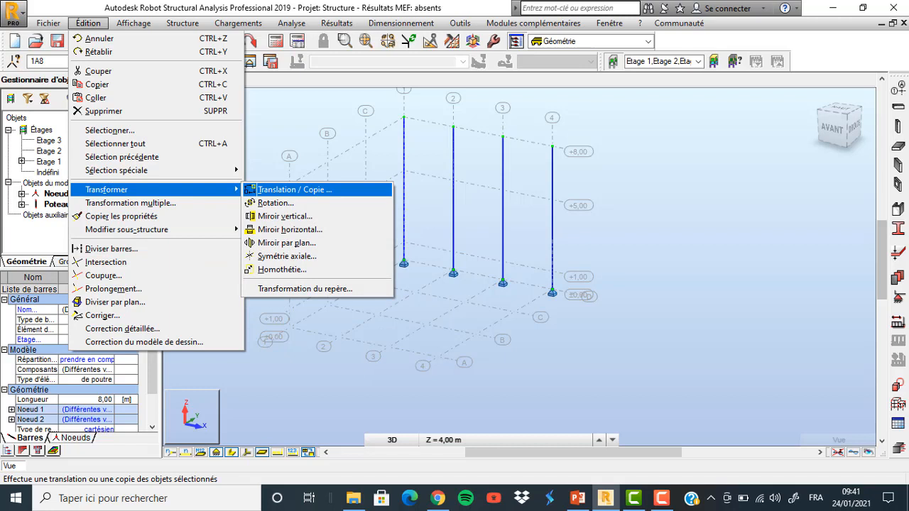
left_click(142, 190)
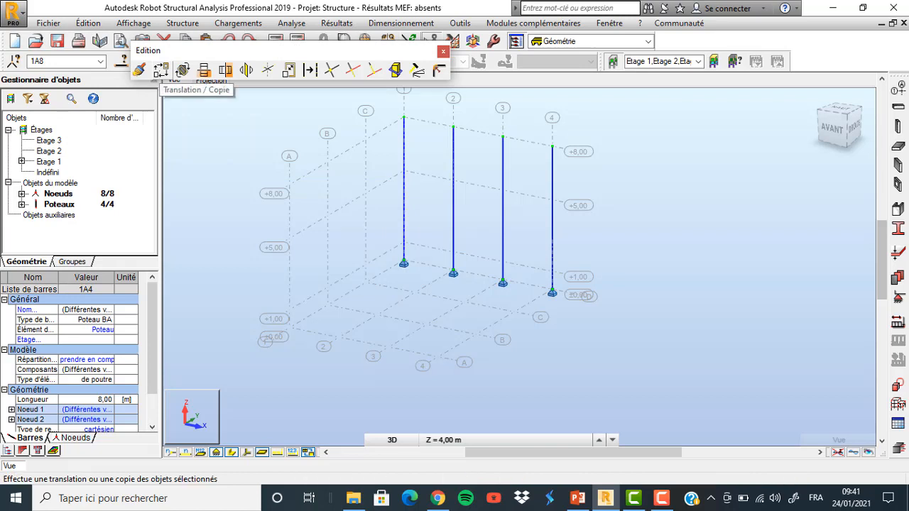
left_click(161, 70)
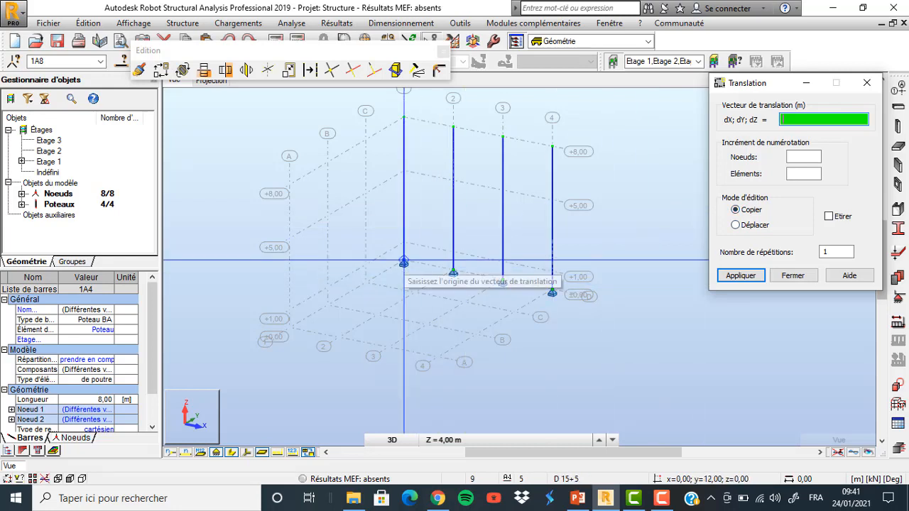
left_click(403, 261)
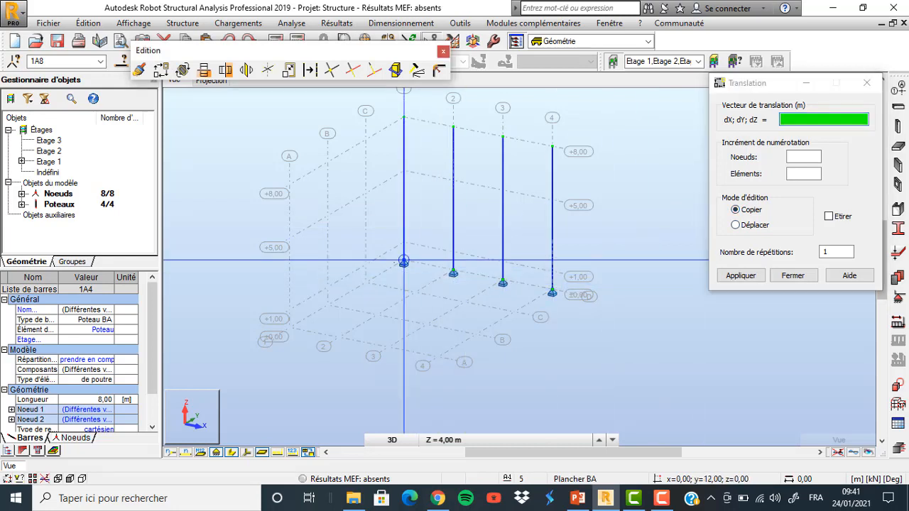
left_click(366, 282)
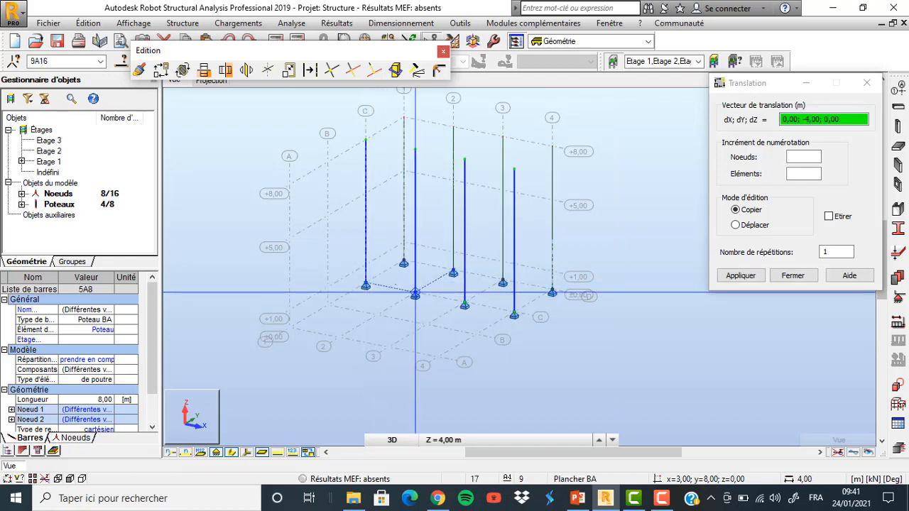
Step: Copy the row of columns from axis C onto axes B and A with successive translations, then close the translation and editing tools
left_click(366, 282)
left_click(327, 306)
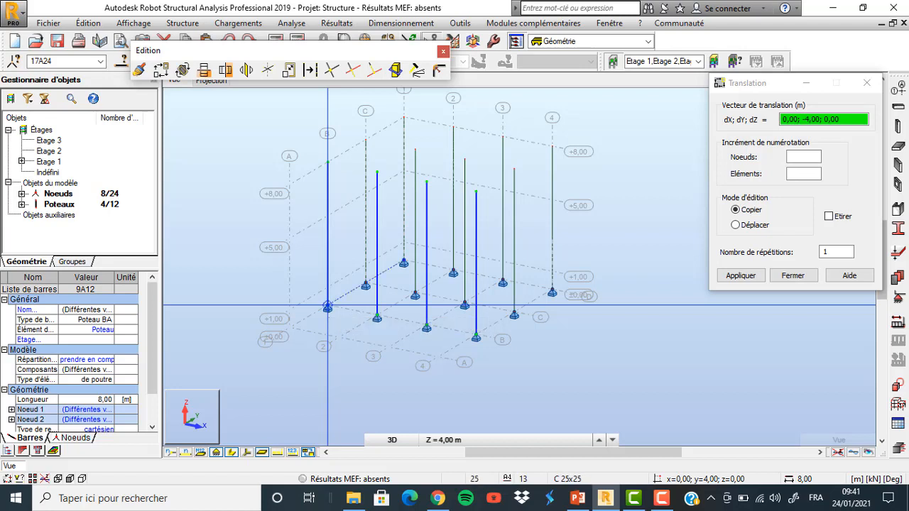
left_click(290, 327)
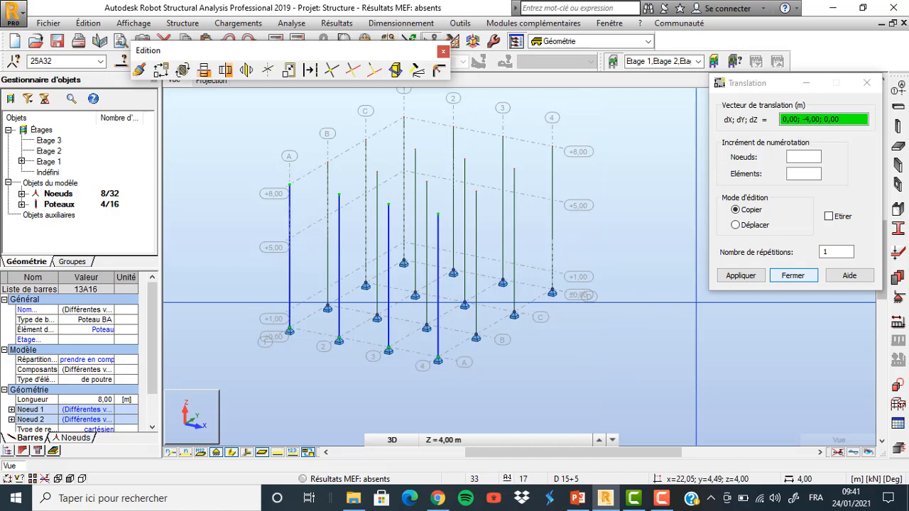
left_click(793, 275)
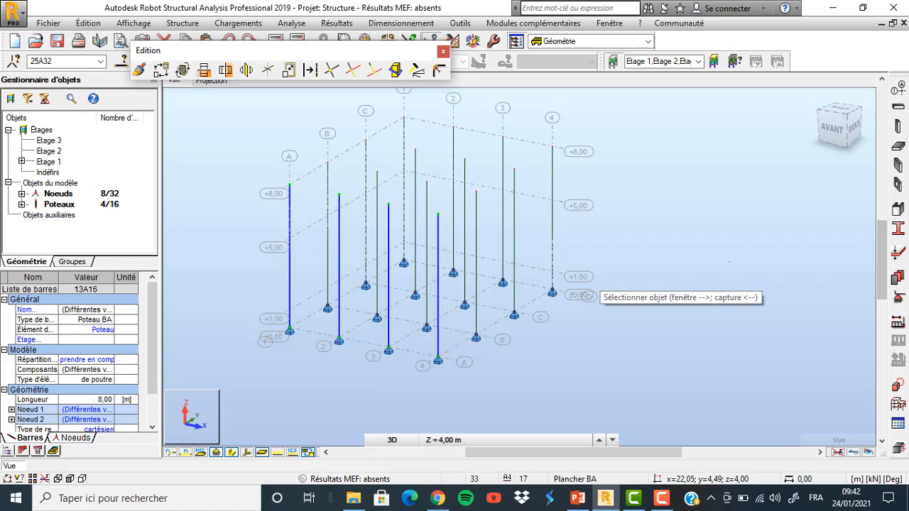
left_click(738, 244)
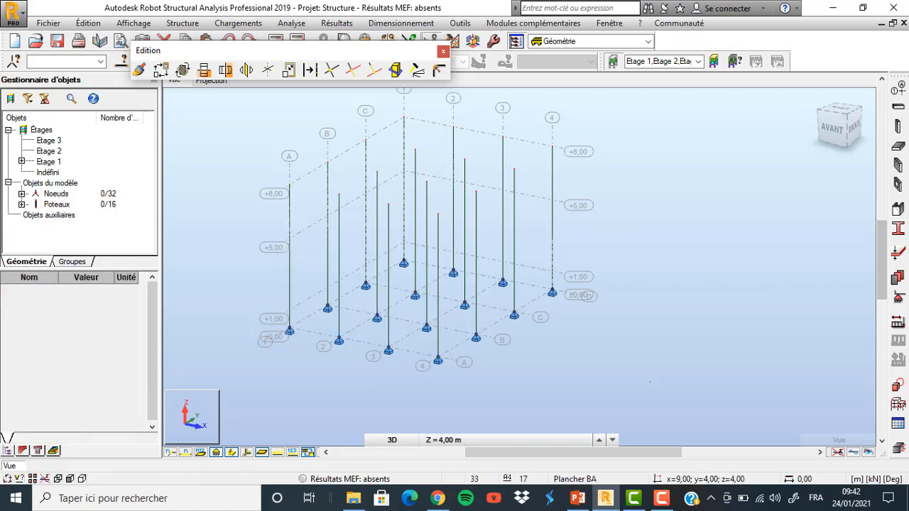
left_click_drag(650, 391, 226, 158)
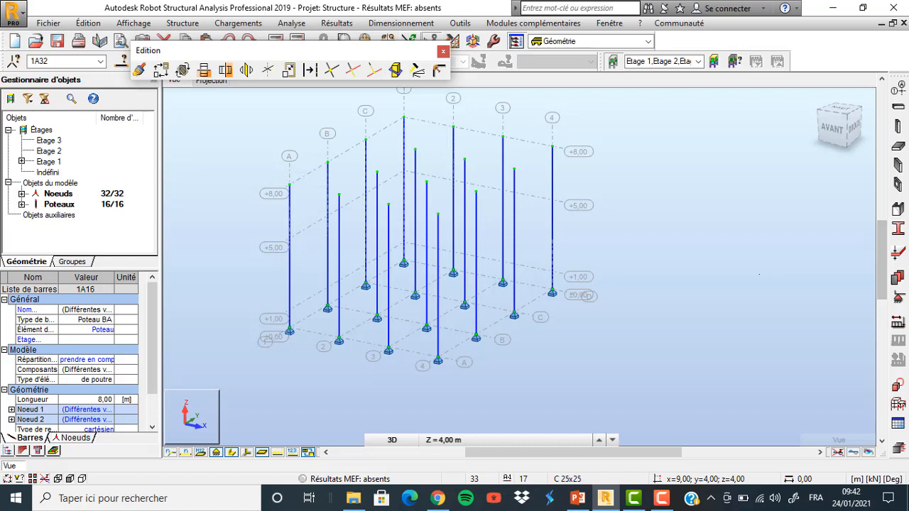
left_click(757, 273)
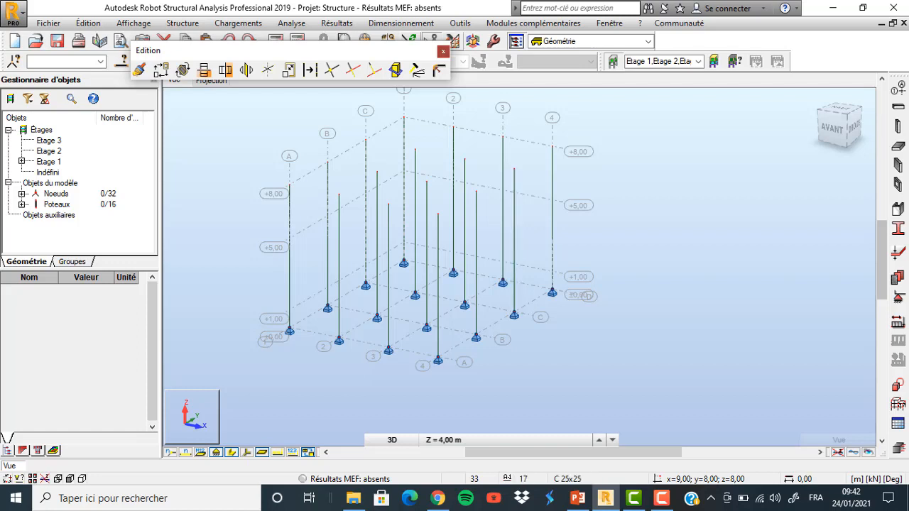
left_click(443, 51)
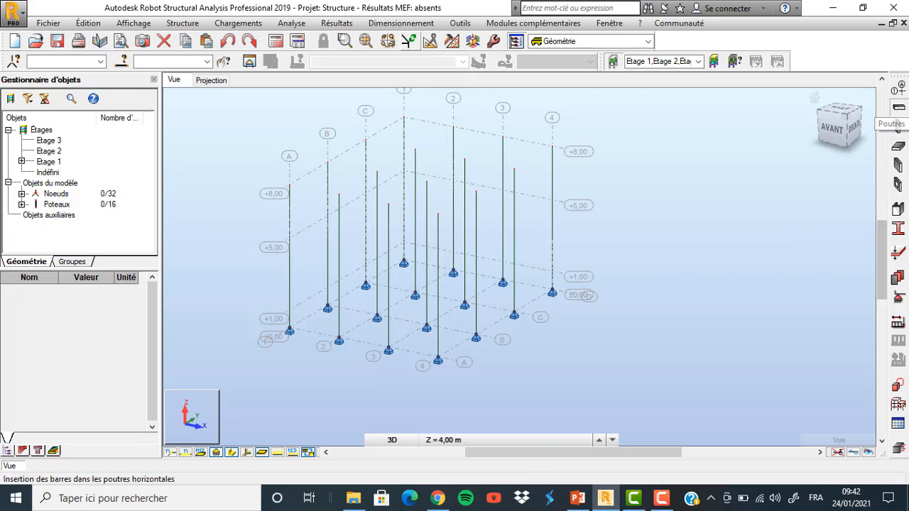
Step: Switch to the plan projection at the Etage 1 level, Z = 1.00 m
left_click(899, 106)
left_click(866, 82)
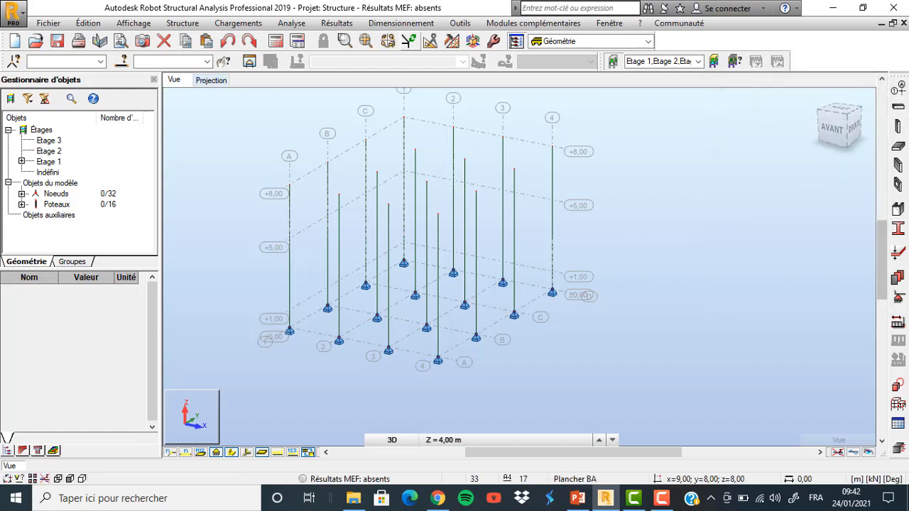
left_click(211, 79)
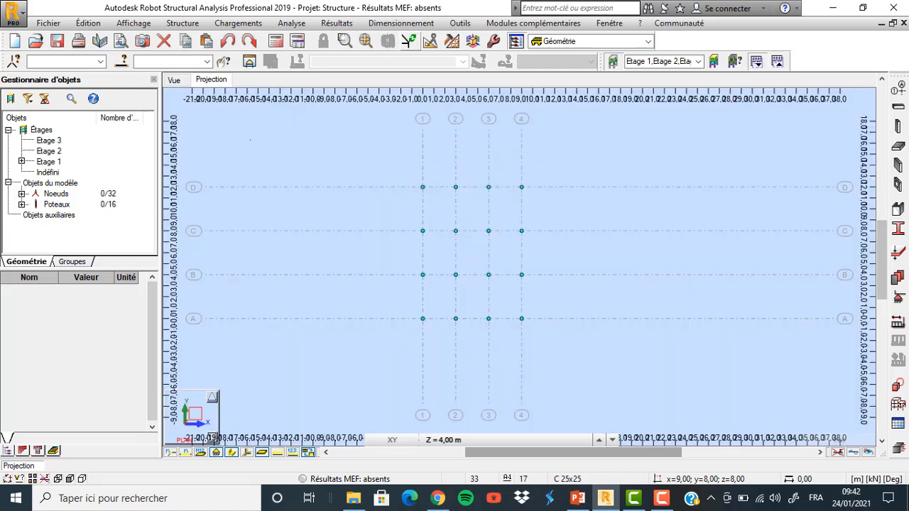
left_click(444, 440)
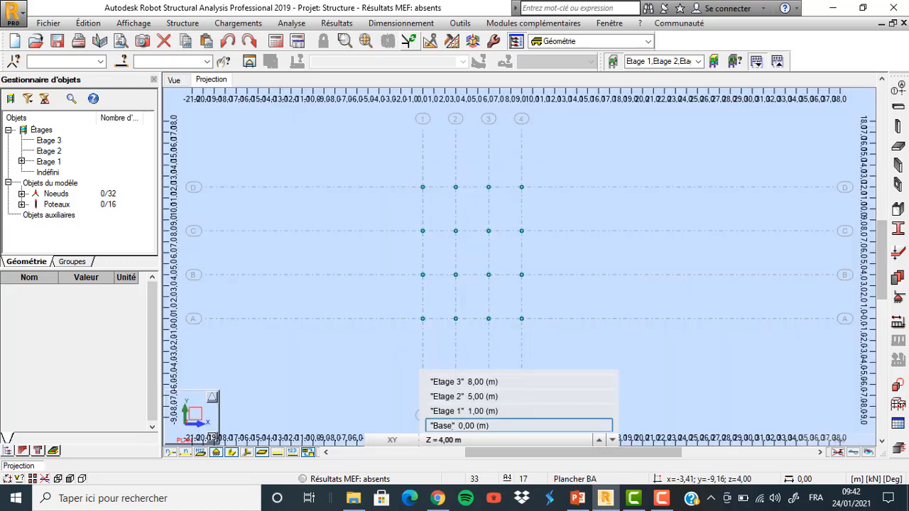
left_click(465, 411)
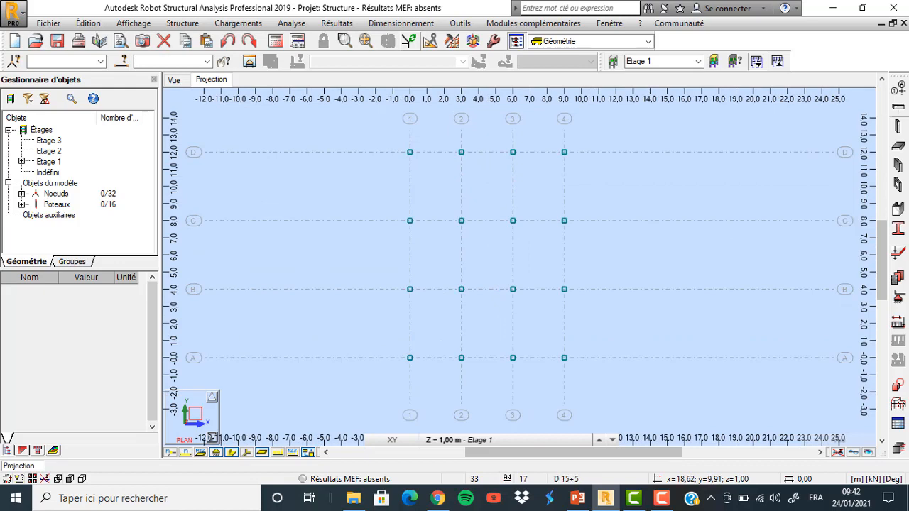
Step: Start defining beams of type Poutre BA with the A 25x30 section
left_click(899, 107)
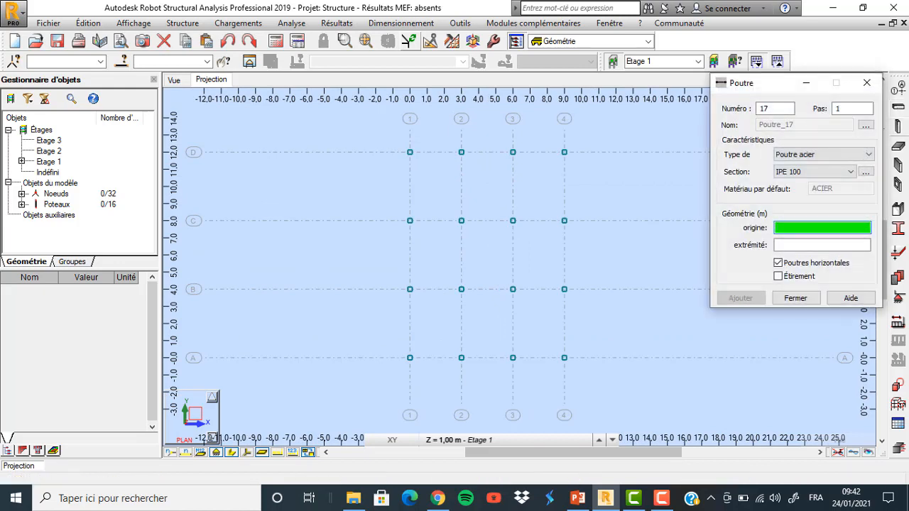
left_click(842, 154)
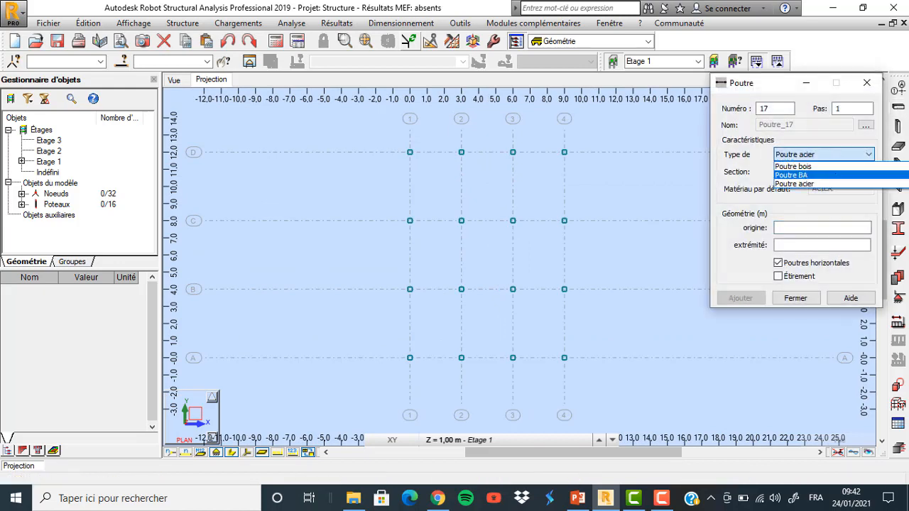
left_click(834, 174)
left_click(834, 173)
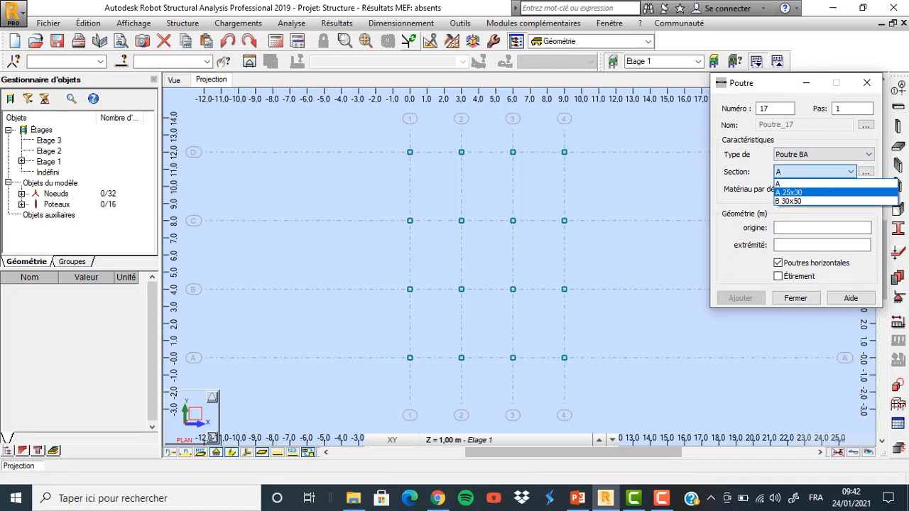
left_click(831, 192)
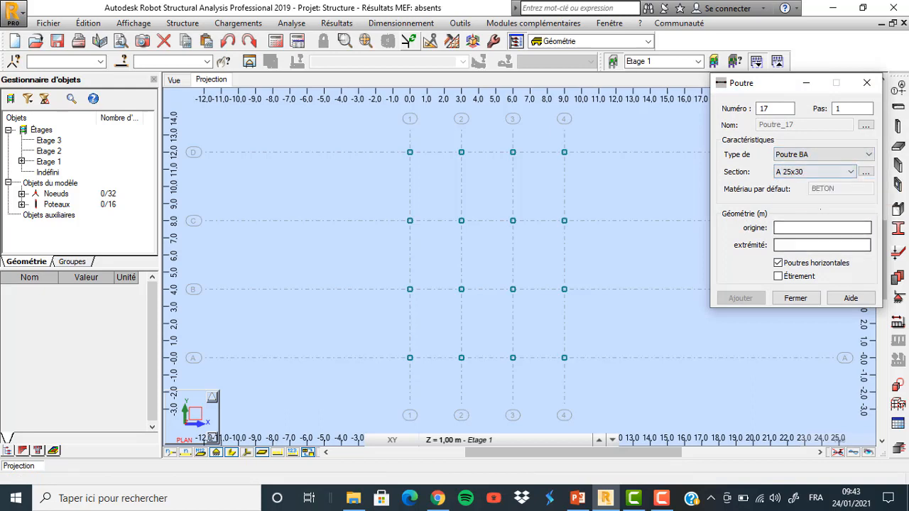
Step: Draw Etage 1 beams along axes D, C, B and A, each running from axis 1 to axis 4
left_click(790, 226)
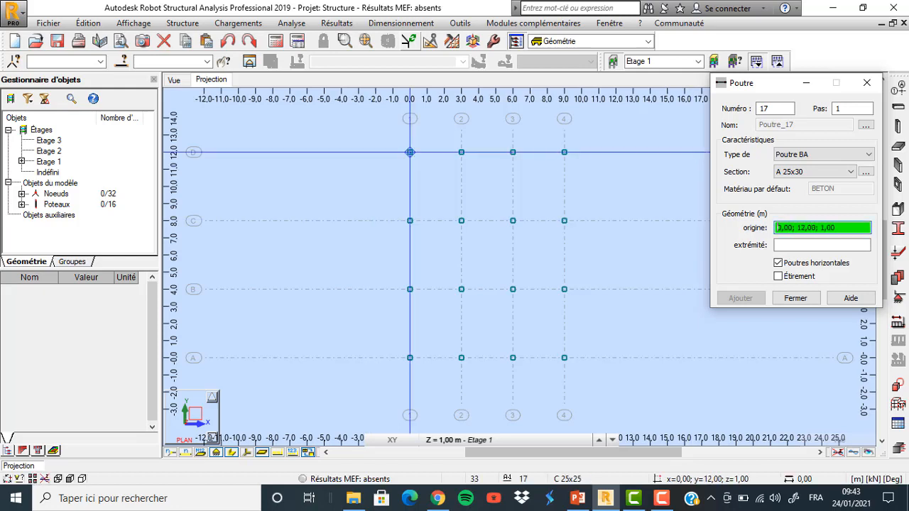
left_click(410, 152)
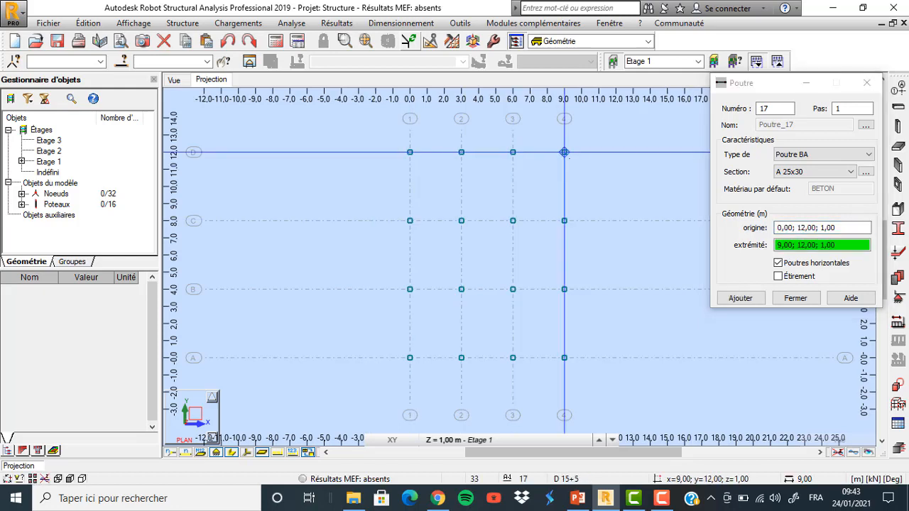
left_click(564, 152)
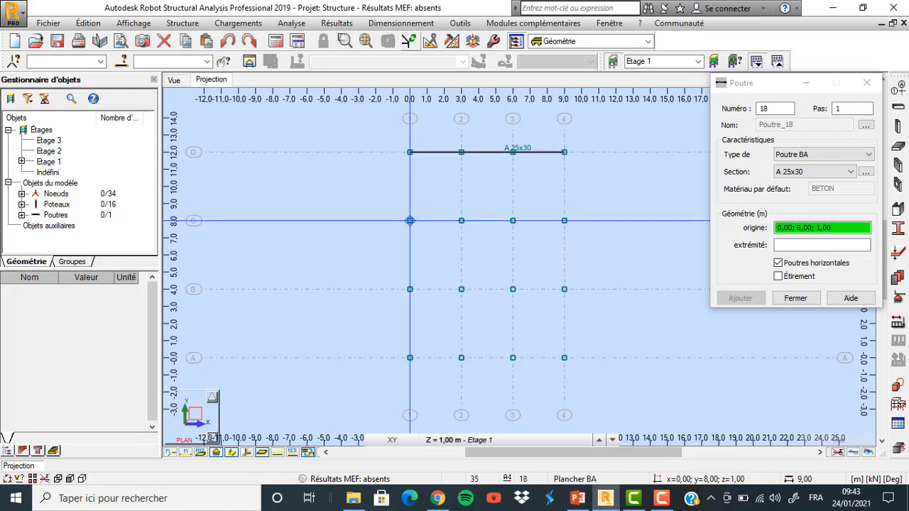
left_click(410, 221)
left_click(564, 221)
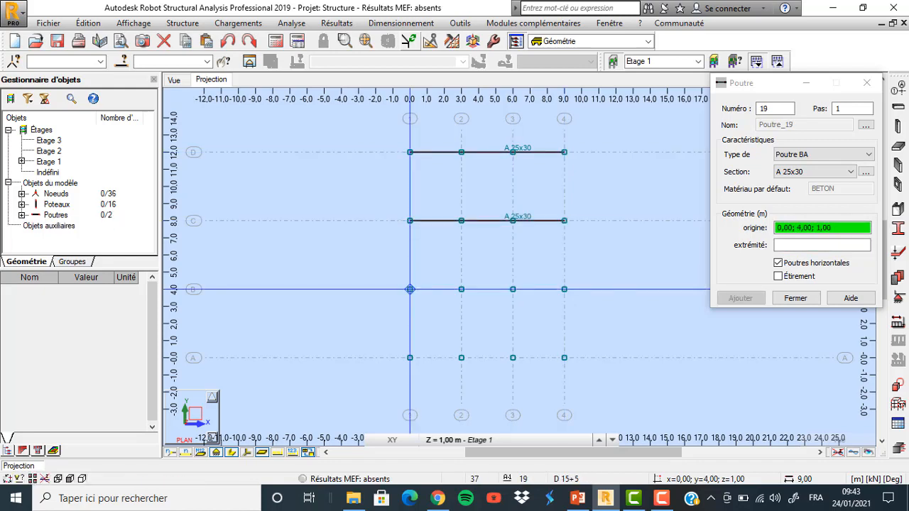
left_click(410, 289)
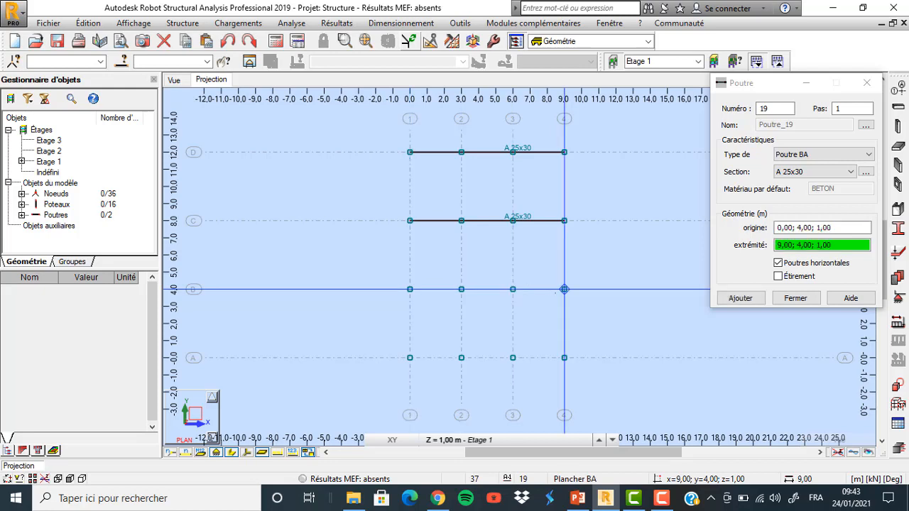
left_click(564, 289)
left_click(410, 358)
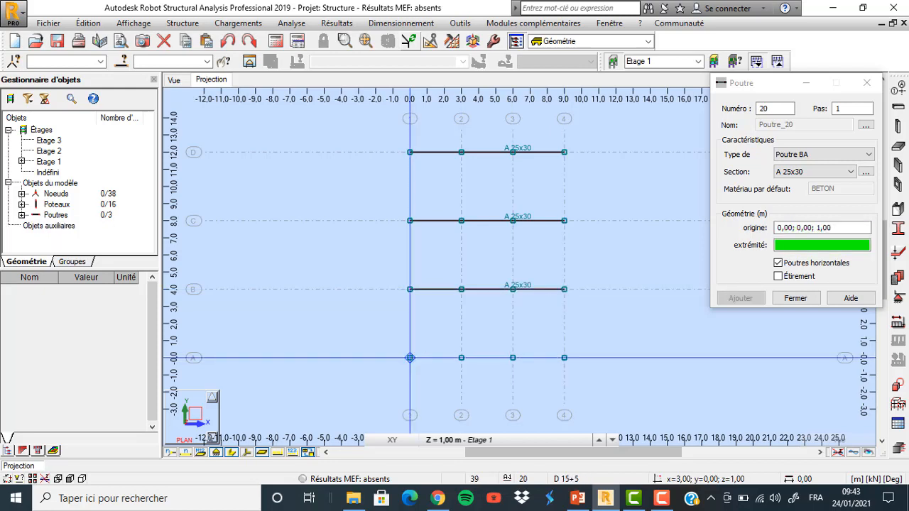
left_click(564, 358)
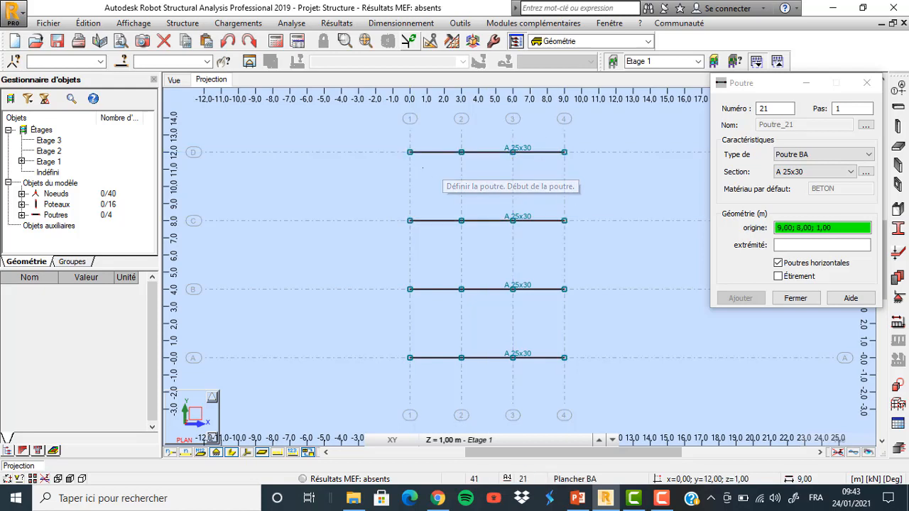
Step: Draw Etage 1 beams along axes 1, 2, 3 and 4, each running from axis D to axis A
left_click(410, 152)
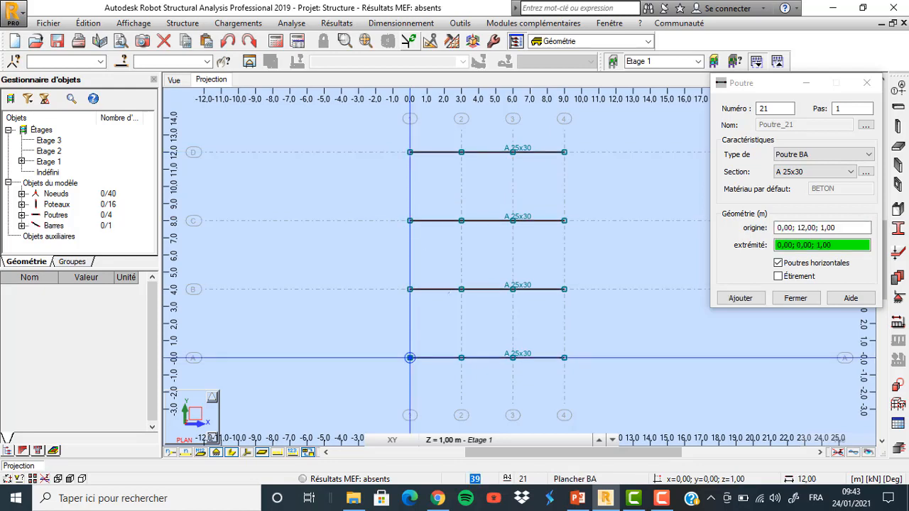
left_click(410, 358)
left_click(462, 152)
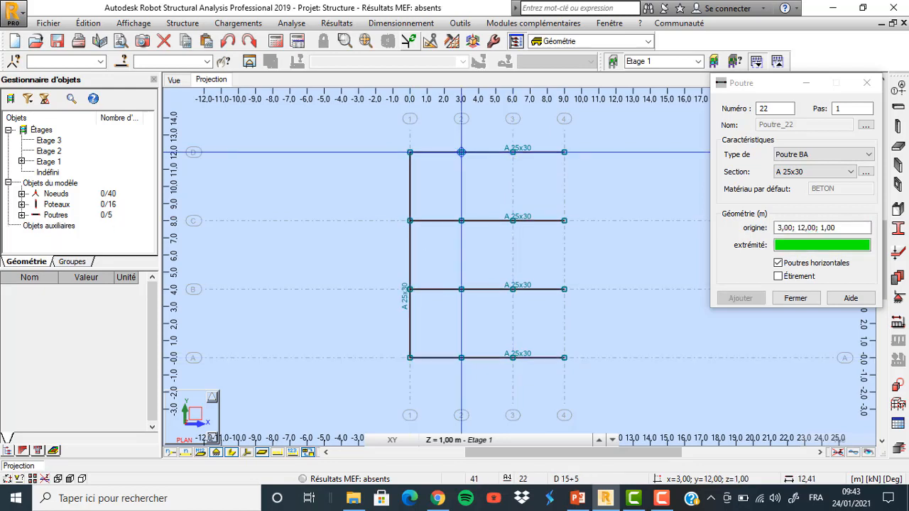
left_click(462, 358)
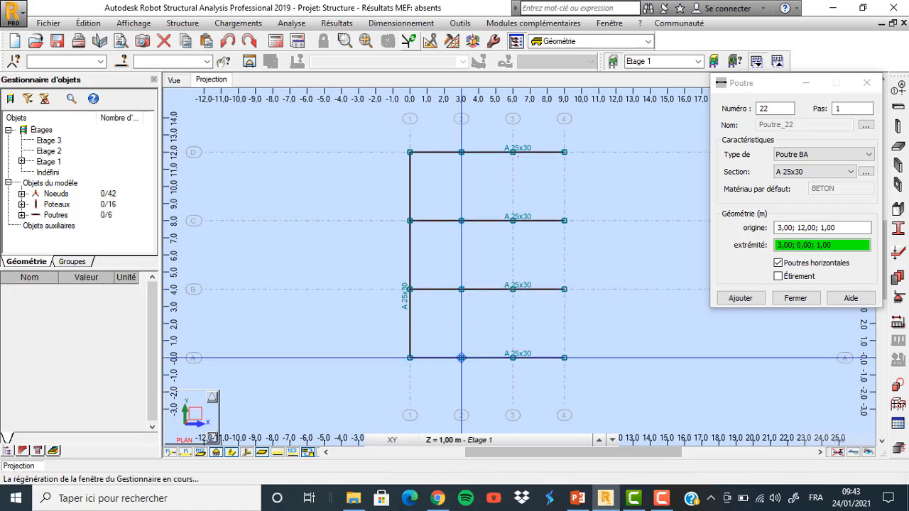
left_click(513, 152)
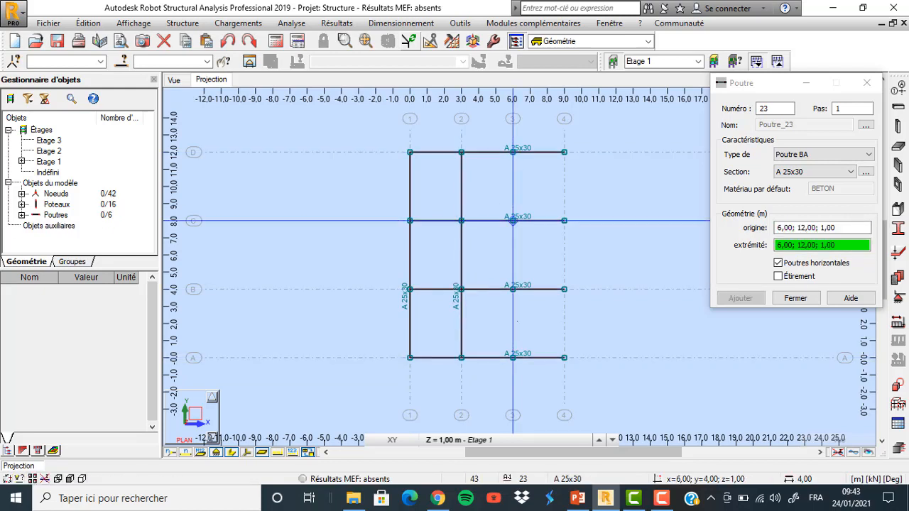
left_click(513, 358)
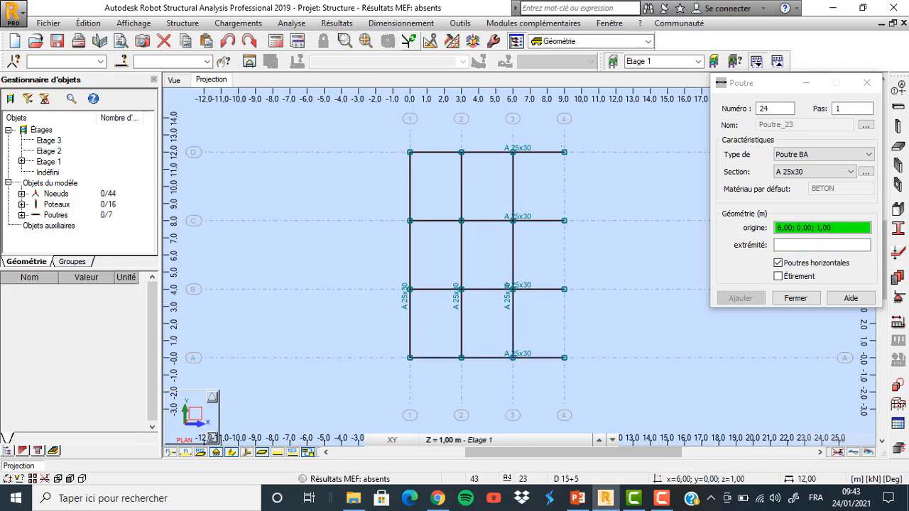
left_click(564, 152)
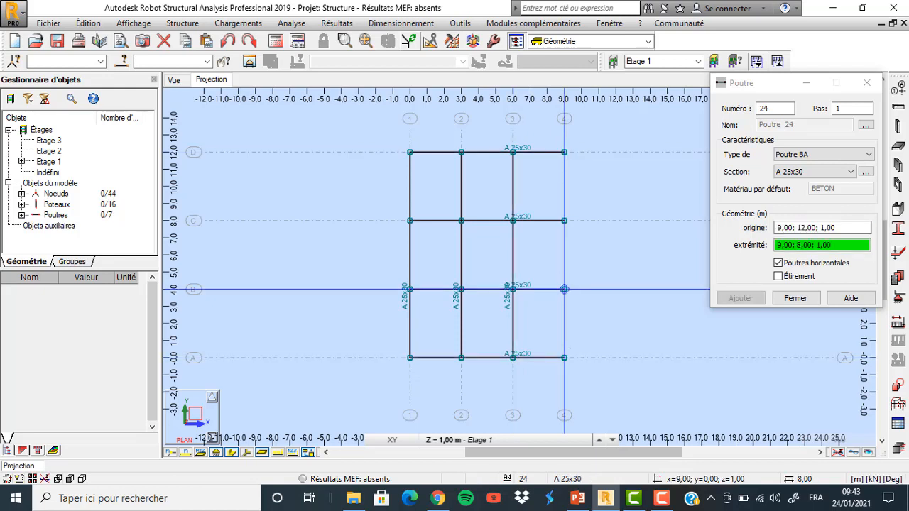
left_click(564, 357)
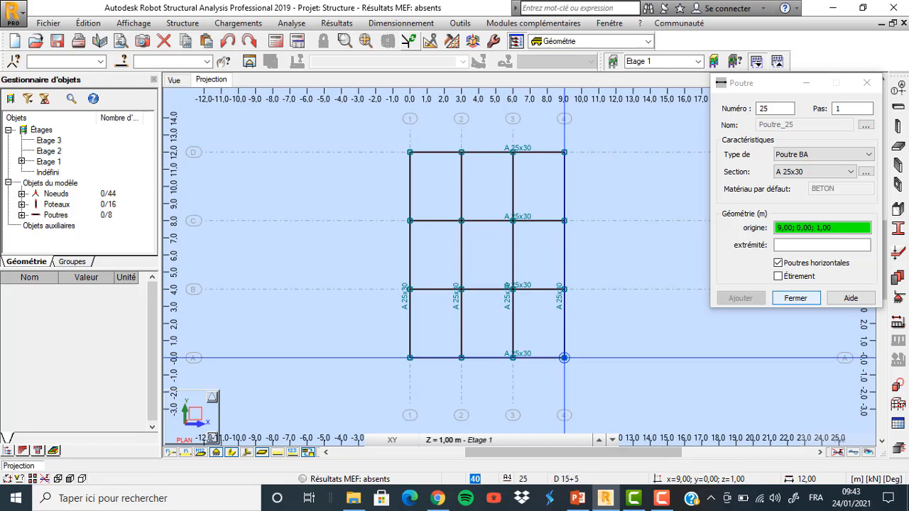
Step: Switch the plan projection to the Etage 2 level, Z = 5.00 m, and close the beam definition
left_click(499, 440)
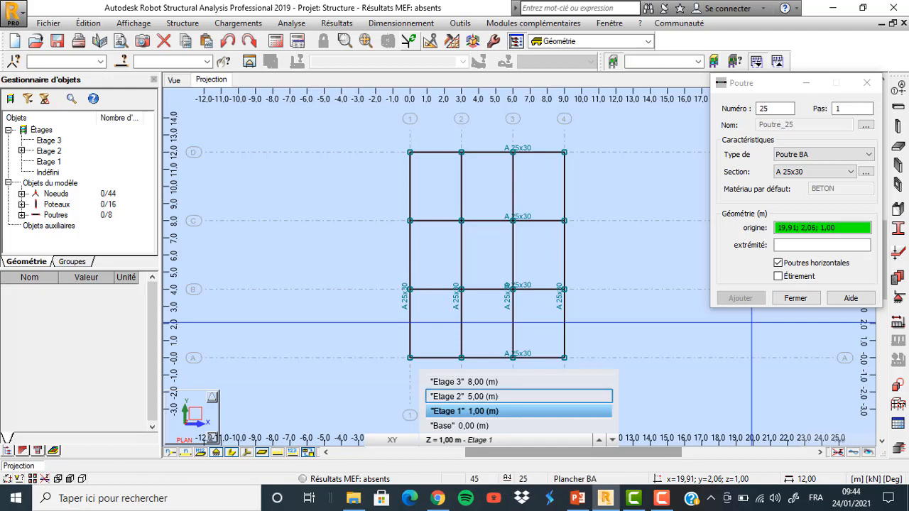
left_click(482, 396)
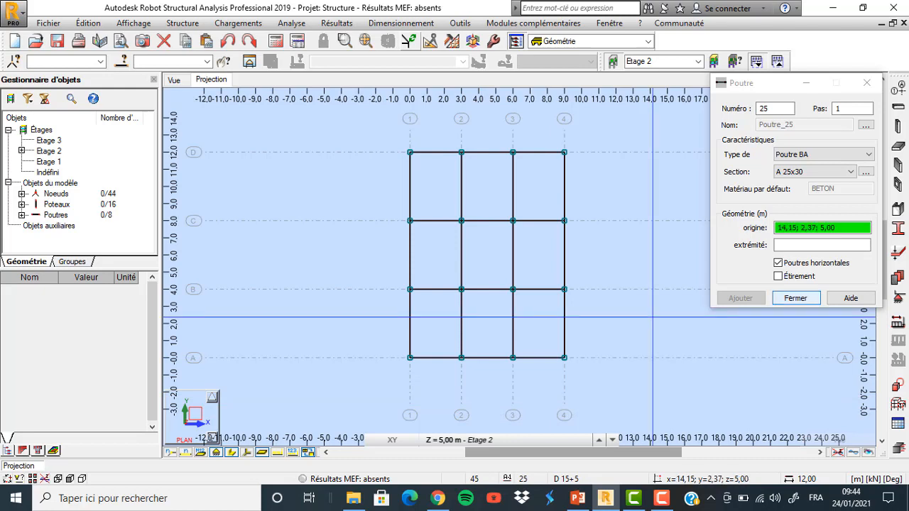
key("Escape")
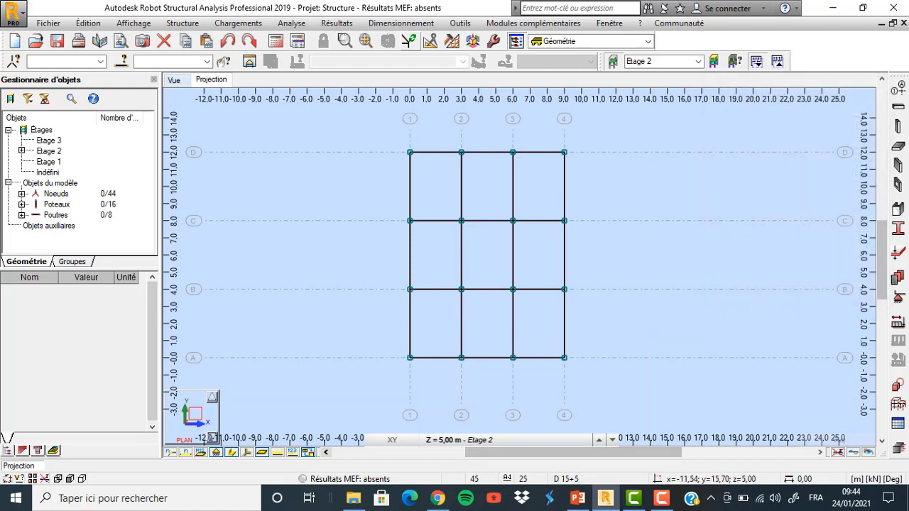
Step: Examine the model in 3D and compare the beams shown in plan at Etage 1, Etage 2 and Etage 3
left_click(173, 80)
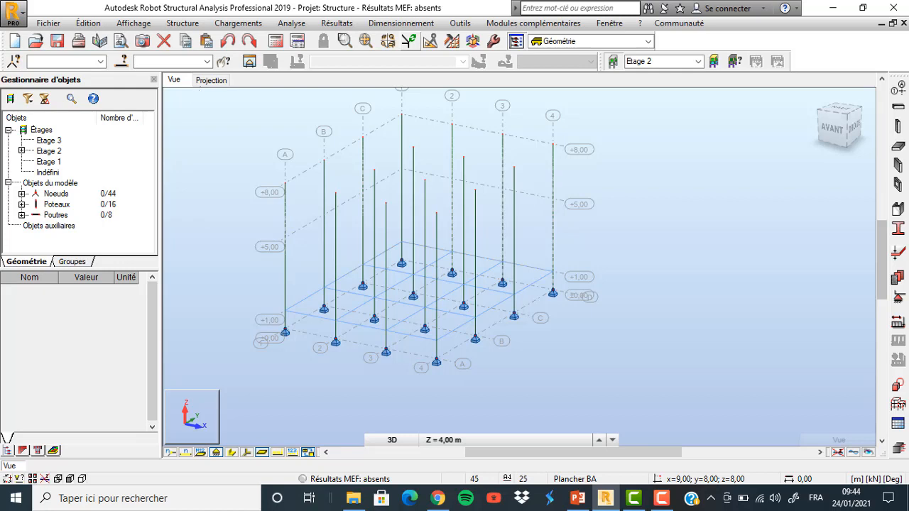
left_click(211, 80)
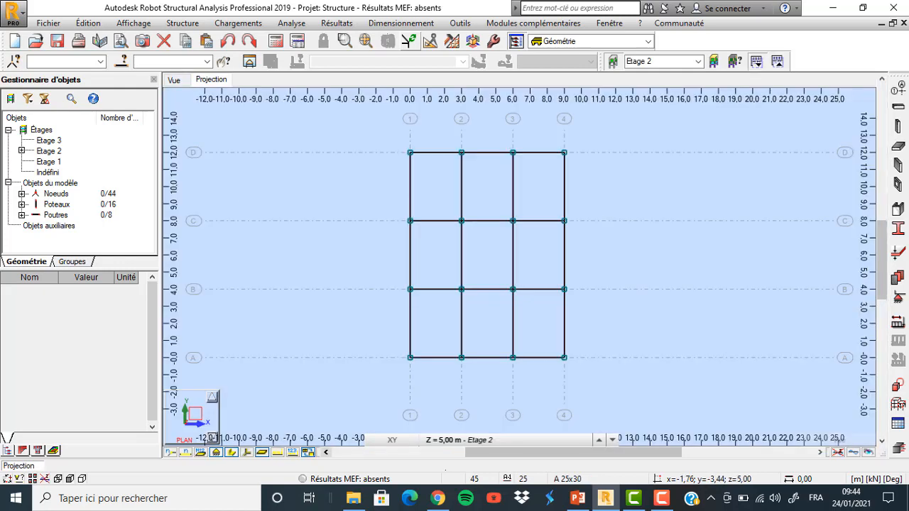
left_click(469, 440)
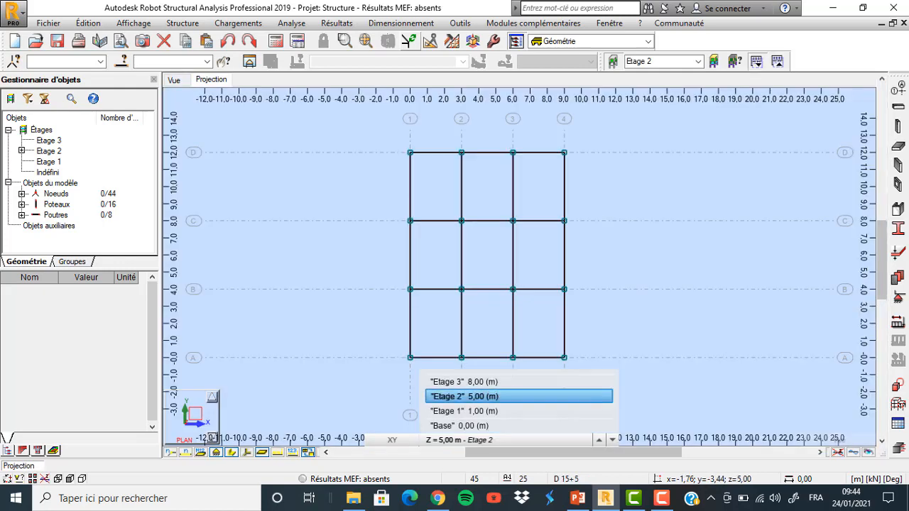
left_click(448, 396)
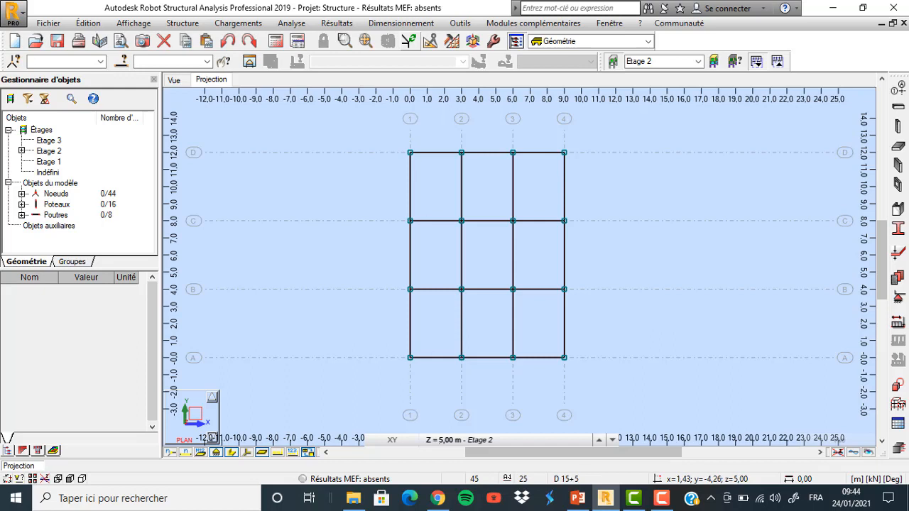
left_click(431, 440)
left_click(418, 441)
left_click(430, 441)
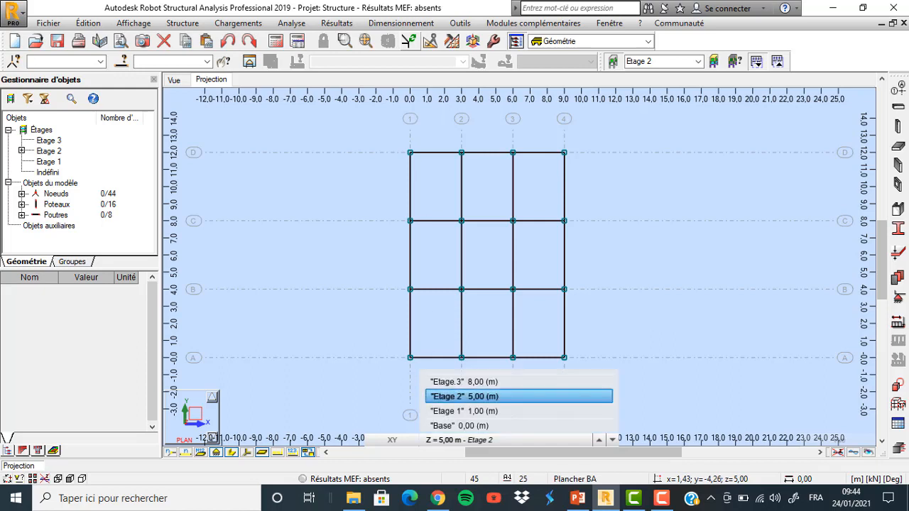
left_click(454, 380)
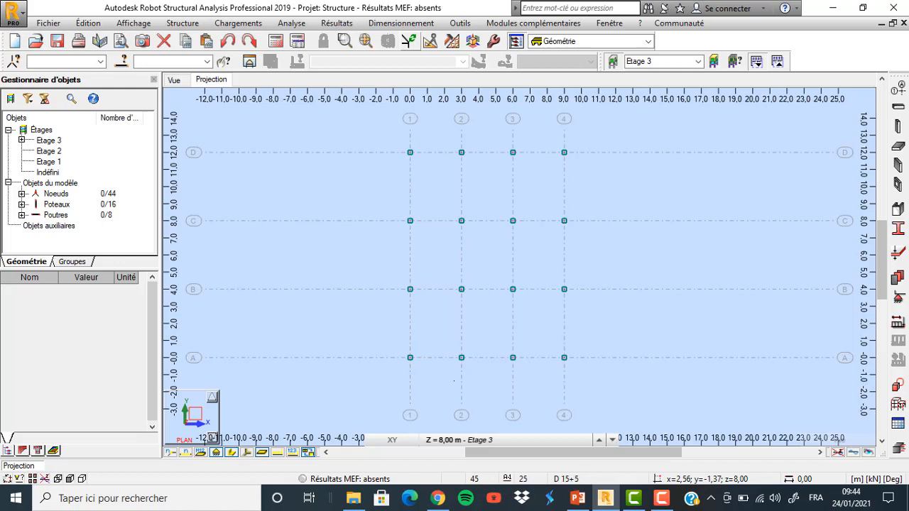
left_click(447, 441)
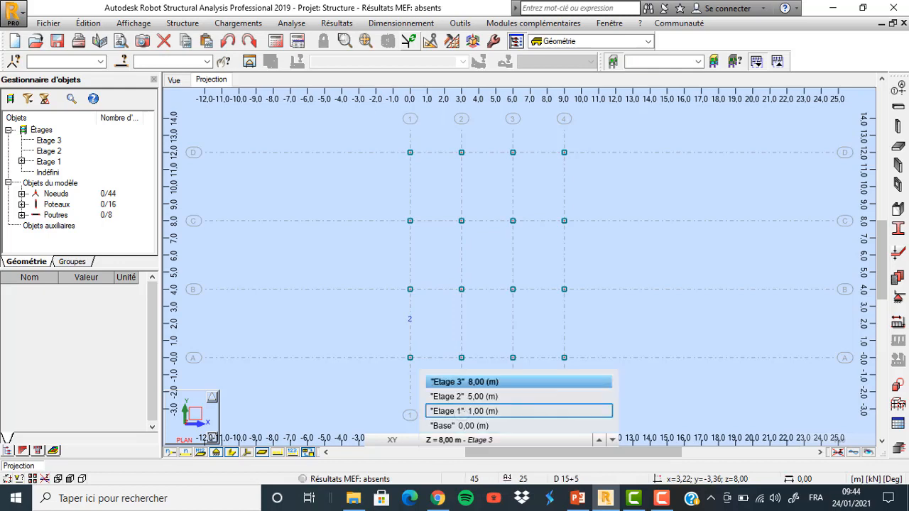
left_click(458, 411)
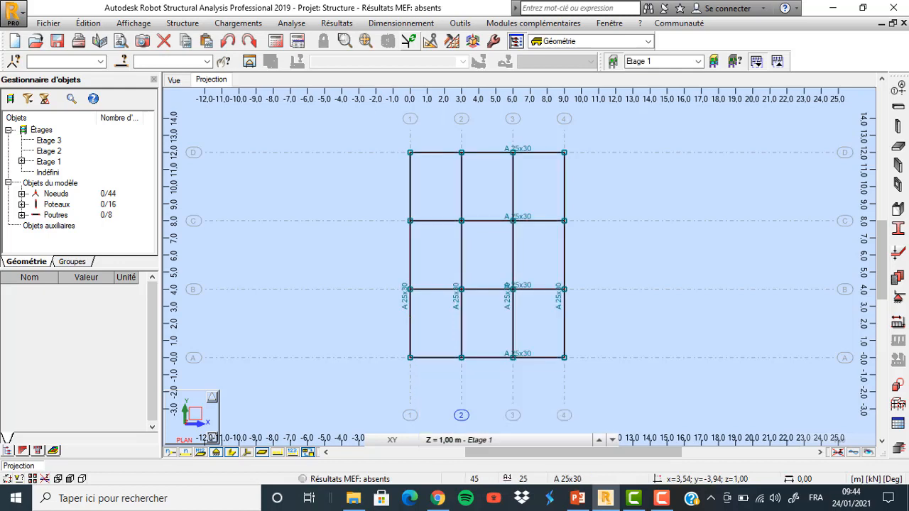
left_click(455, 441)
left_click(460, 395)
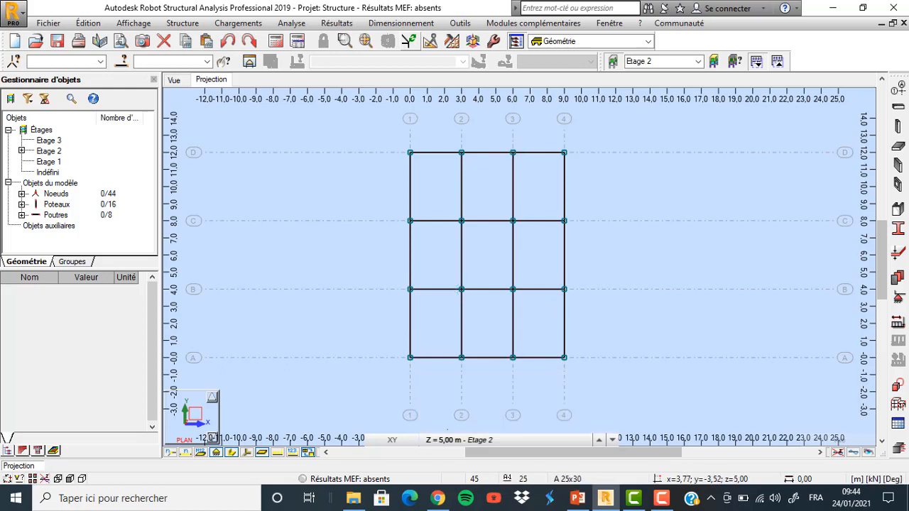
Step: Turn off the storey filter in the 3D view to inspect the whole structure, then hide the section shapes
left_click(183, 80)
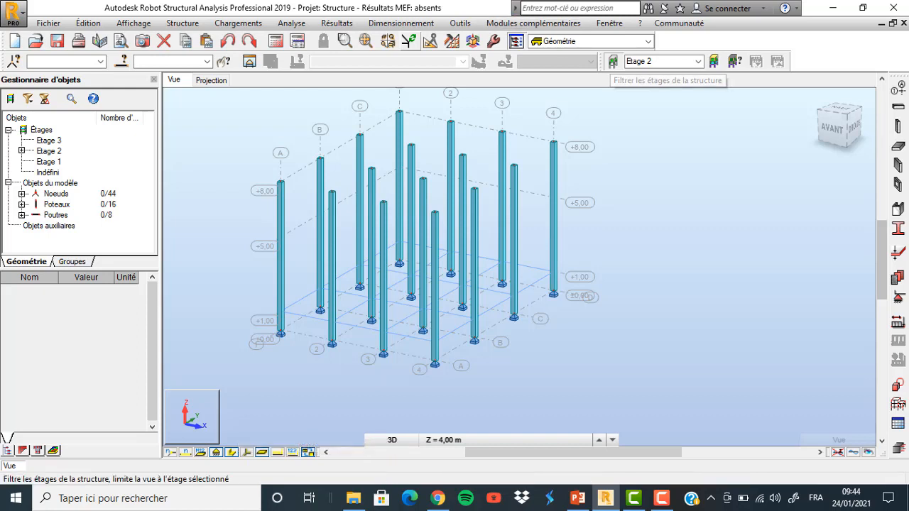
left_click(613, 61)
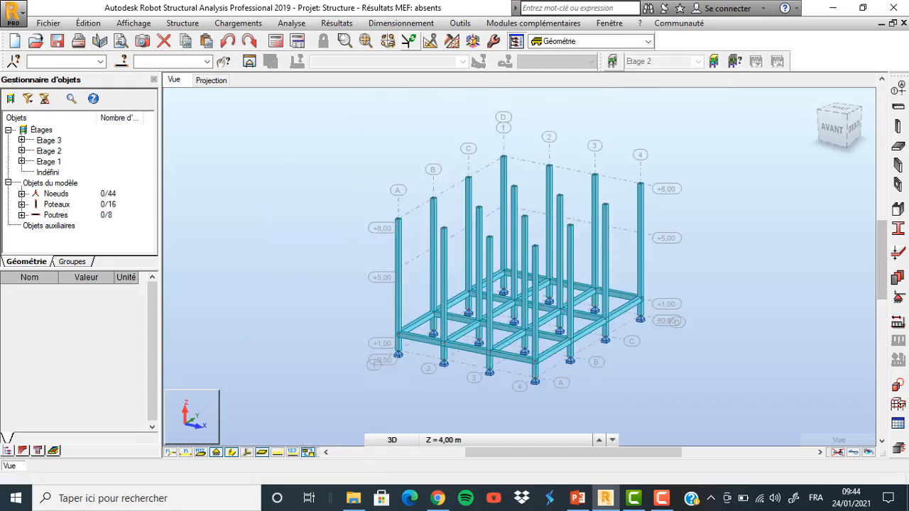
scroll(288, 214, "down", 1)
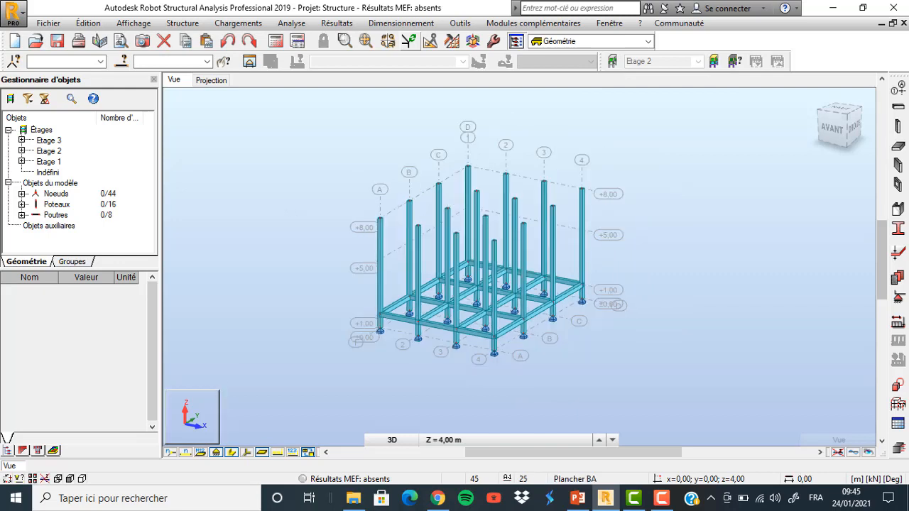
left_click(232, 453)
Step: Set the 3D work plane to Base, Z = 0.00 m, and return to the plan projection at Etage 2, Z = 5.00 m
left_click(450, 440)
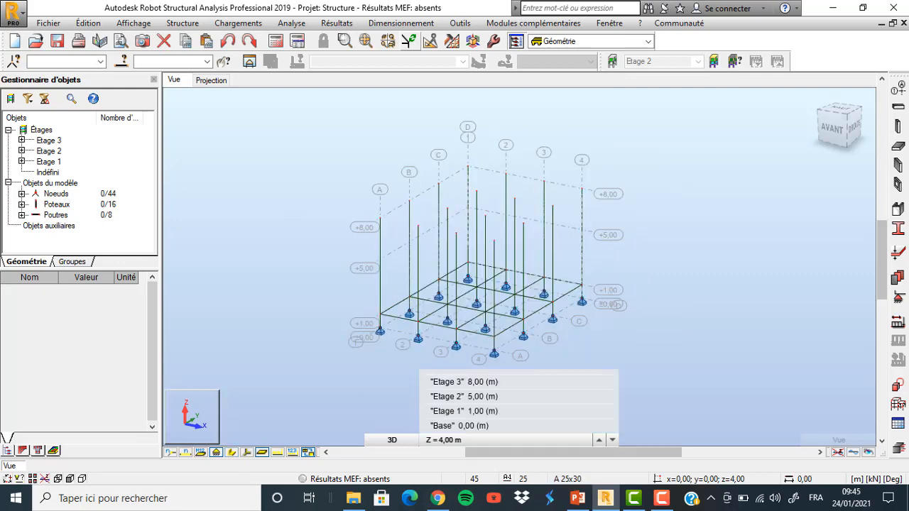
left_click(442, 426)
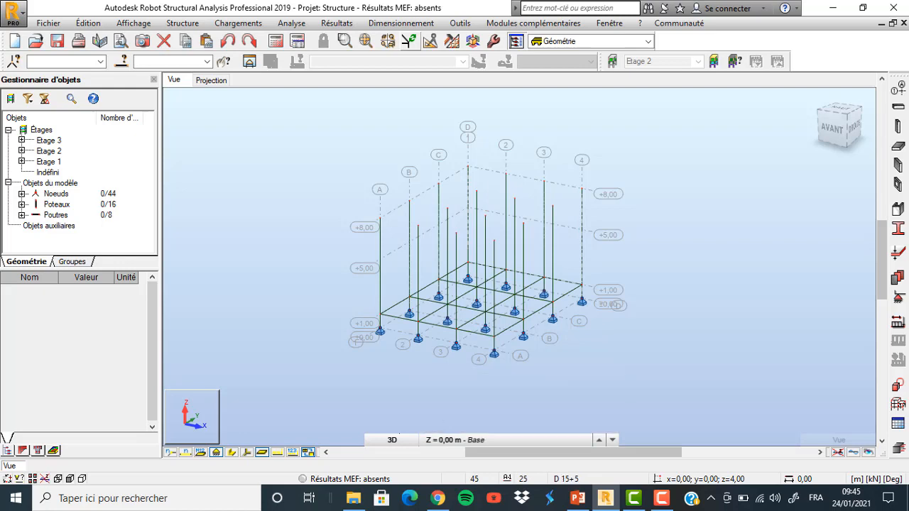
left_click(396, 439)
left_click(394, 387)
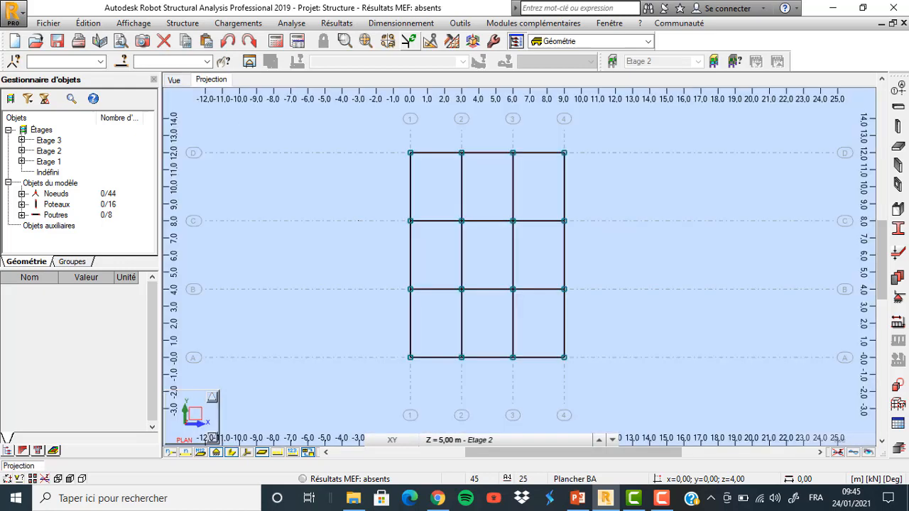
left_click(455, 441)
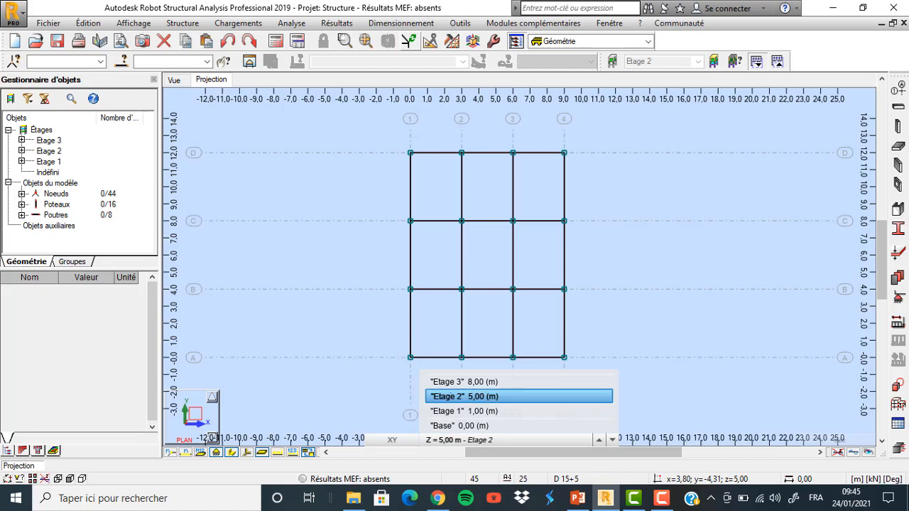
left_click(458, 396)
left_click(458, 441)
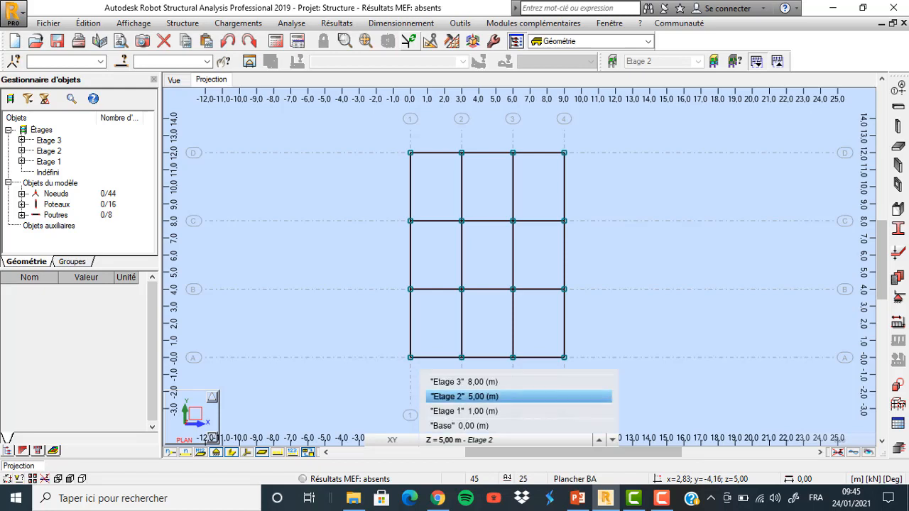
left_click(458, 396)
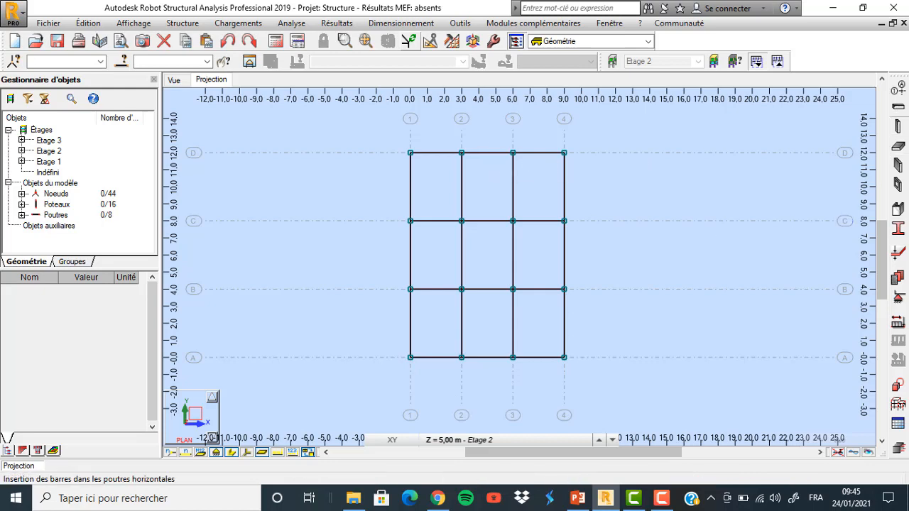
Step: Add four A 25x30 reinforced-concrete beams at Z = 5.00 m along axes D, C, B and A, each spanning from axis 1 to axis 4
left_click(898, 106)
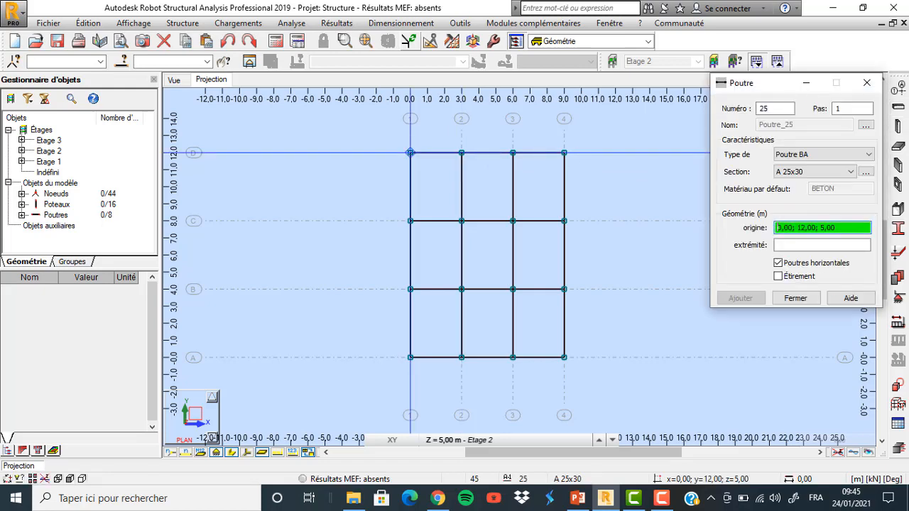
left_click(409, 152)
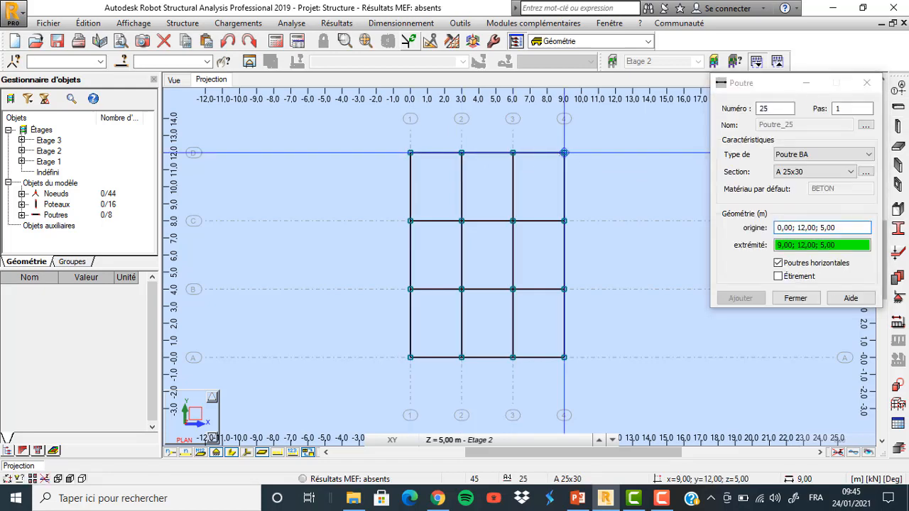
left_click(564, 152)
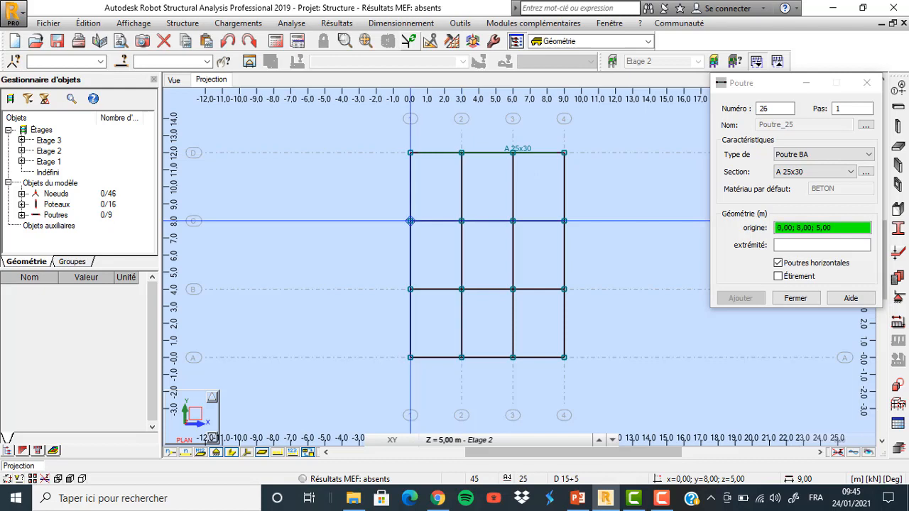
left_click(409, 221)
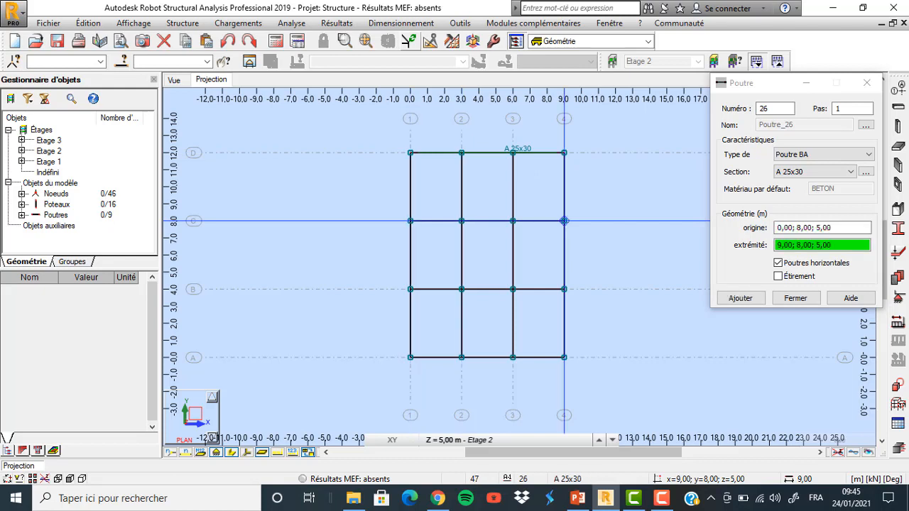
left_click(564, 221)
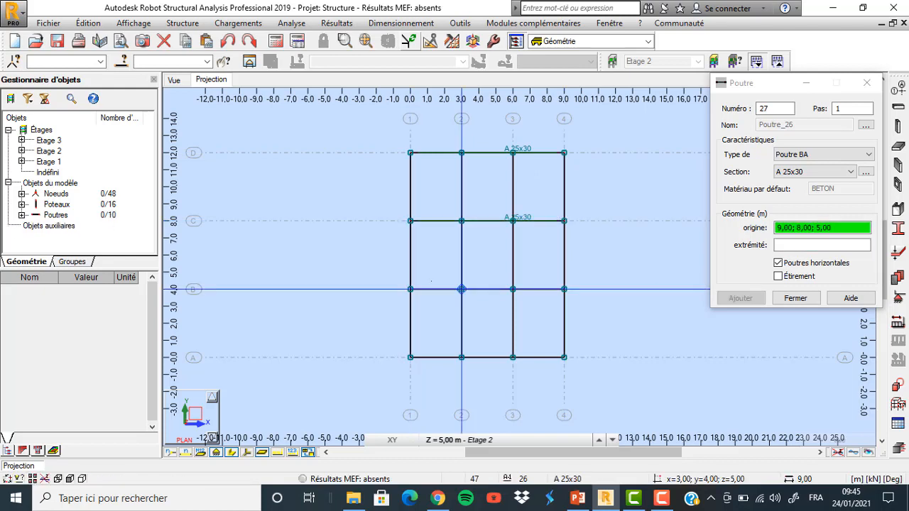
left_click(410, 289)
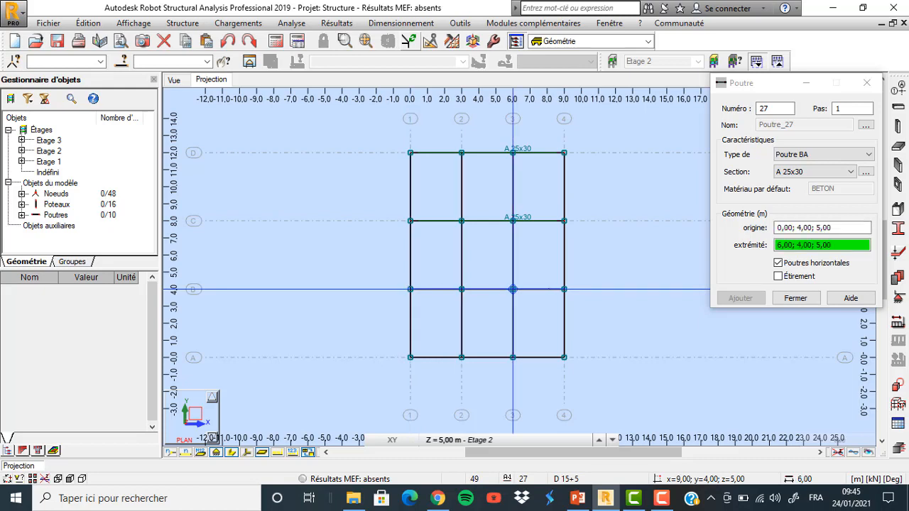
left_click(564, 289)
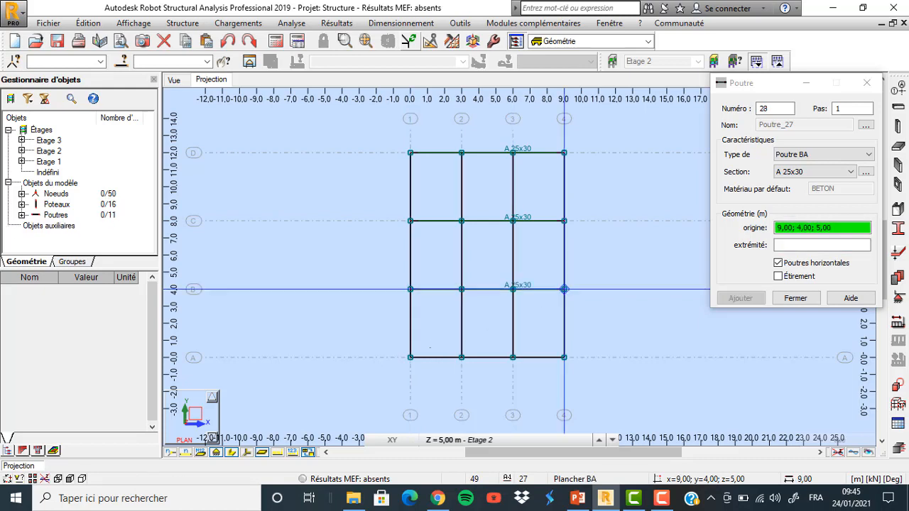
left_click(410, 357)
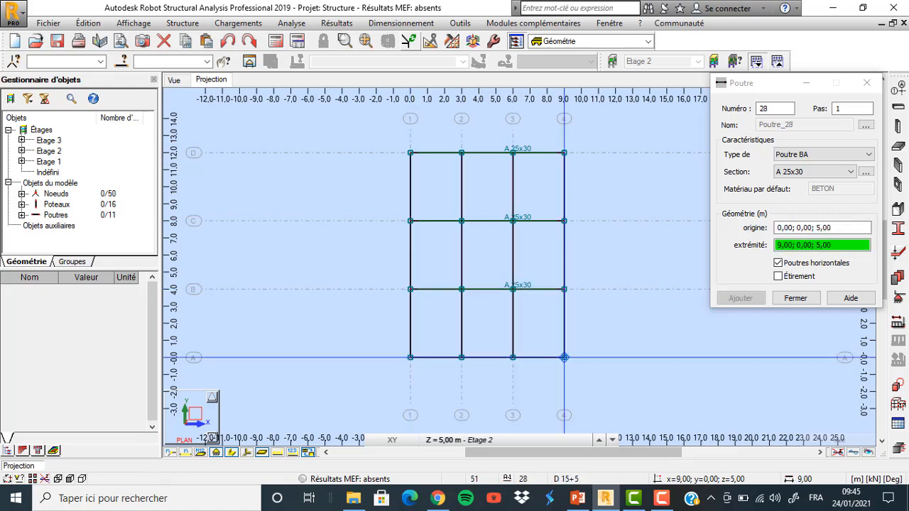
left_click(564, 357)
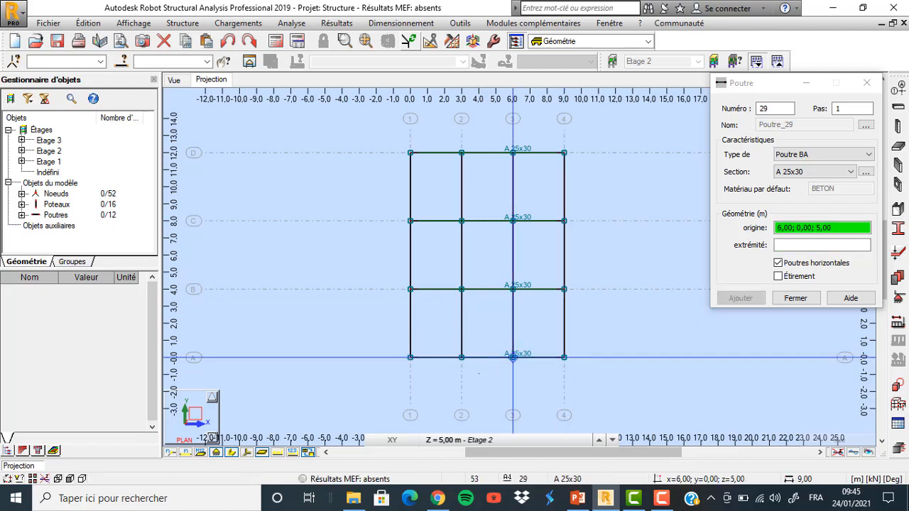
Step: Add four A 25x30 beams at Z = 5.00 m along axes 1, 2, 3 and 4, each from axis D to axis A, and close the beam definition
left_click(410, 153)
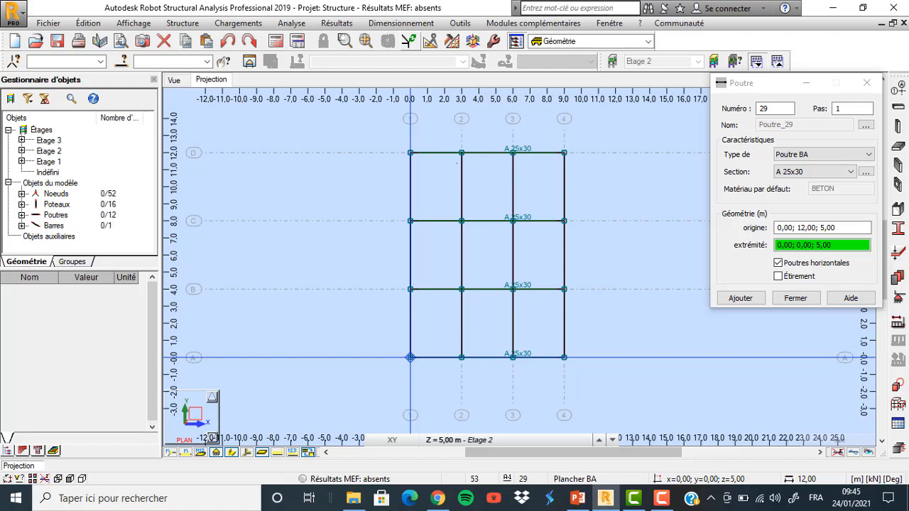
left_click(410, 357)
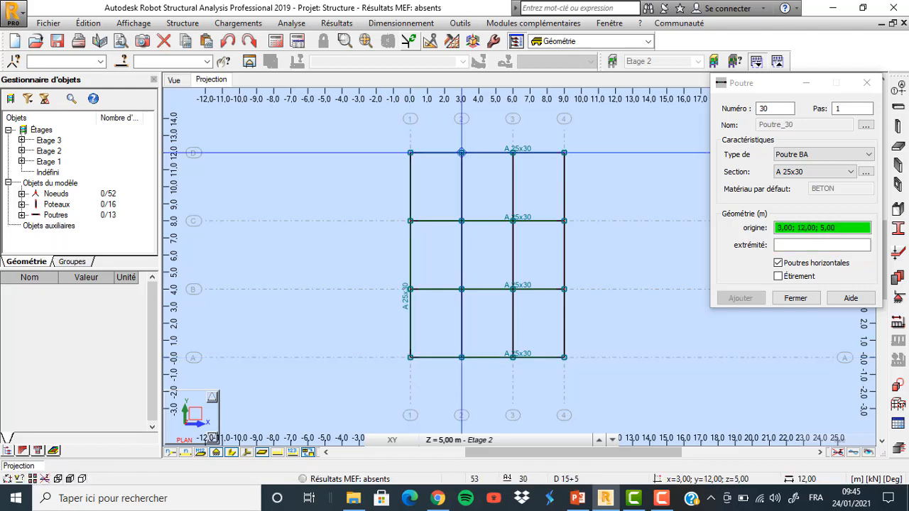
left_click(462, 153)
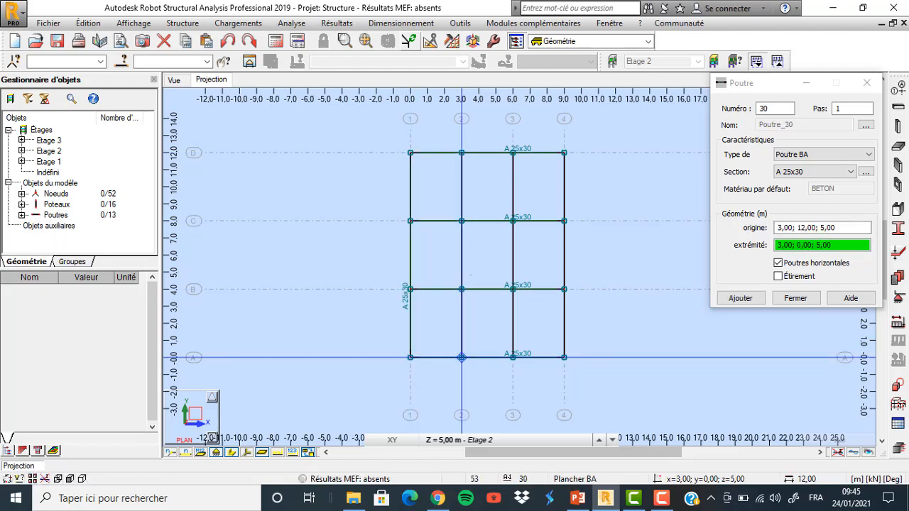
left_click(462, 358)
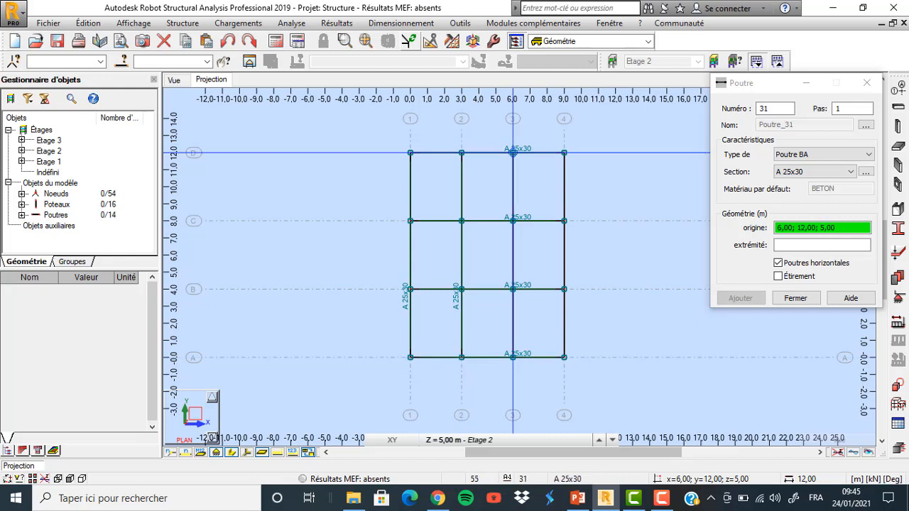
left_click(513, 153)
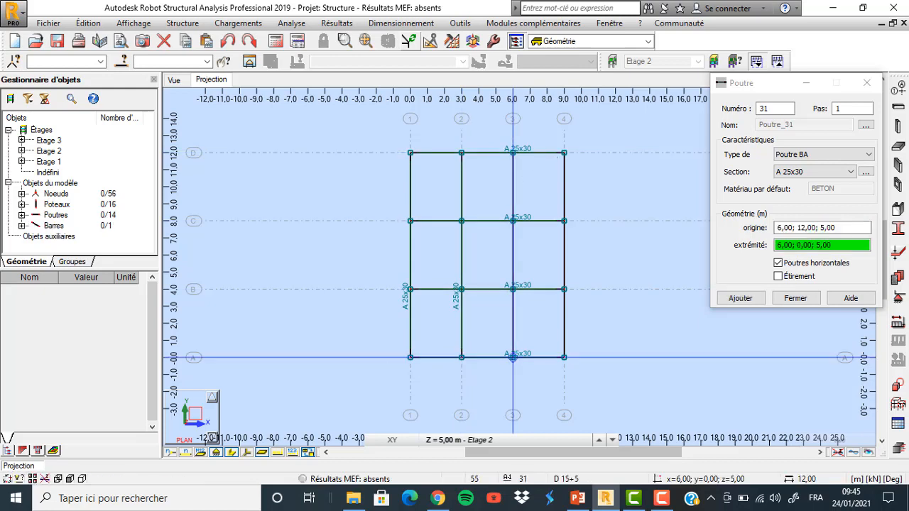
left_click(513, 357)
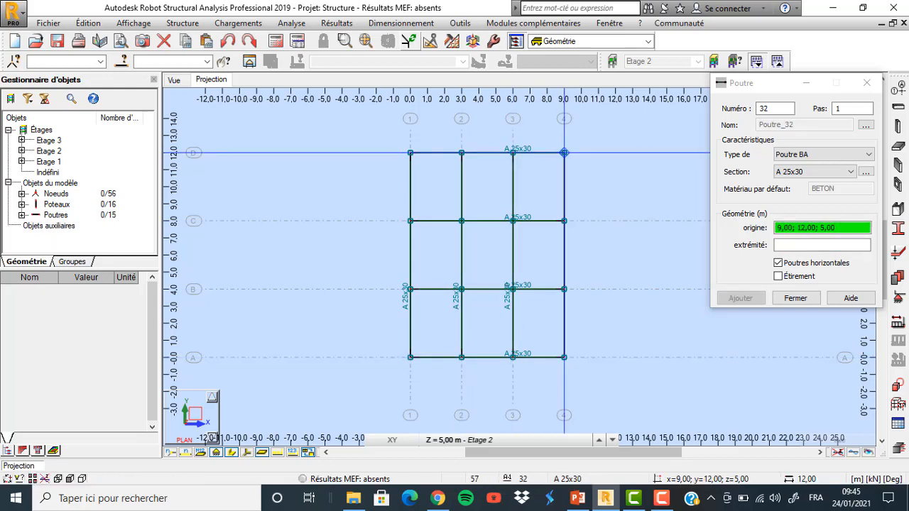
left_click(564, 153)
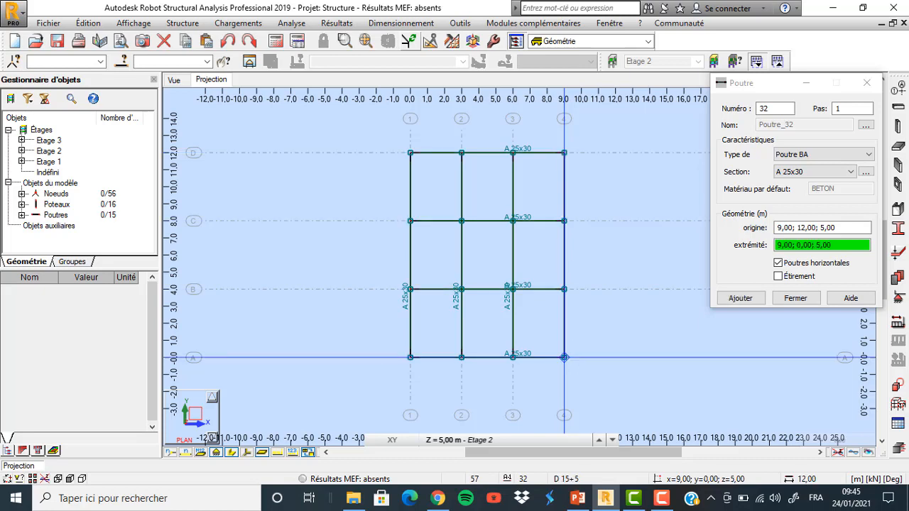
left_click(564, 357)
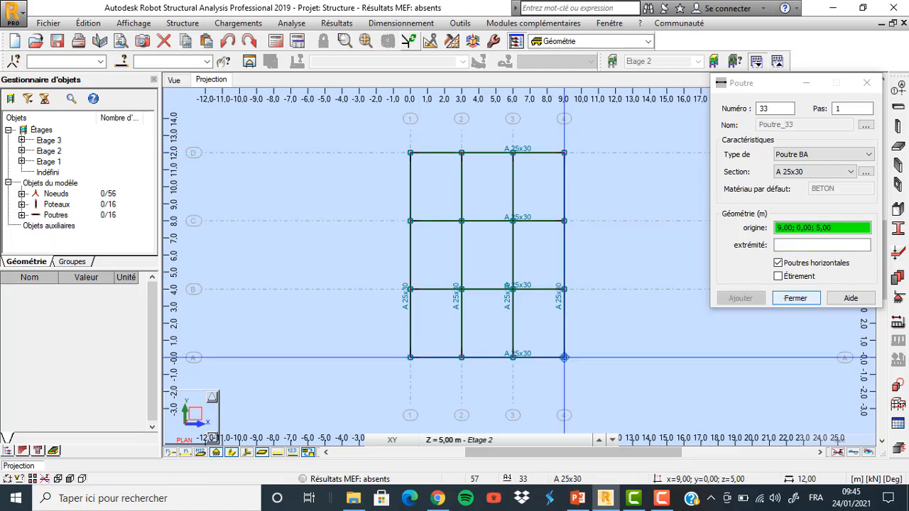
left_click(796, 298)
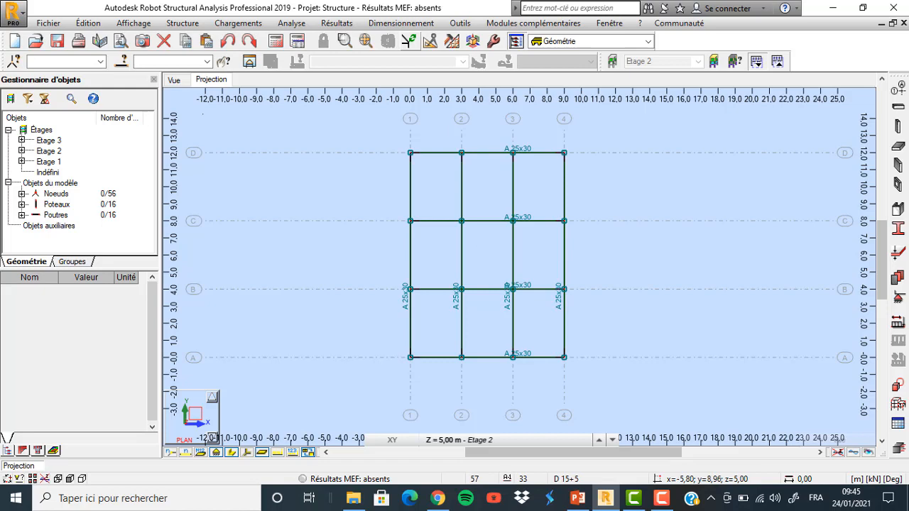
Step: Examine the beams at +1.00 and +5.00 in the 3D view with section shapes shown, orbiting round to the left side
left_click(174, 80)
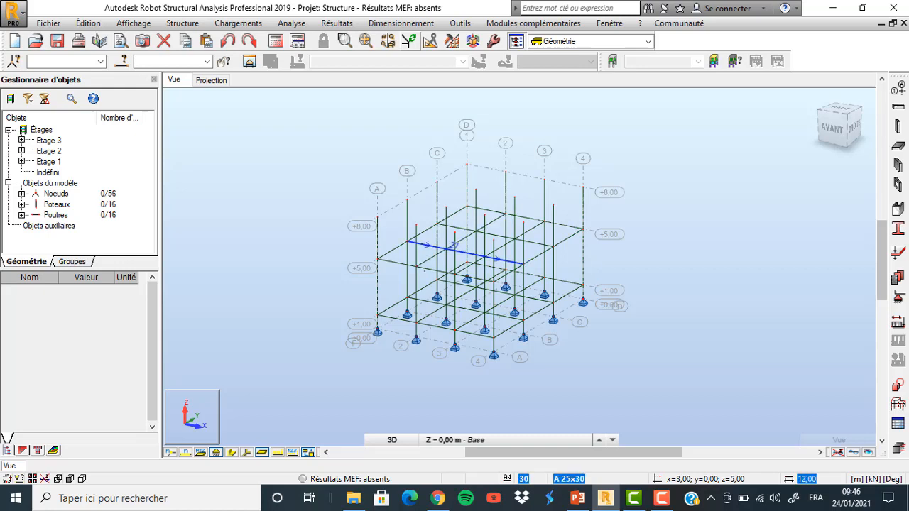
right_click(611, 232)
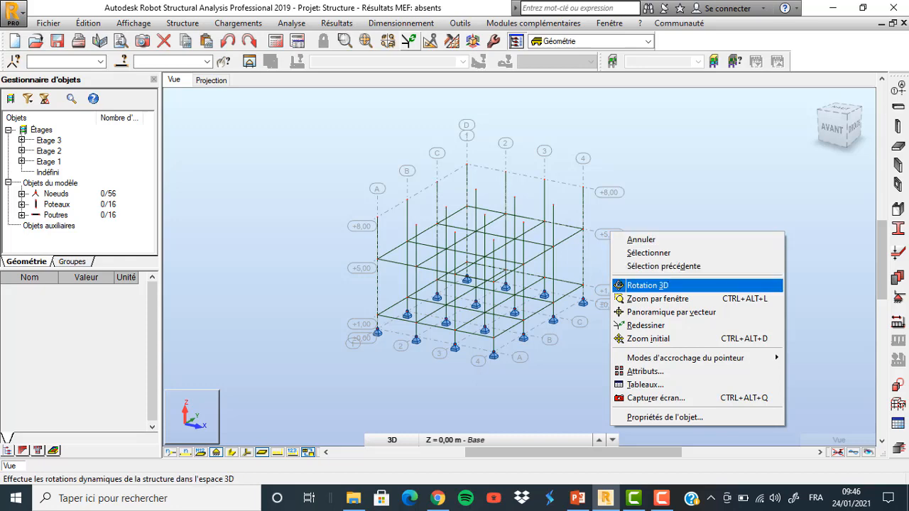
left_click(648, 286)
left_click_drag(565, 305, 511, 116)
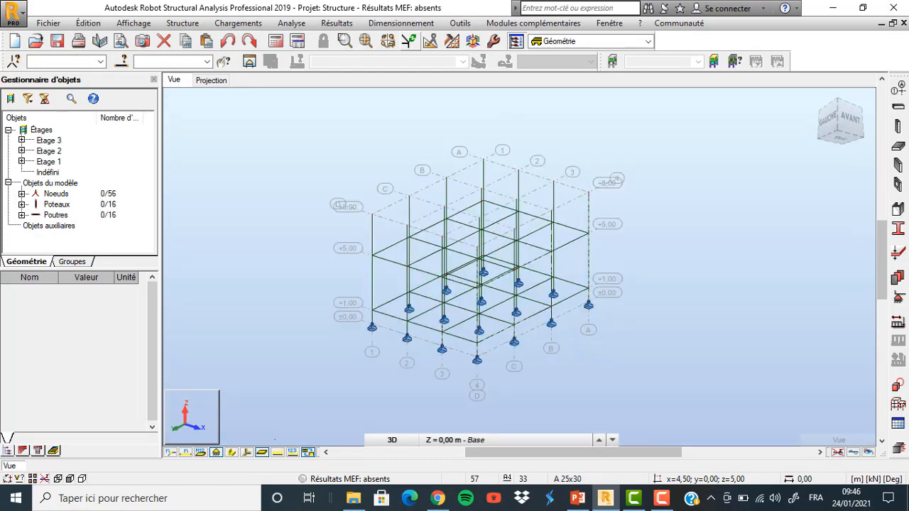
left_click(232, 452)
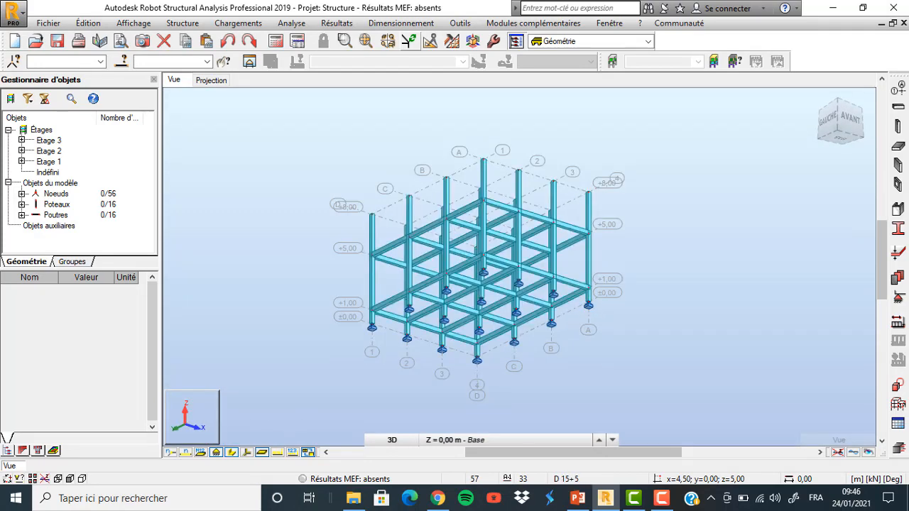
scroll(451, 281, "up", 3)
middle_click_drag(451, 281, 526, 342, "shift")
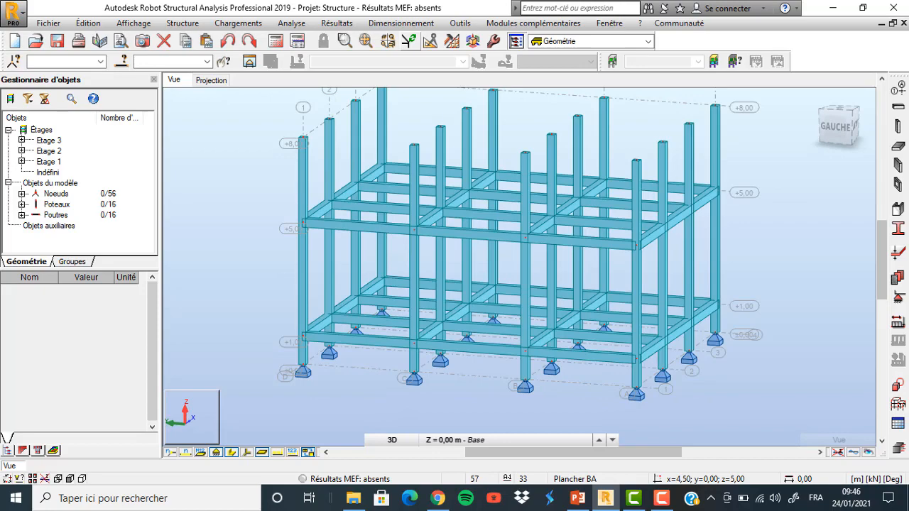
middle_click_drag(462, 284, 528, 311, "shift")
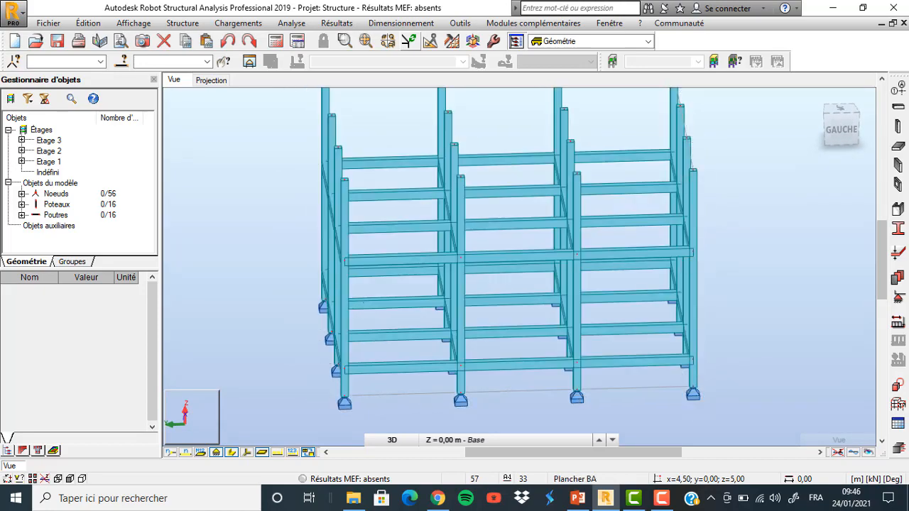
middle_click_drag(363, 302, 363, 287, "shift")
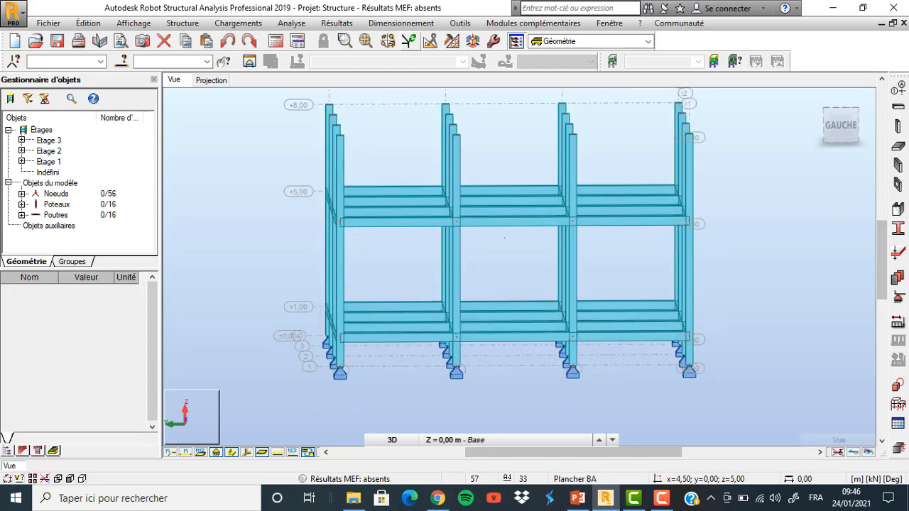
Step: Select the four beams at +5.00 that run along axes 1 to 4, and hide the section shapes
right_click(693, 214)
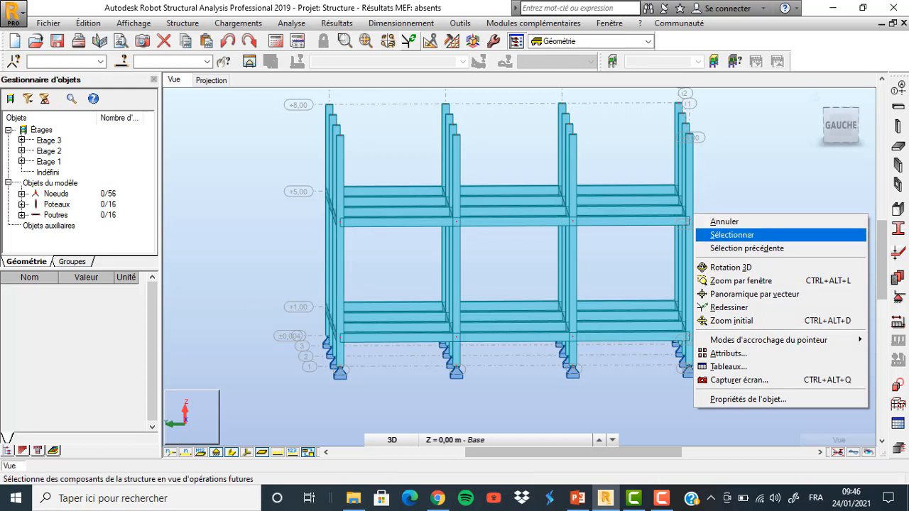
left_click(732, 235)
left_click_drag(618, 181, 614, 172)
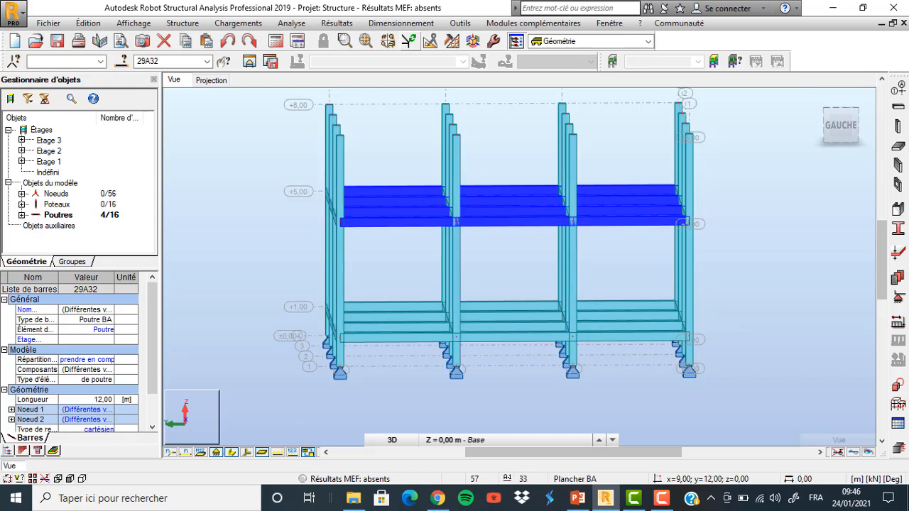
left_click(232, 453)
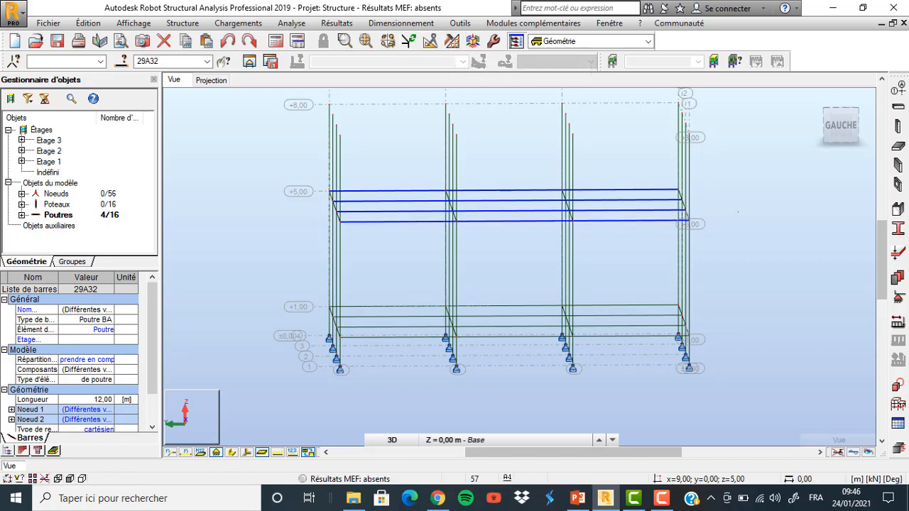
Step: Orbit to the front and add the four beams along axes A to D at +5.00 to the selection
right_click(646, 225)
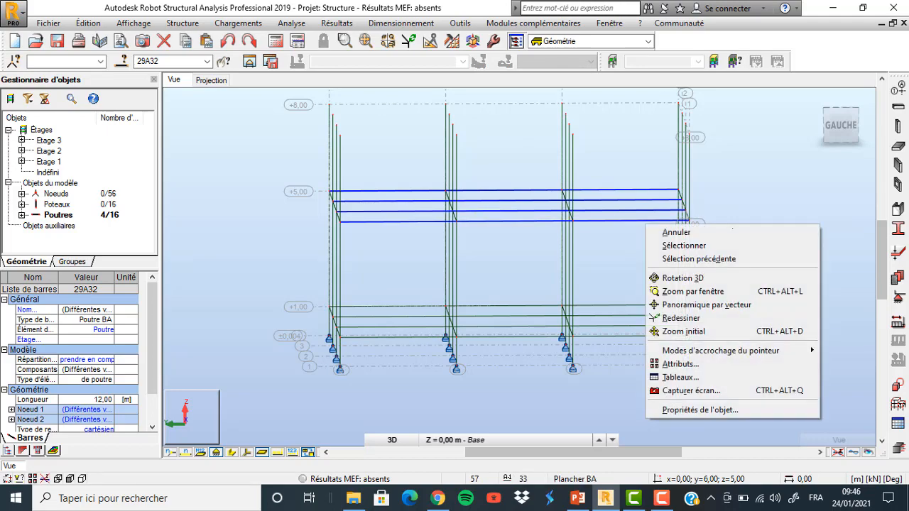
left_click(689, 279)
left_click_drag(696, 277, 651, 260)
right_click(704, 241)
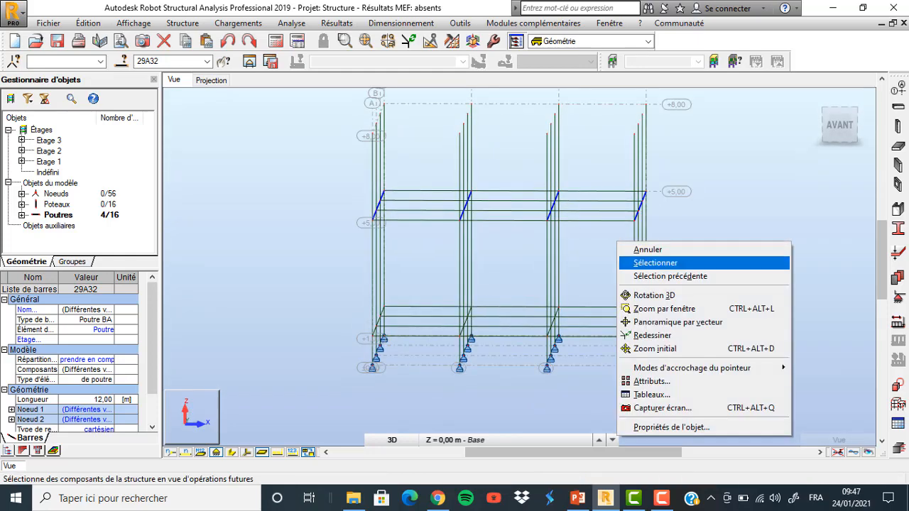
left_click(686, 260)
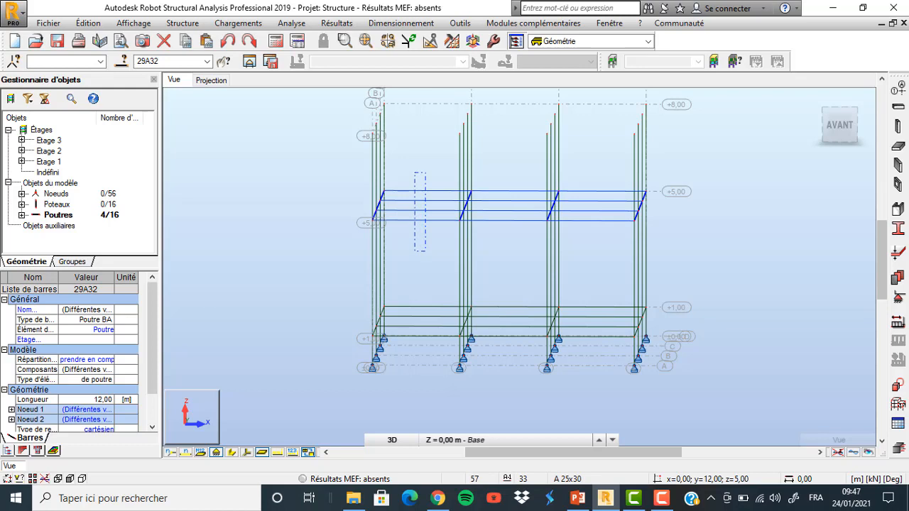
left_click(404, 230, "ctrl")
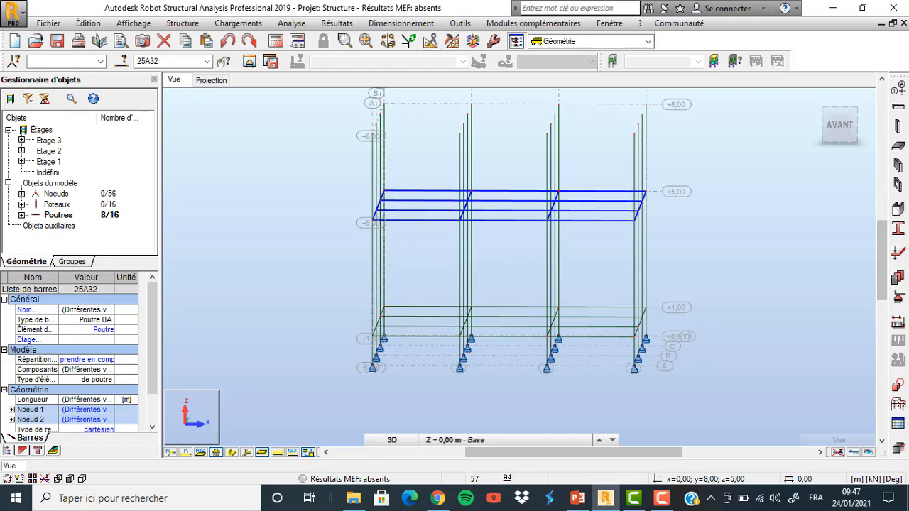
Step: Copy the eight selected beams from +5.00 up to +8.00 with translation vector 0,00; 0,00; 3,00, and close the editing tools
scroll(397, 131, "up", 3)
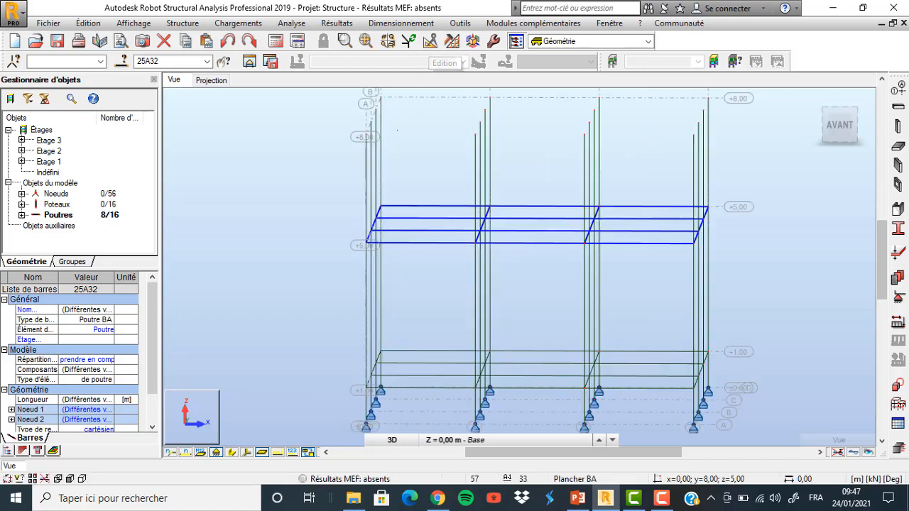
left_click(432, 41)
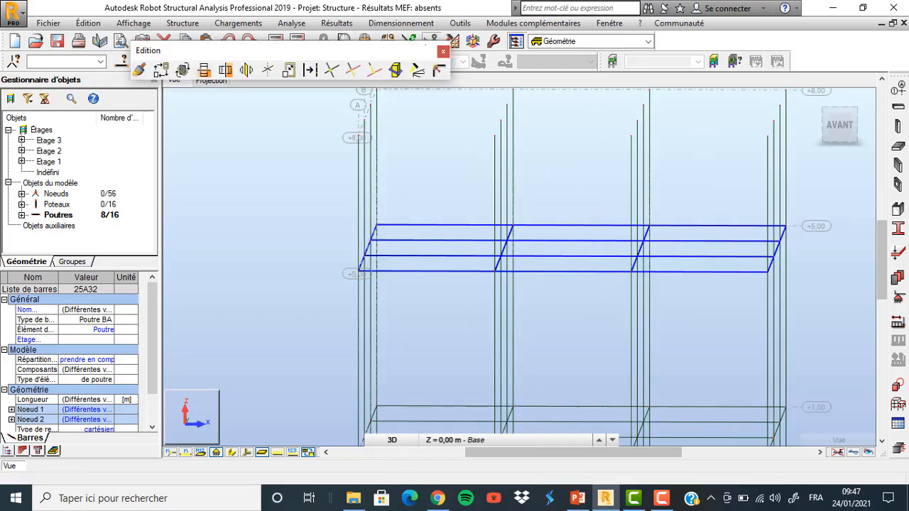
left_click(160, 70)
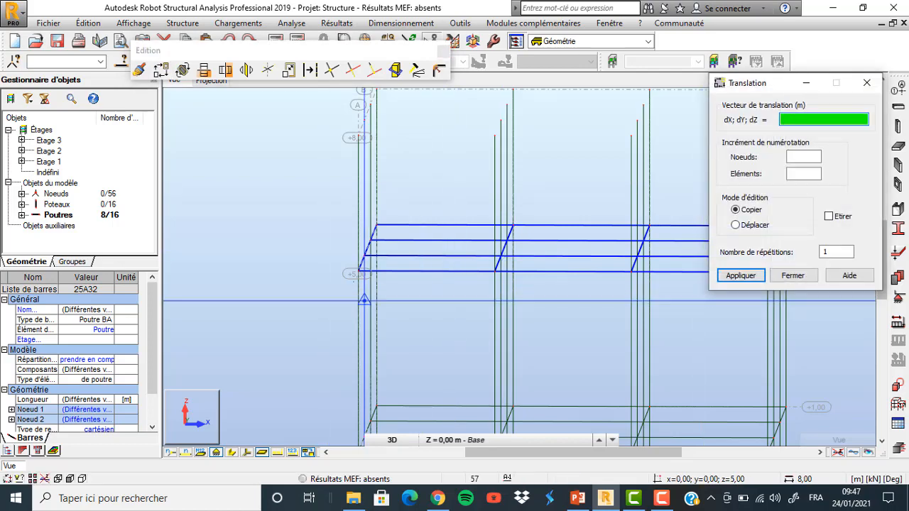
left_click(358, 271)
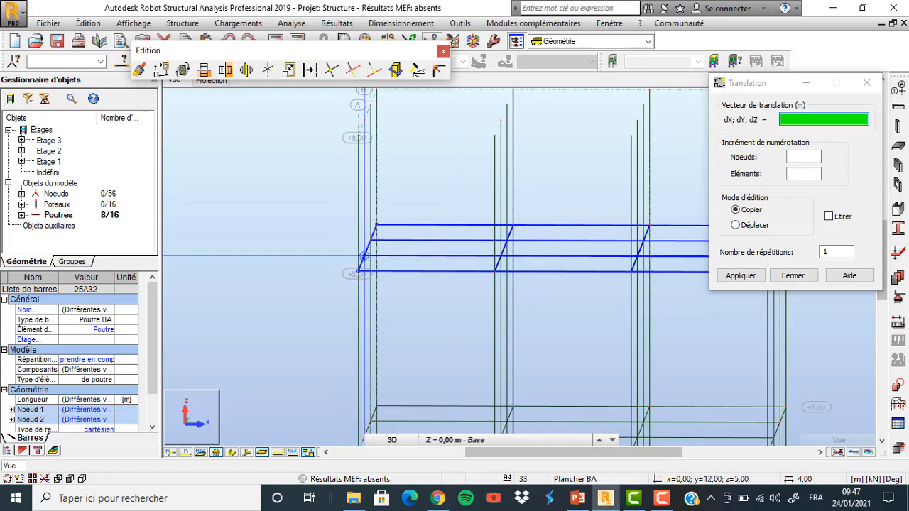
left_click(358, 136)
key("Return")
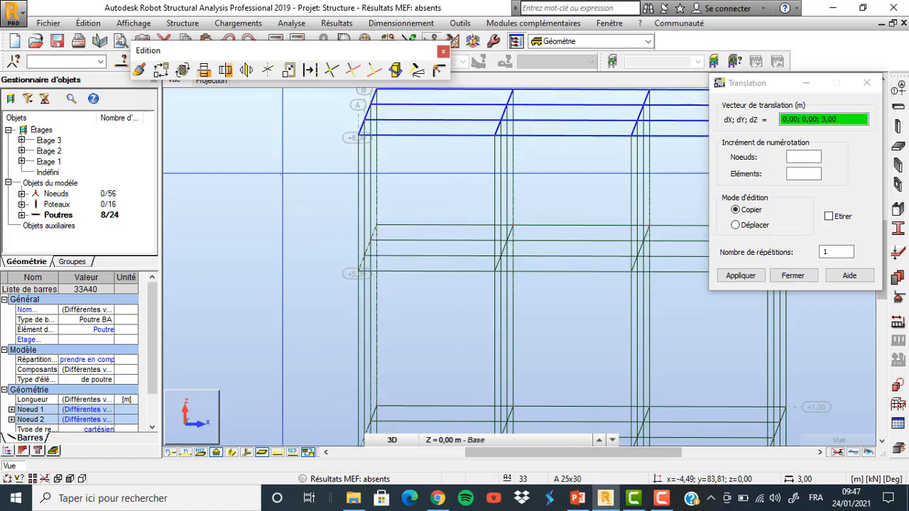
left_click(793, 276)
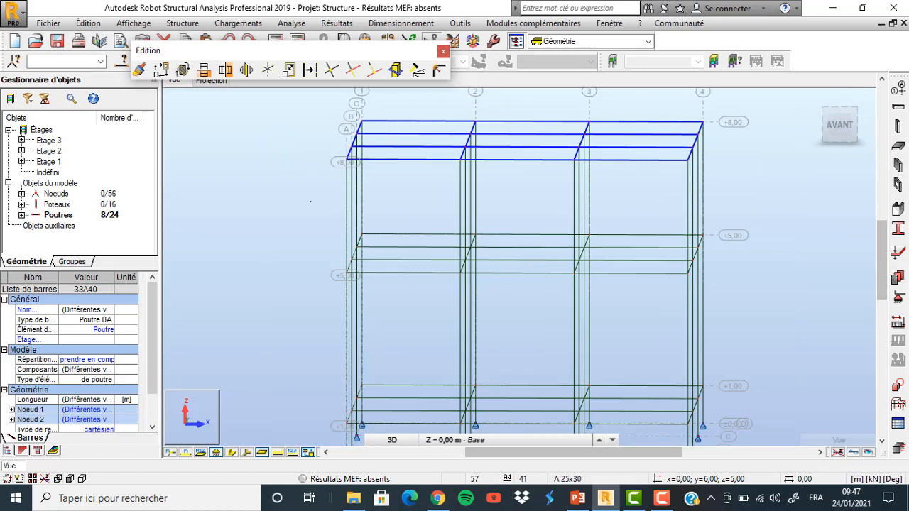
scroll(310, 201, "down", 2)
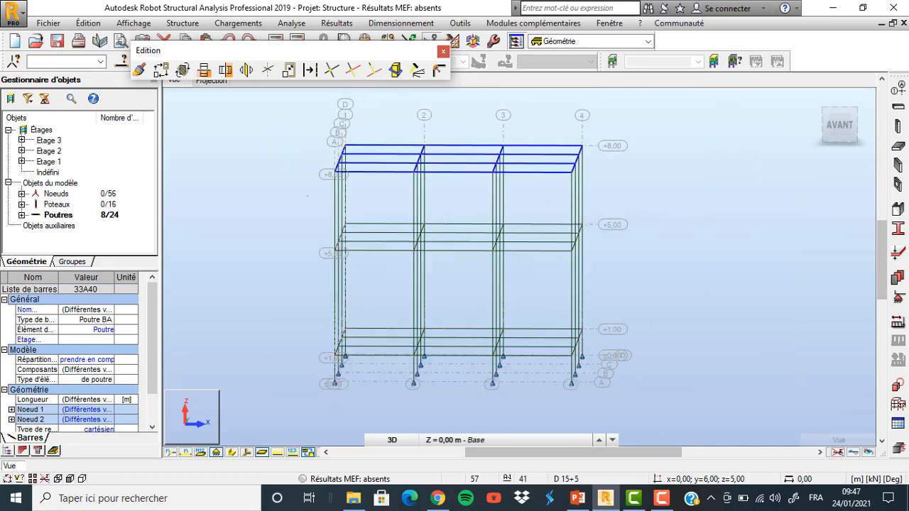
right_click(584, 239)
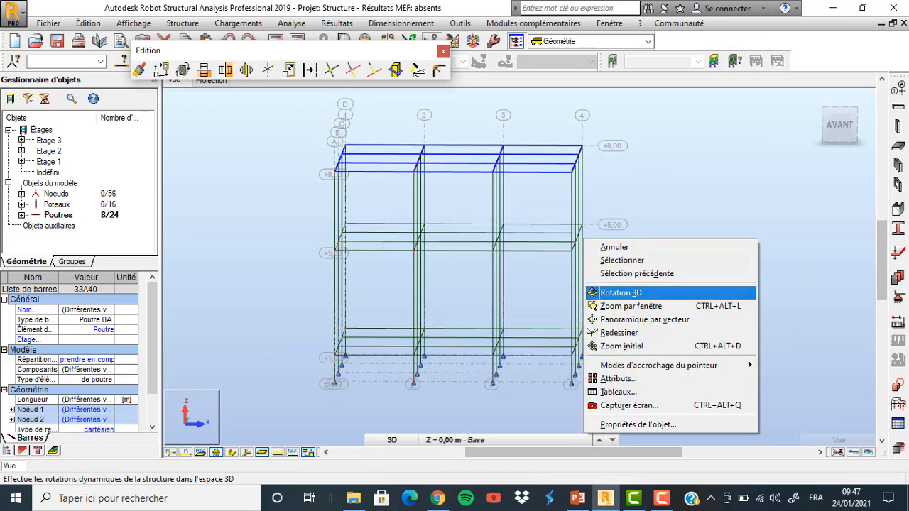
left_click(611, 292)
left_click_drag(552, 289, 572, 297)
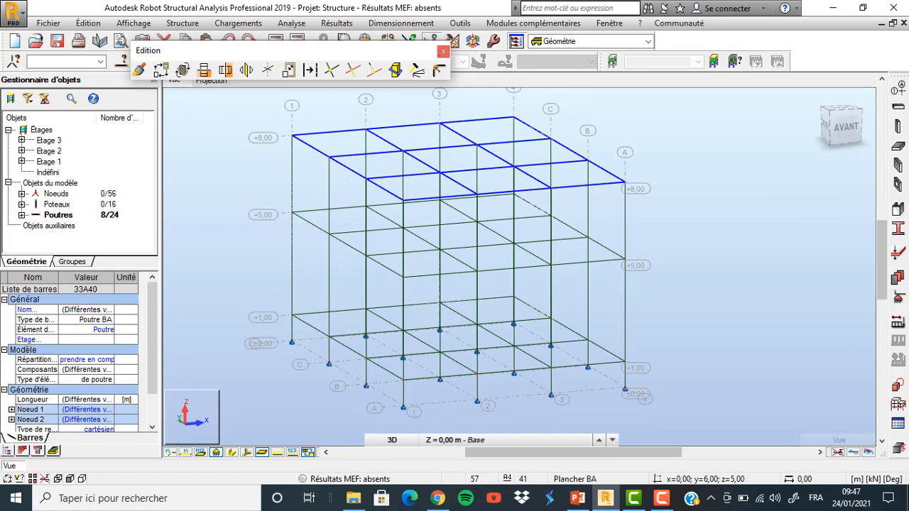
left_click(444, 52)
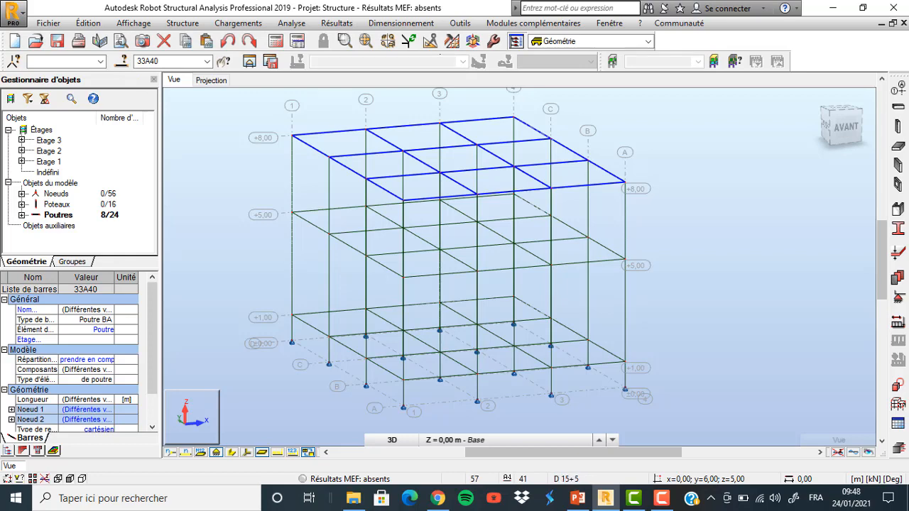
Step: Assign the Encastrement nodal support to all nodes at the column bases, and close the support definition
middle_click_drag(464, 329, 434, 311, "shift")
scroll(434, 397, "up", 1)
scroll(434, 397, "up", 5)
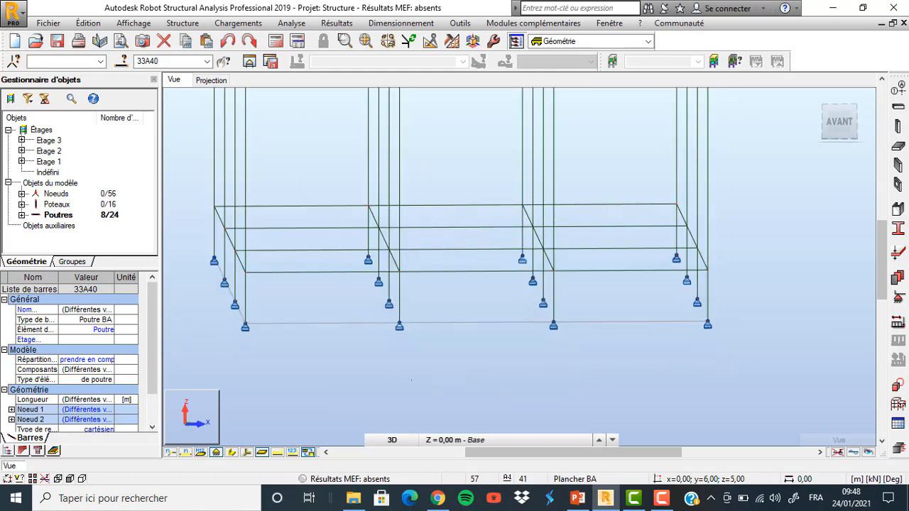
middle_click_drag(417, 387, 427, 351, "shift")
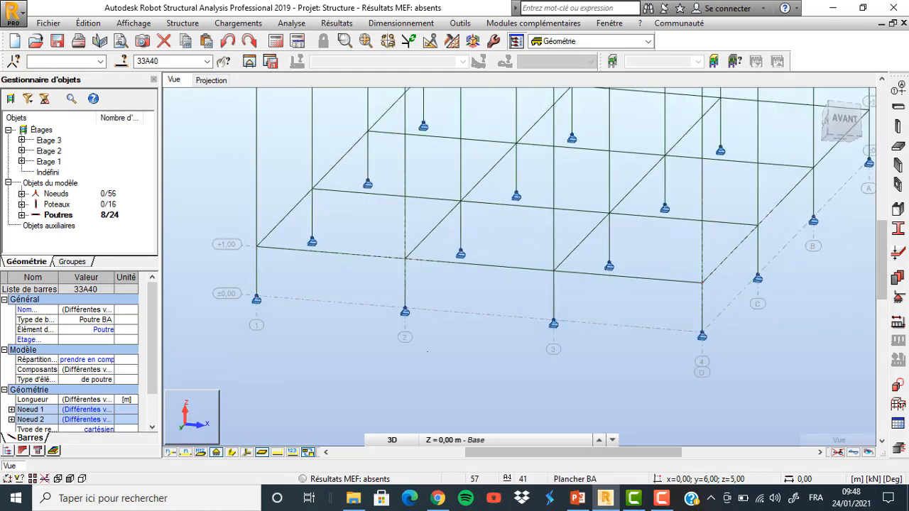
middle_click_drag(461, 293, 397, 300, "shift")
scroll(384, 274, "down", 3)
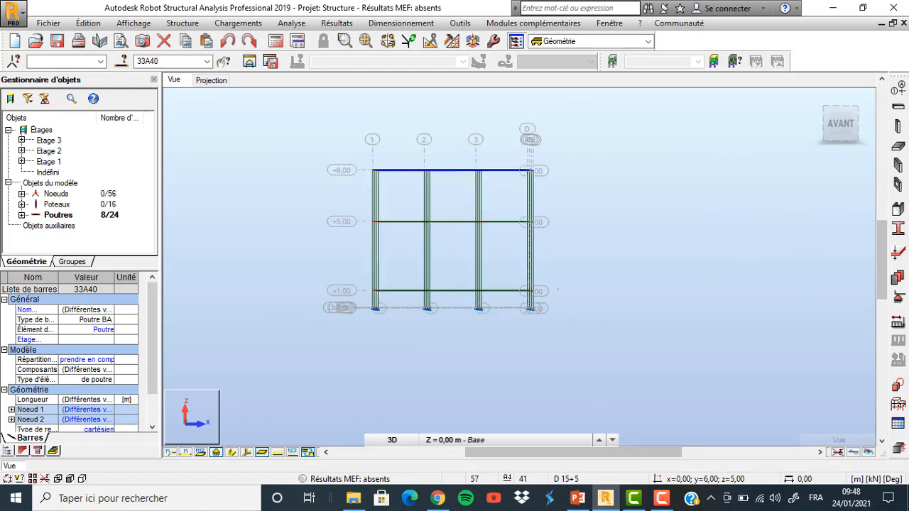
scroll(559, 289, "up", 5)
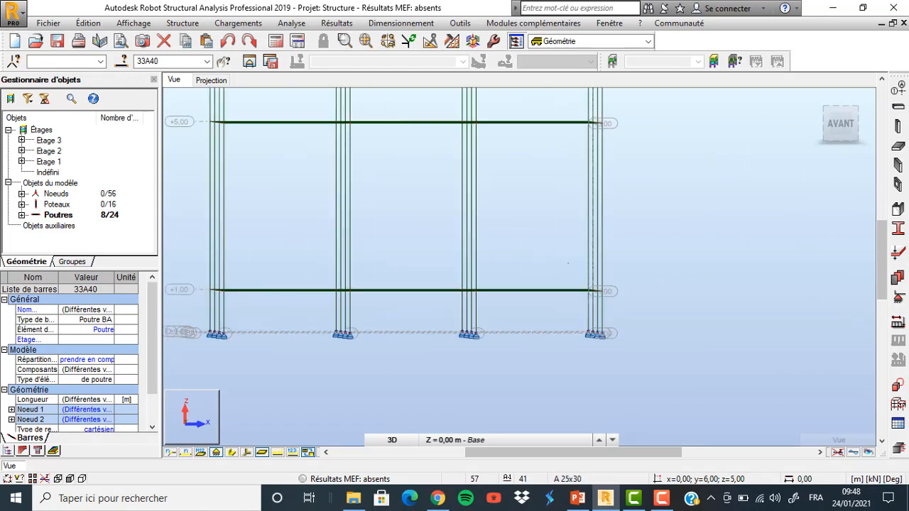
right_click(625, 281)
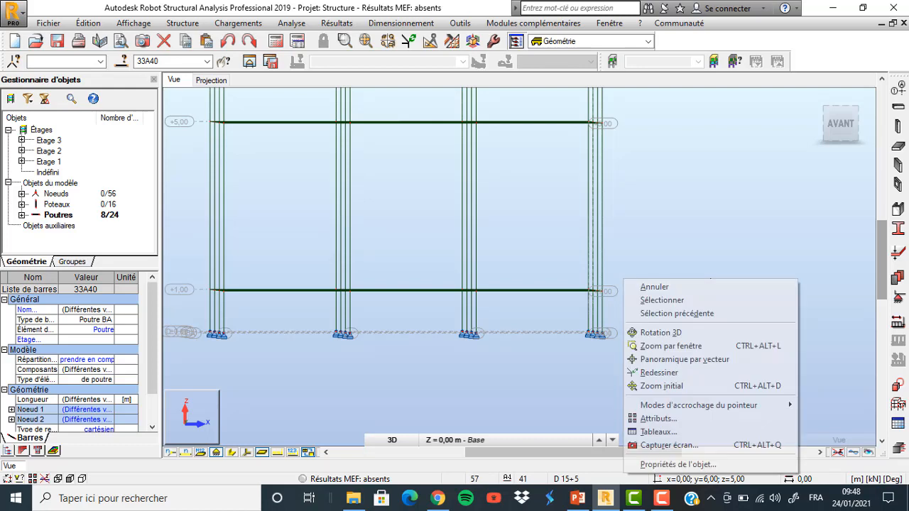
left_click(660, 300)
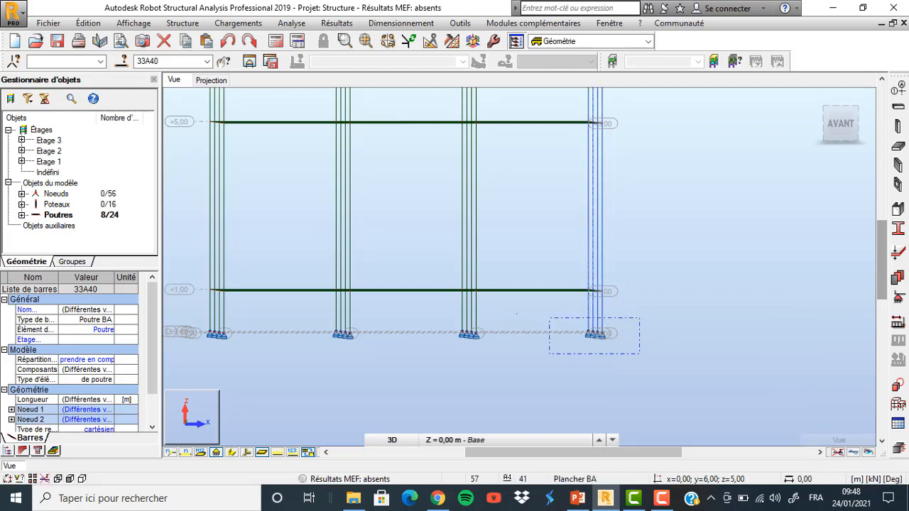
left_click_drag(549, 318, 193, 328)
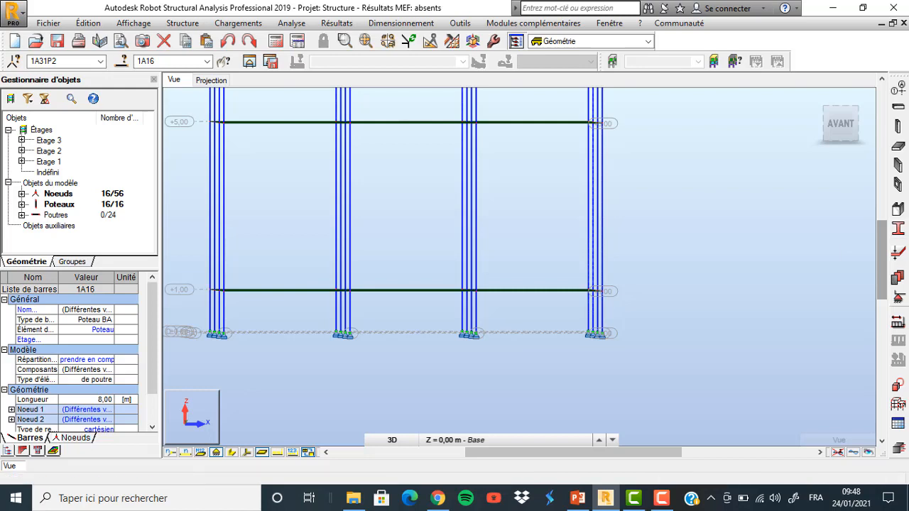
left_click(898, 299)
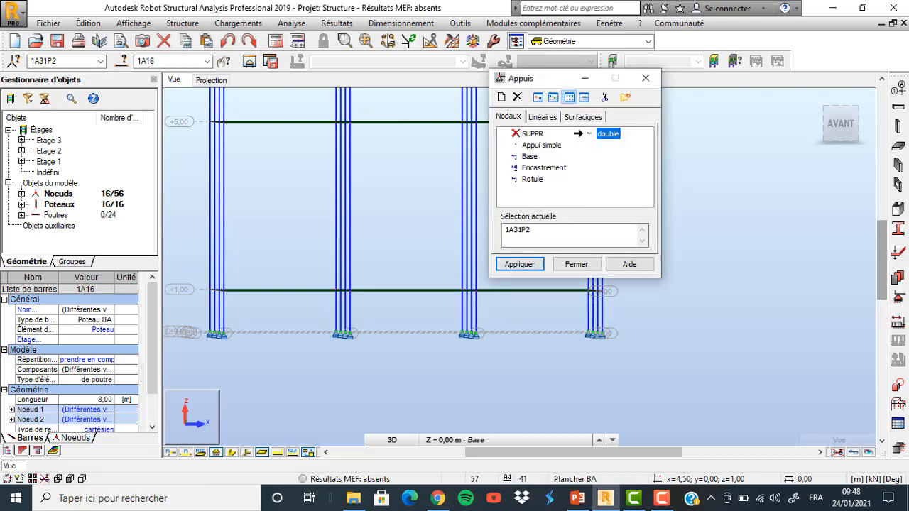
left_click(544, 168)
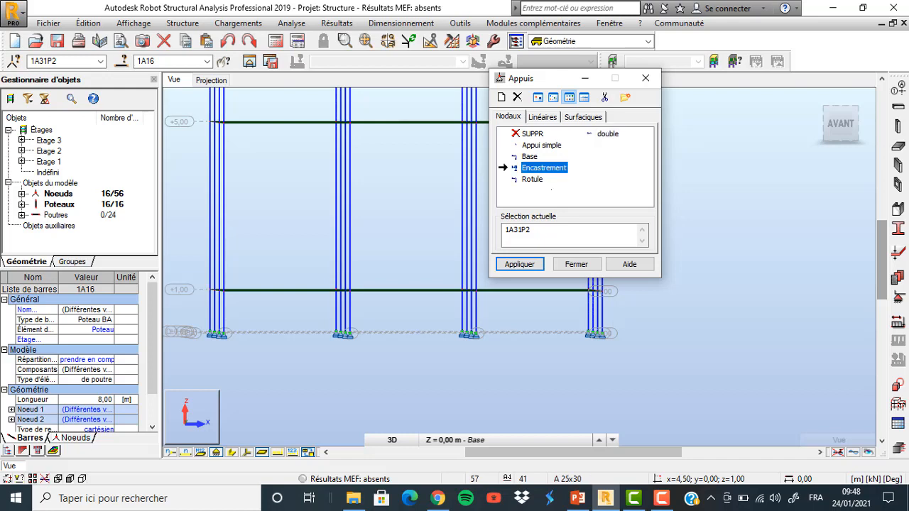
left_click(520, 264)
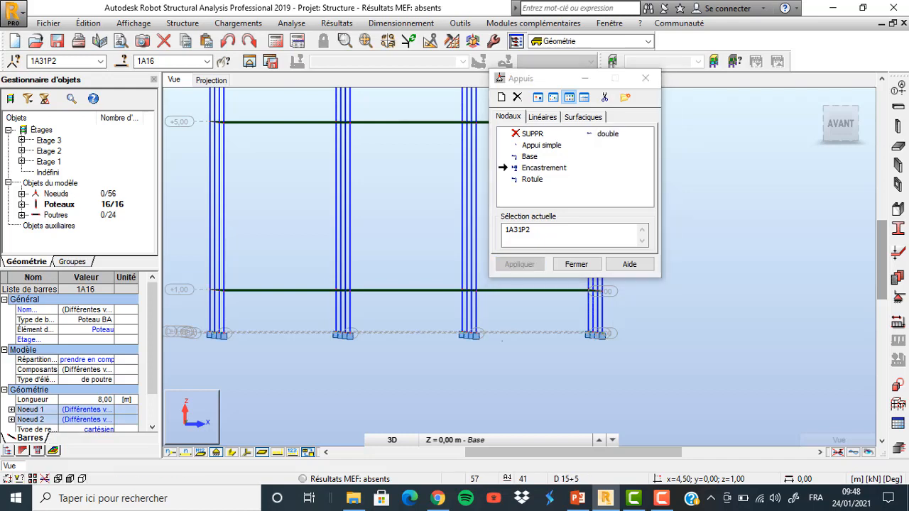
left_click(577, 264)
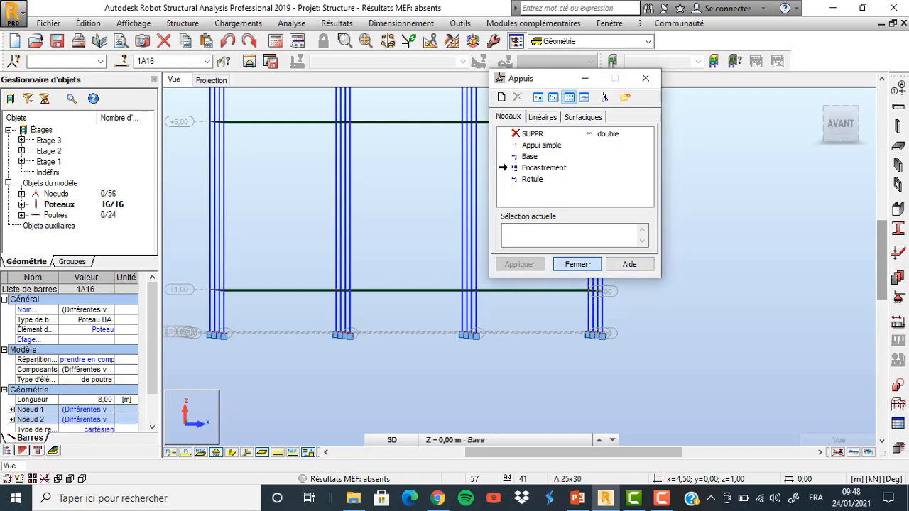
Step: Examine the structure in 3D and in the Etage 2 plan at 5,00 m, selecting the beam along axis D
scroll(699, 240, "down", 4)
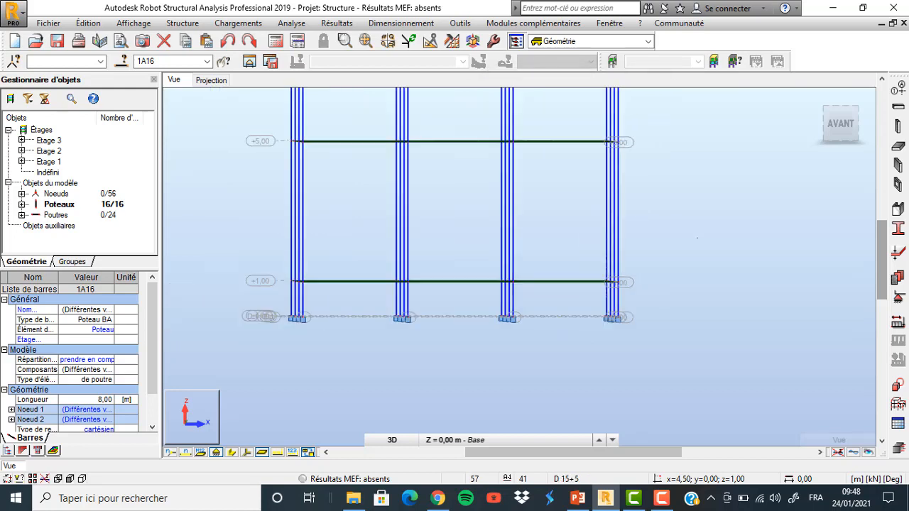
right_click(700, 252)
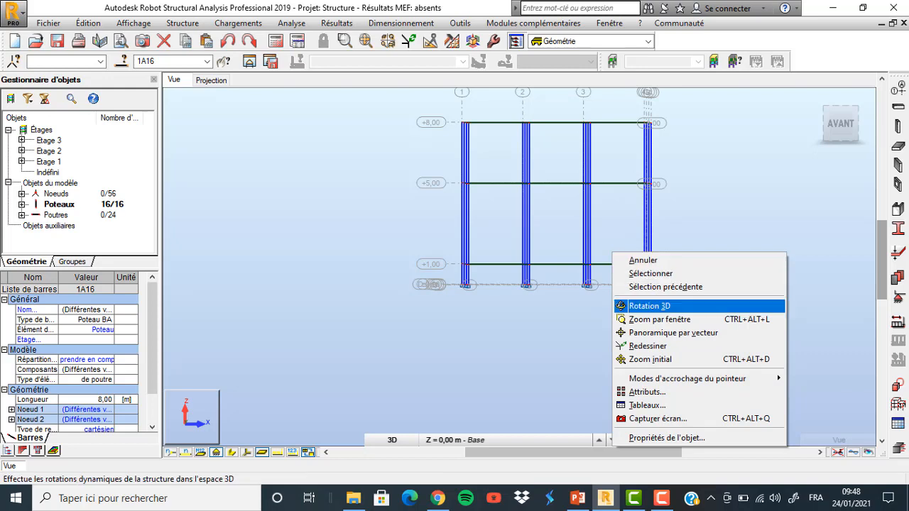
left_click(649, 305)
left_click_drag(649, 306, 545, 341)
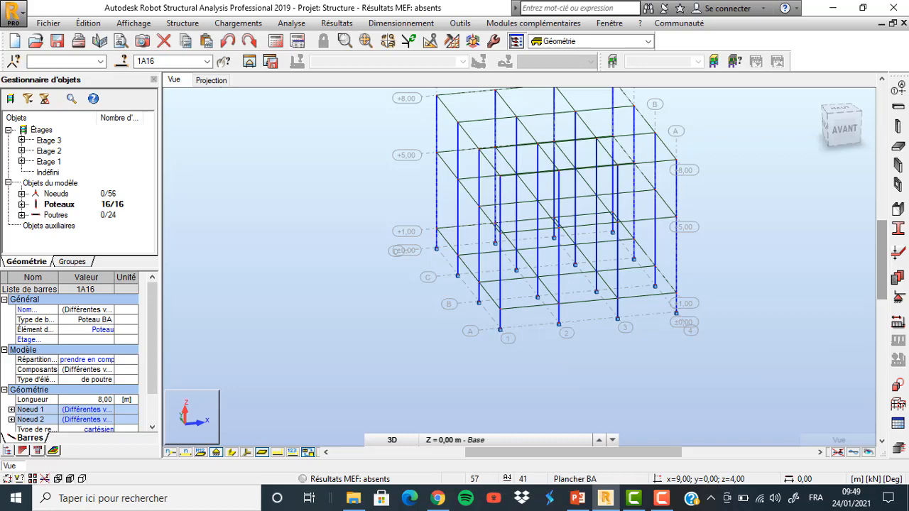
left_click(211, 80)
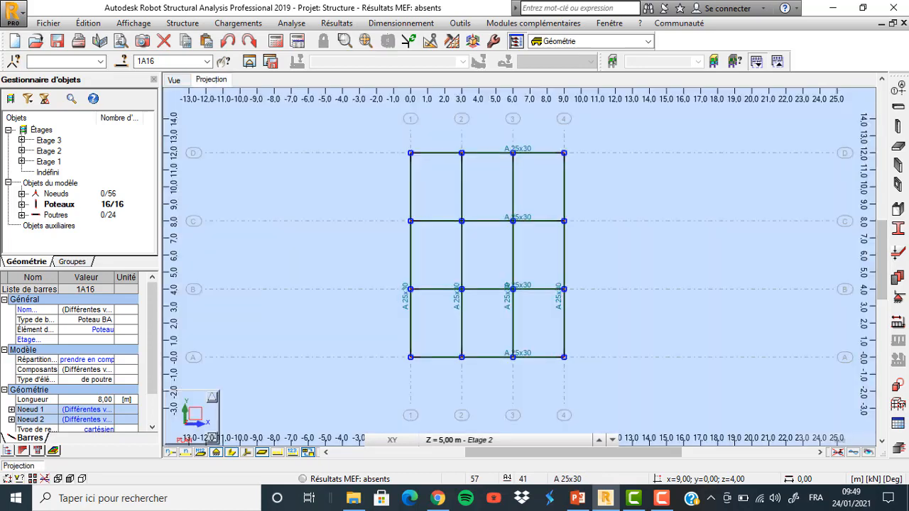
left_click(467, 440)
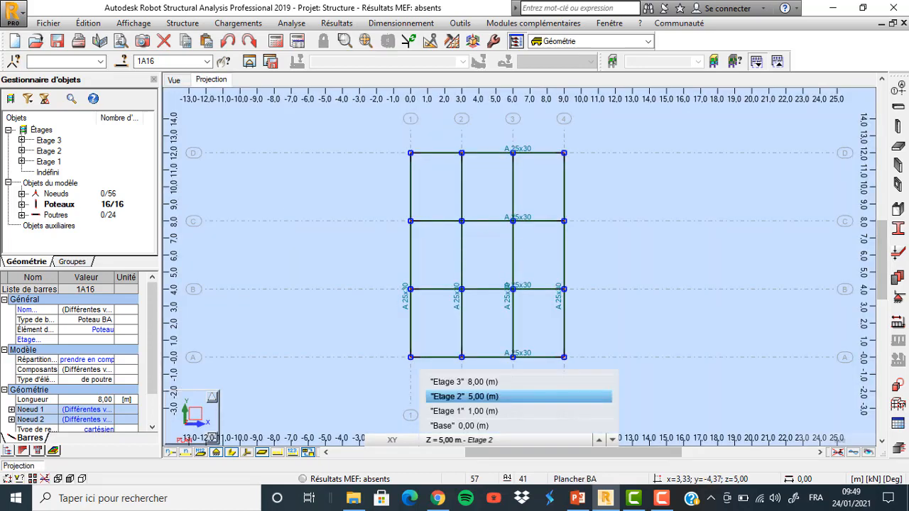
left_click(466, 397)
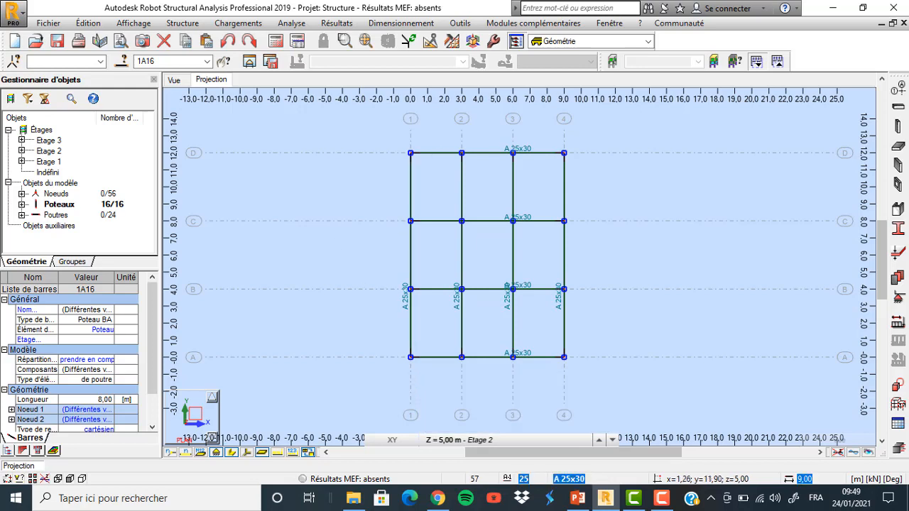
left_click(542, 158)
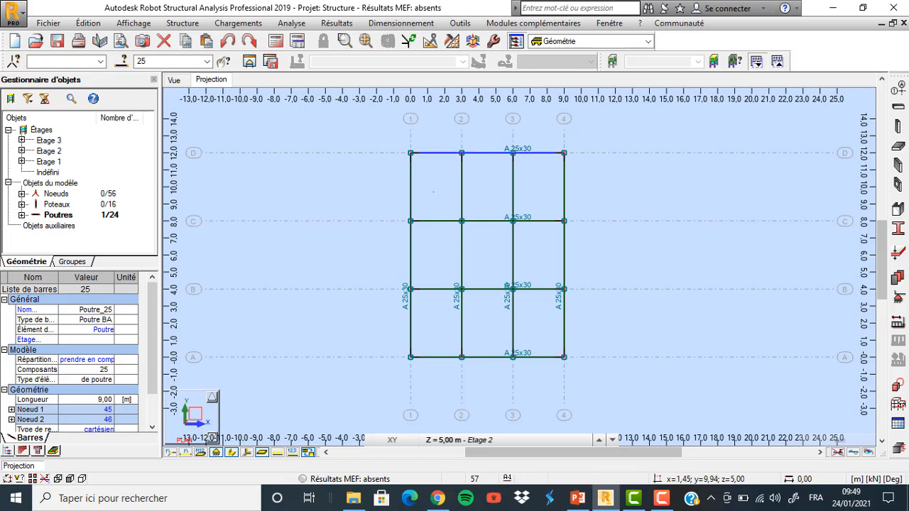
Step: Examine in 3D the extent of the column at axes A and 1 and of the +8.00 beam along axis A
left_click(182, 81)
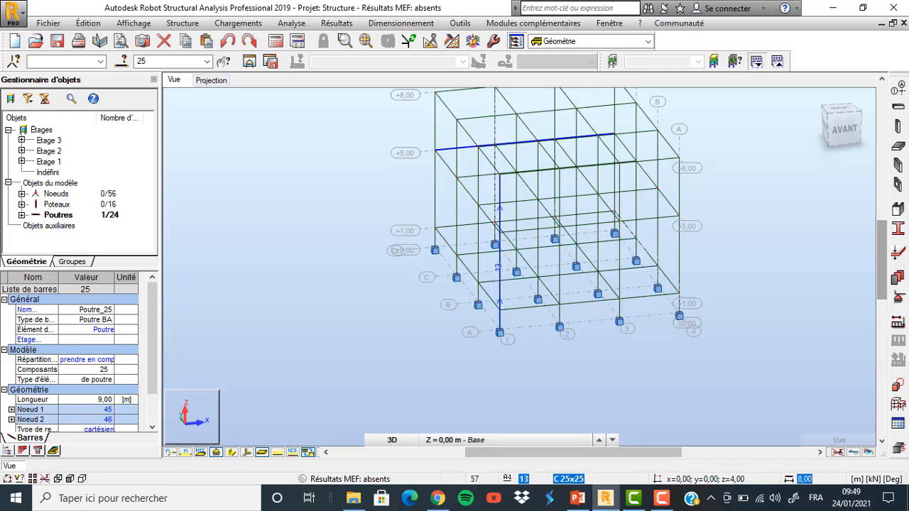
left_click(500, 252)
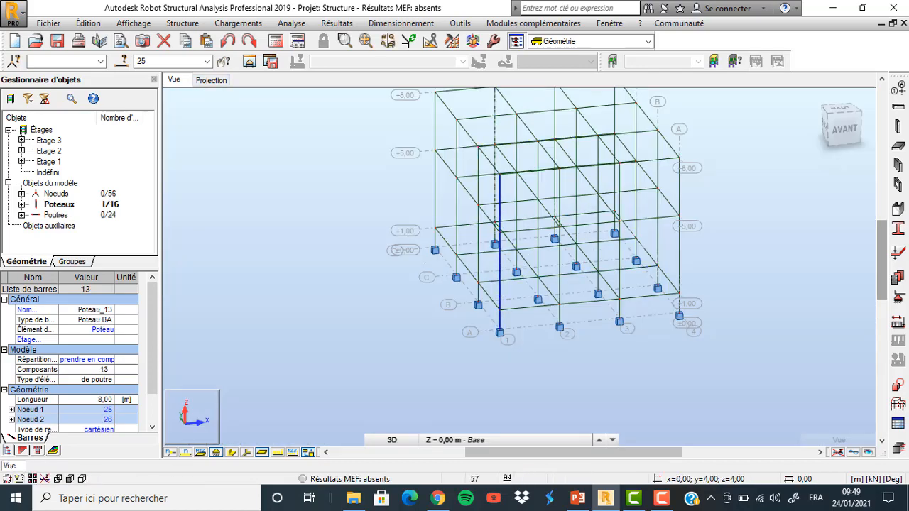
scroll(560, 256, "up", 2)
scroll(377, 260, "down", 2)
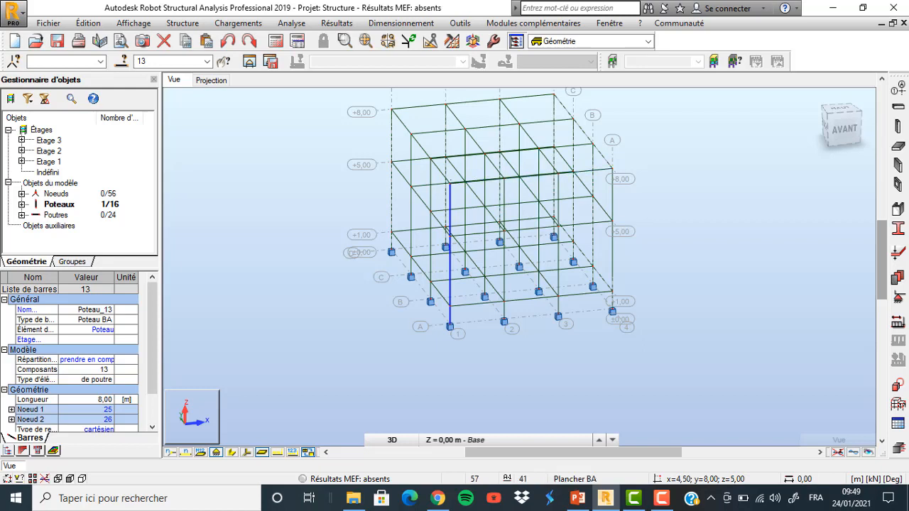
left_click(531, 176)
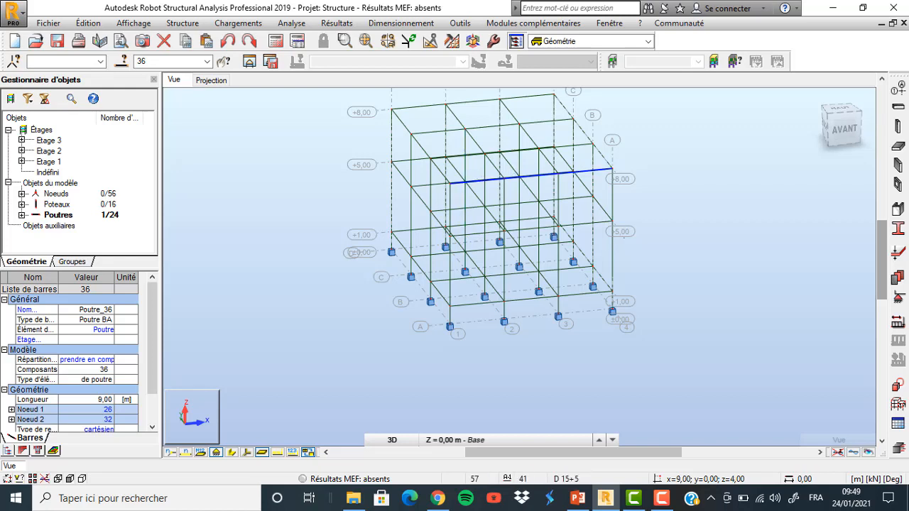
scroll(618, 245, "down", 2)
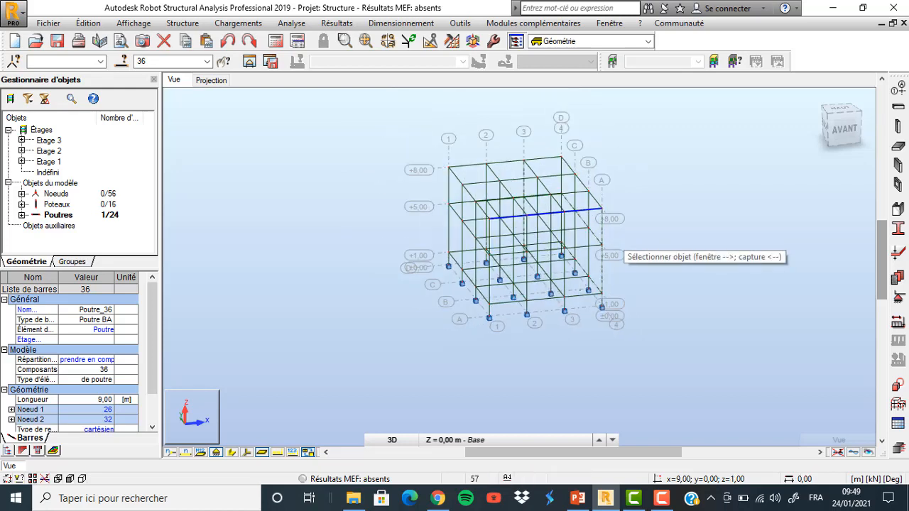
Step: Intersect all the bars of the structure with one another, and clear the selection
left_click_drag(668, 355, 427, 137)
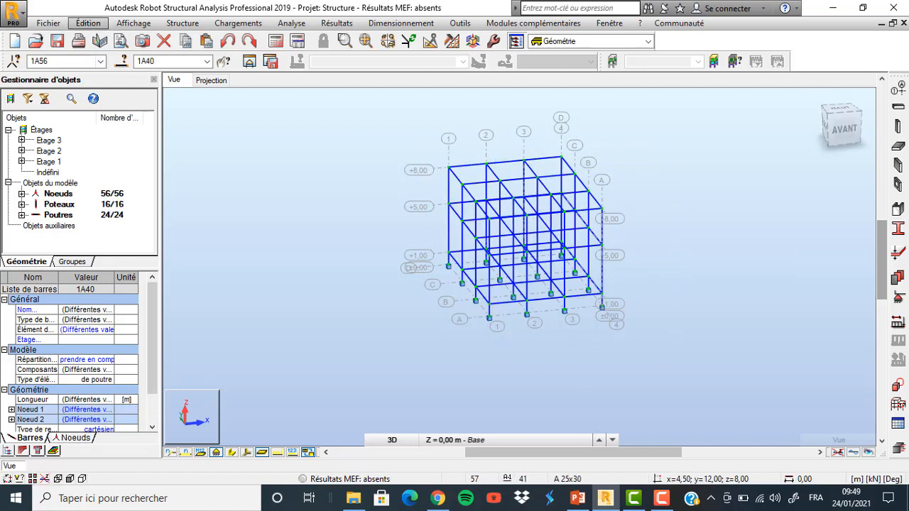
left_click(88, 22)
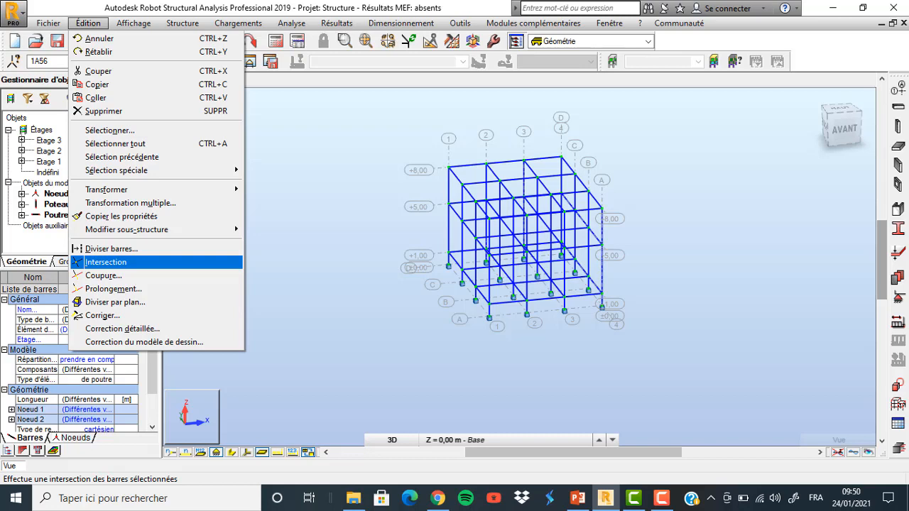
left_click(106, 262)
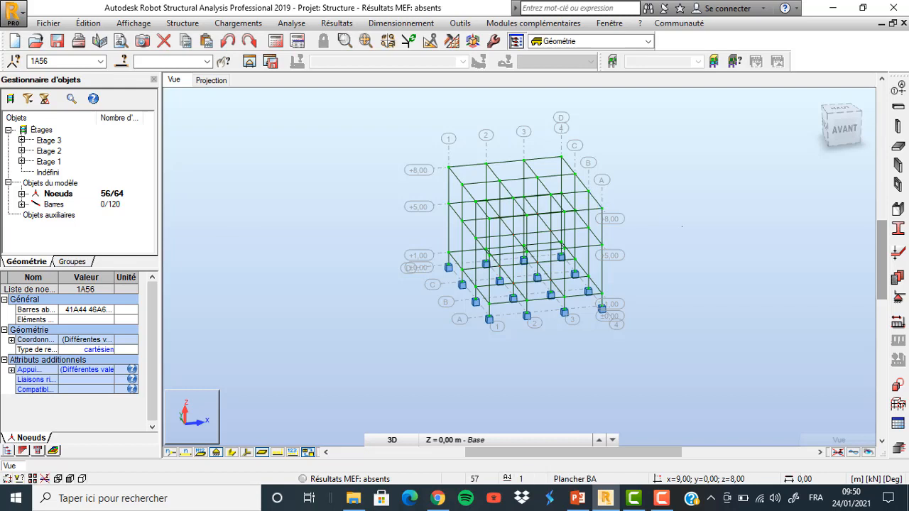
left_click(682, 227)
scroll(469, 190, "up", 2)
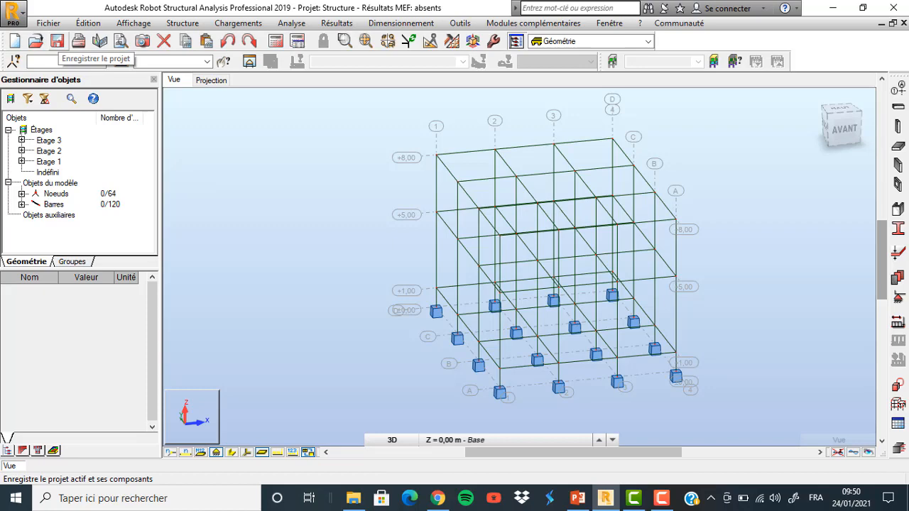
Step: Save the project as "Formation Robot Structural Analysis Professional PARTIE 2", copying the name from the last slide of the PowerPoint presentation FORMATION ROBOT
left_click(57, 41)
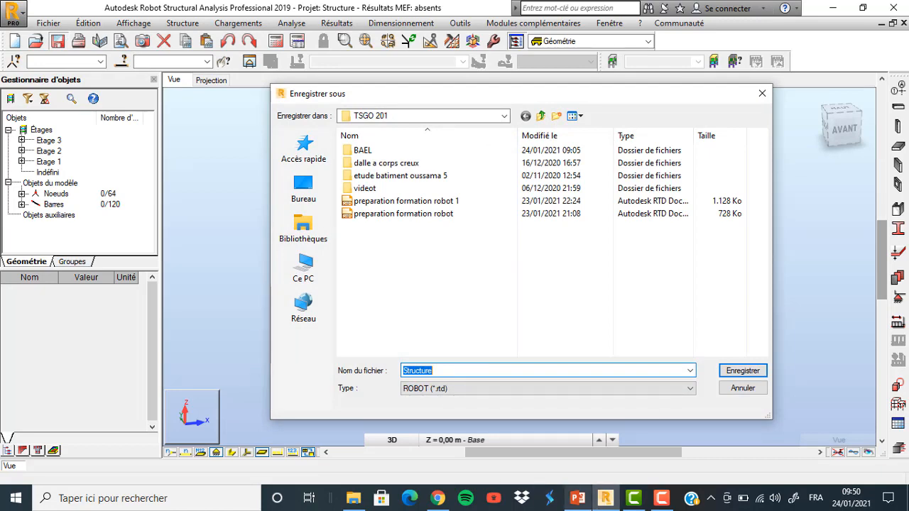
left_click(578, 498)
scroll(394, 290, "down", 8)
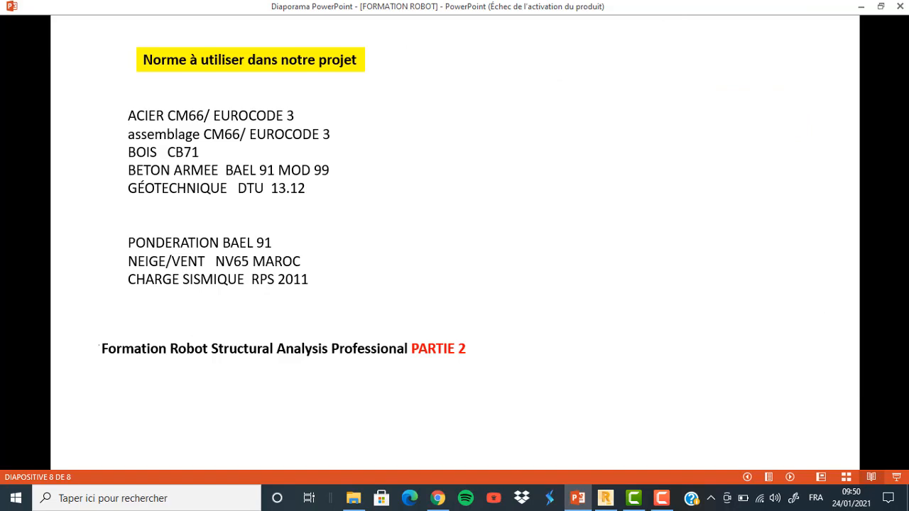
scroll(394, 289, "down", 7)
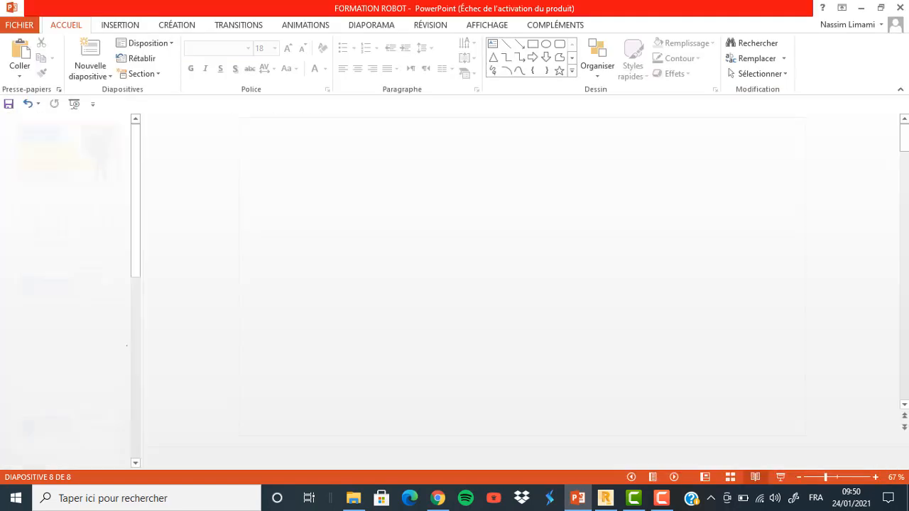
scroll(522, 280, "down", 1)
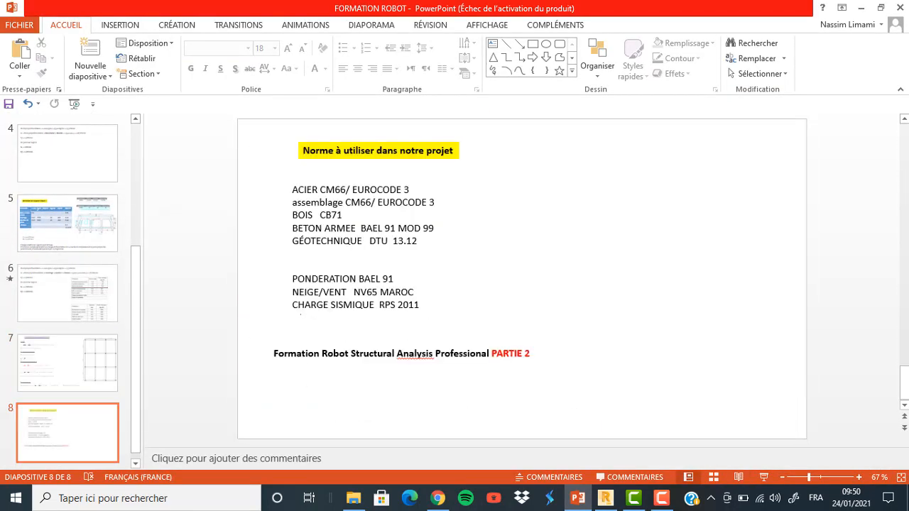
left_click_drag(274, 354, 531, 354)
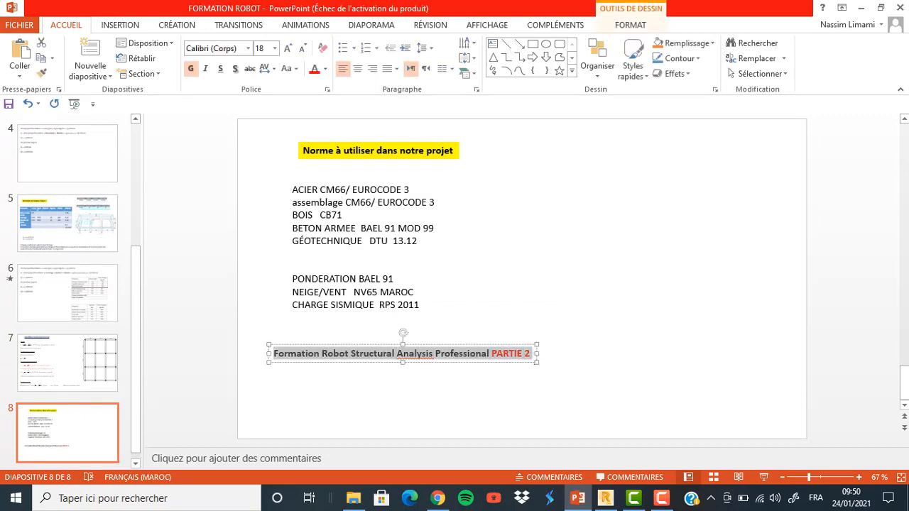
key("ctrl+c")
key("alt+Tab")
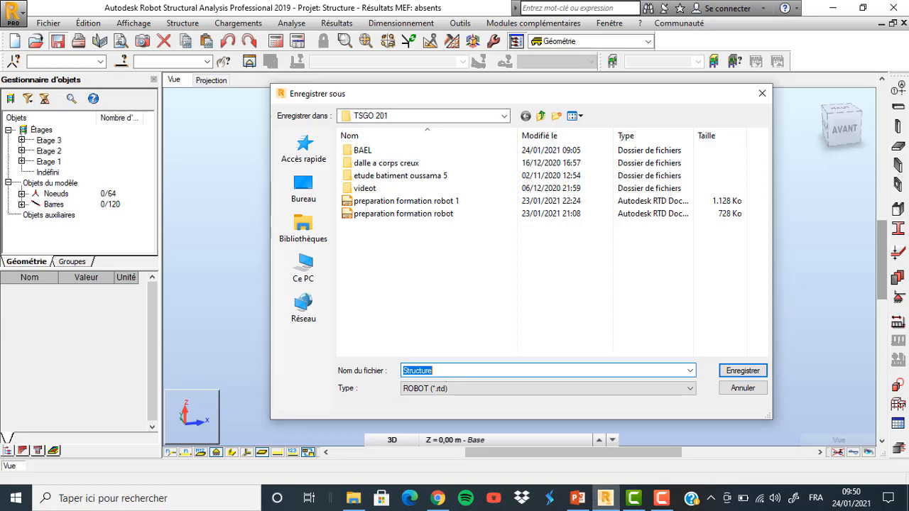
key("ctrl+v")
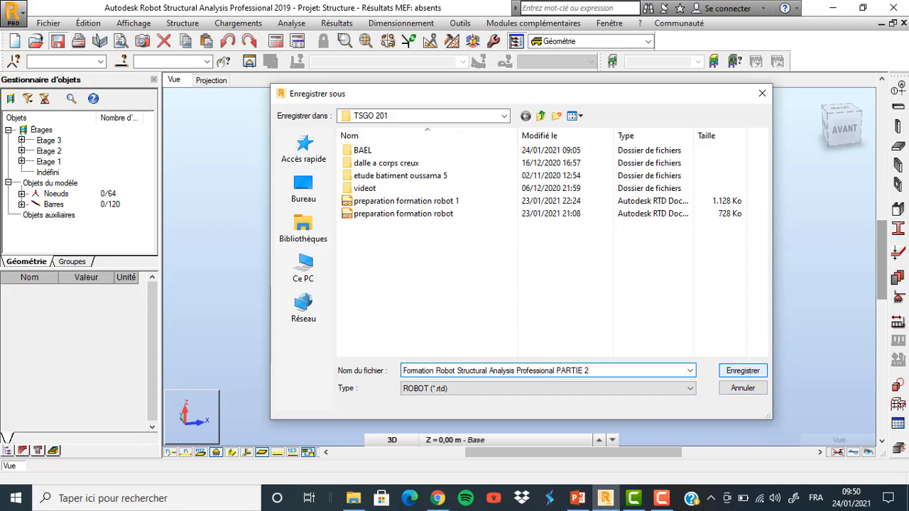
key("Return")
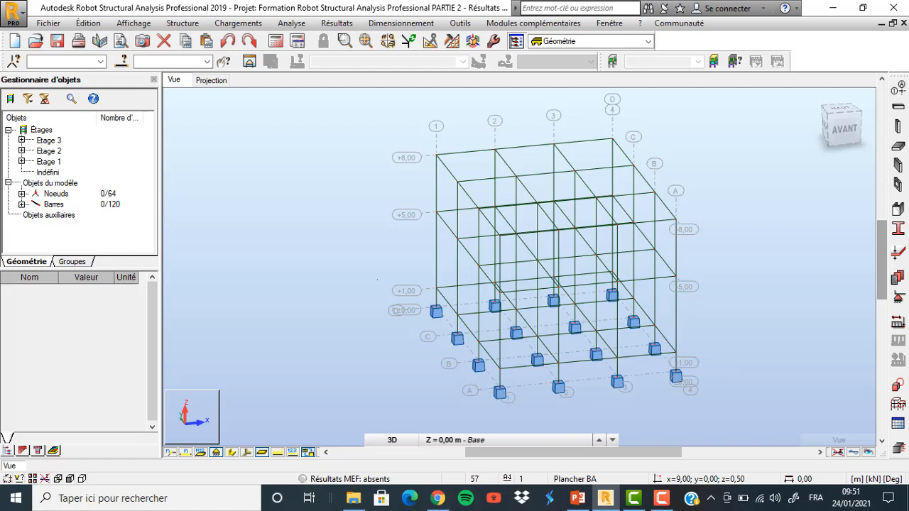
Step: Display the plan projection at storey Etage 2, level 5,00 m
left_click(212, 80)
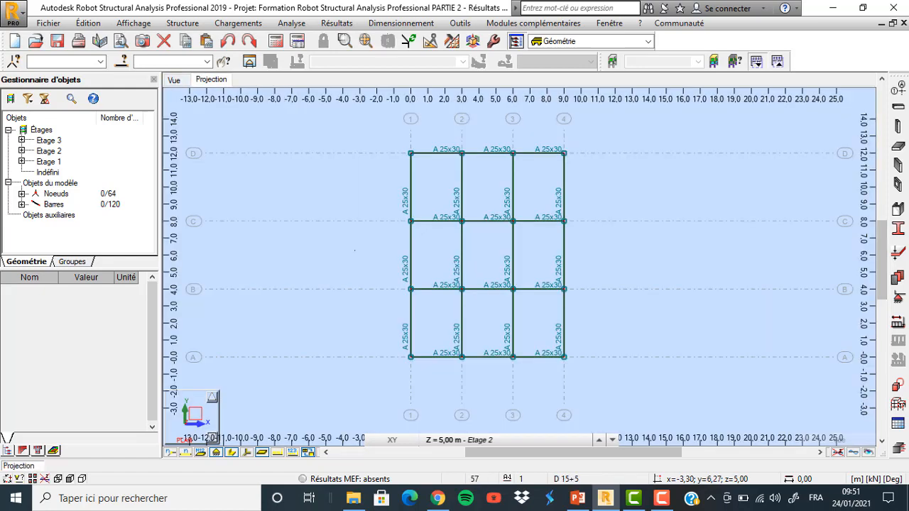
left_click(469, 439)
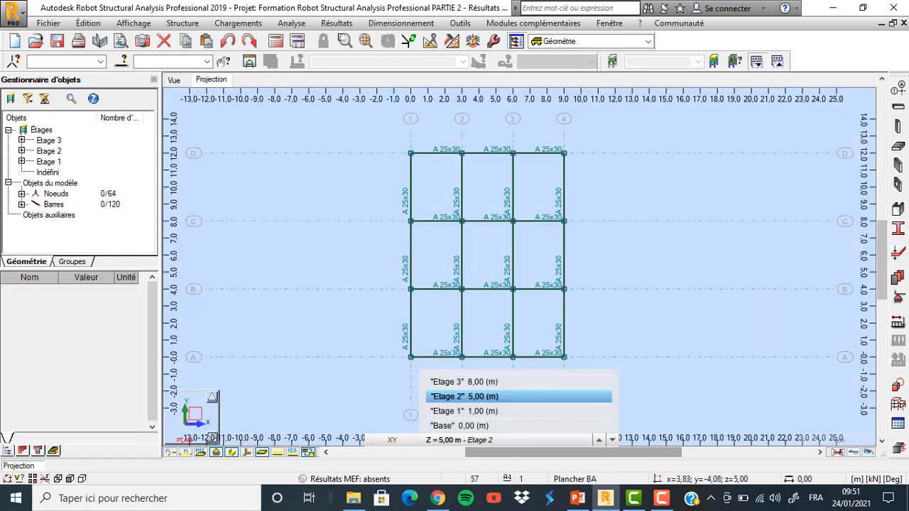
left_click(469, 398)
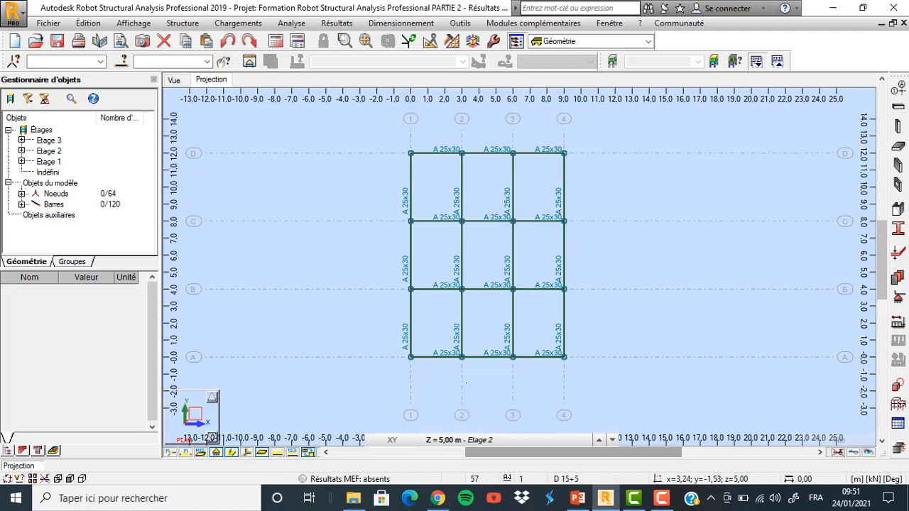
left_click(468, 440)
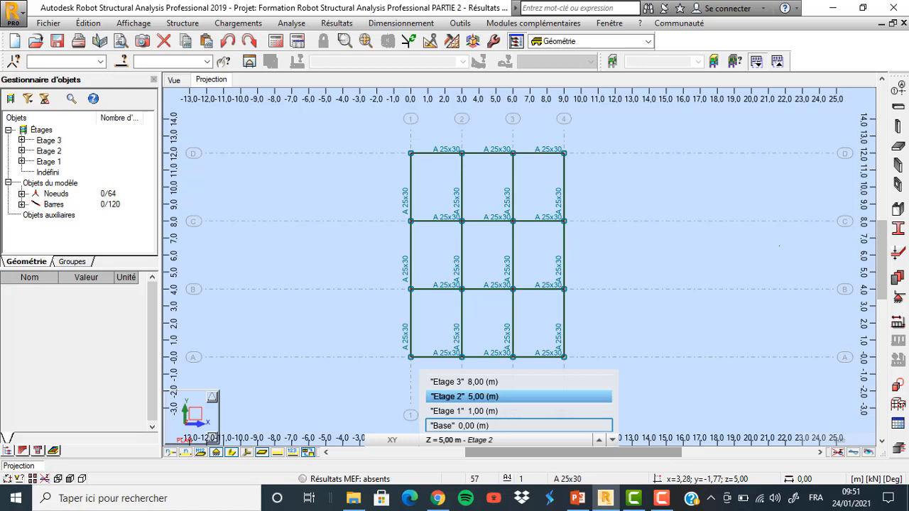
left_click(779, 245)
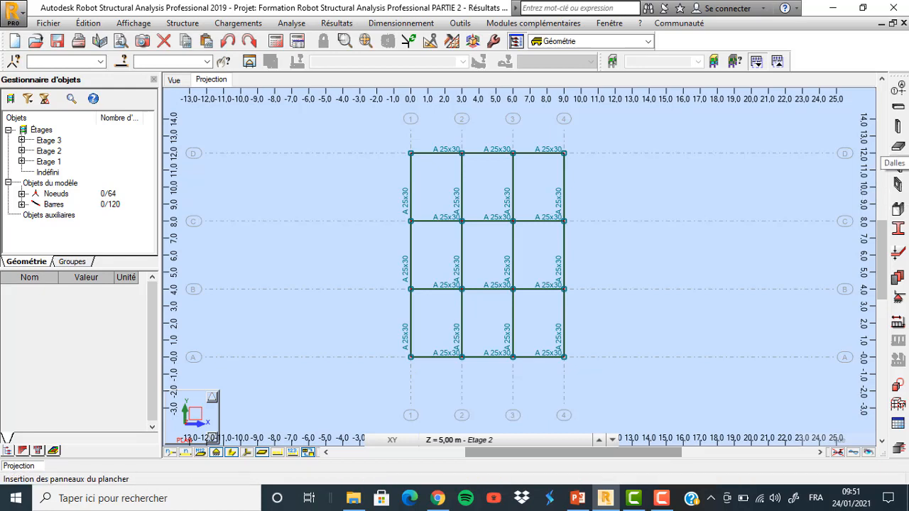
Step: Start a floor slab and name its new orthotropic thickness DALLE 15+5
left_click(898, 146)
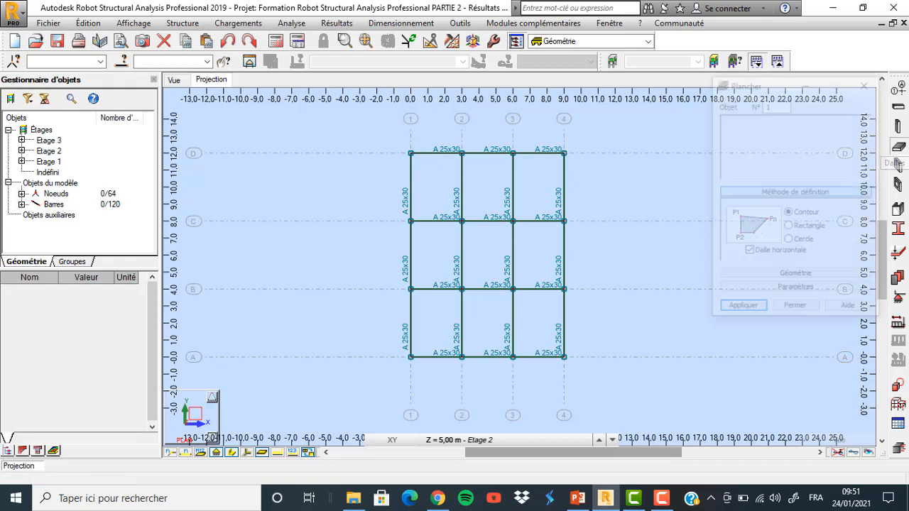
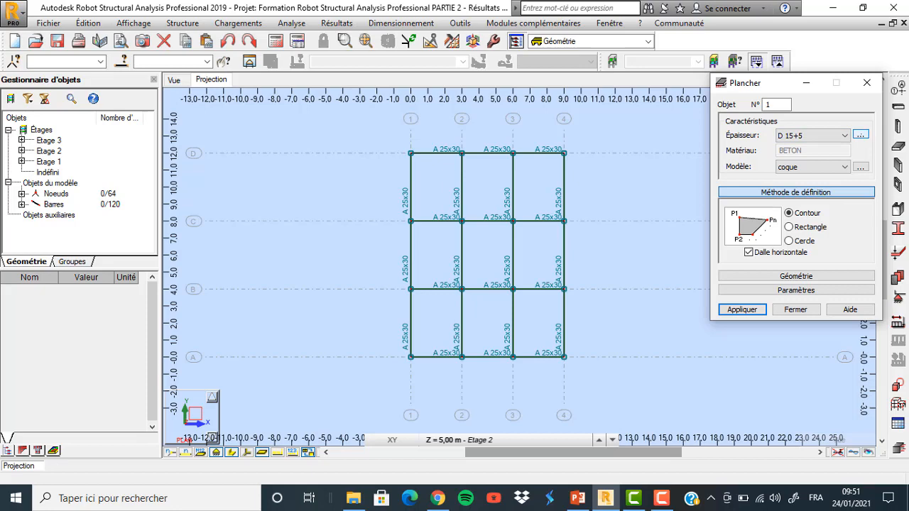
left_click(860, 134)
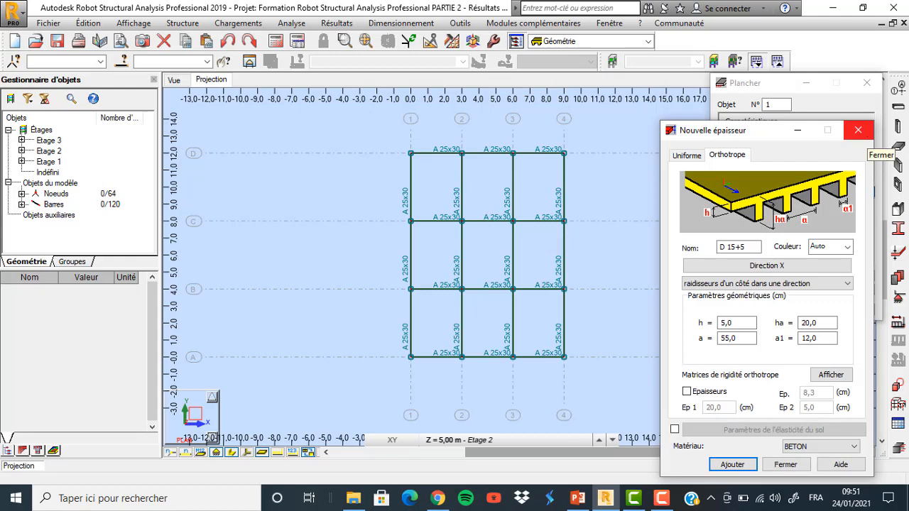
left_click(686, 155)
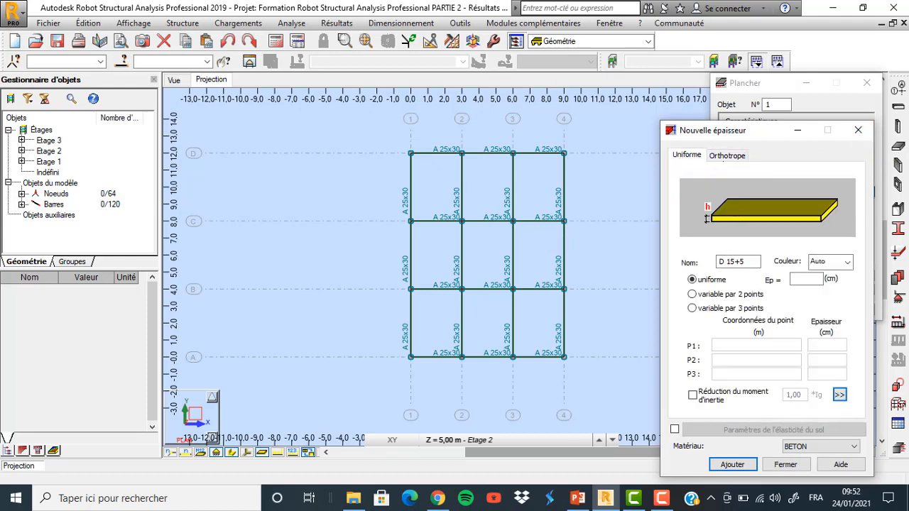
left_click(723, 155)
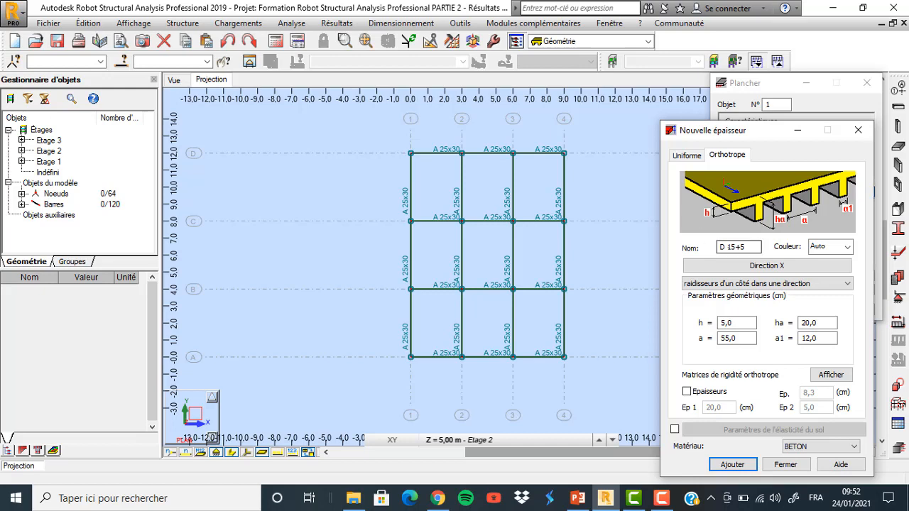
left_click(733, 248)
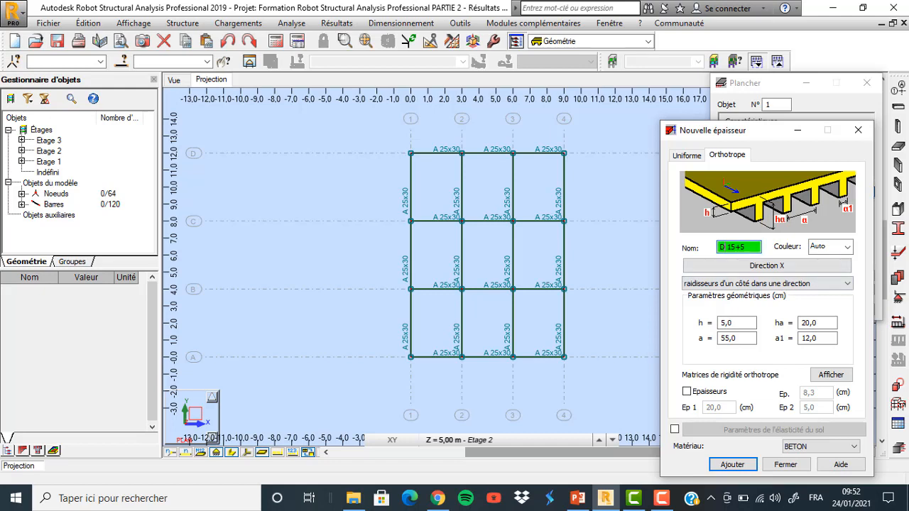
type("ALLE")
Step: Switch to PowerPoint to check the slab calculation on the "predimensionnement" slide, and return to Robot Structural Analysis
mouse_move(577, 498)
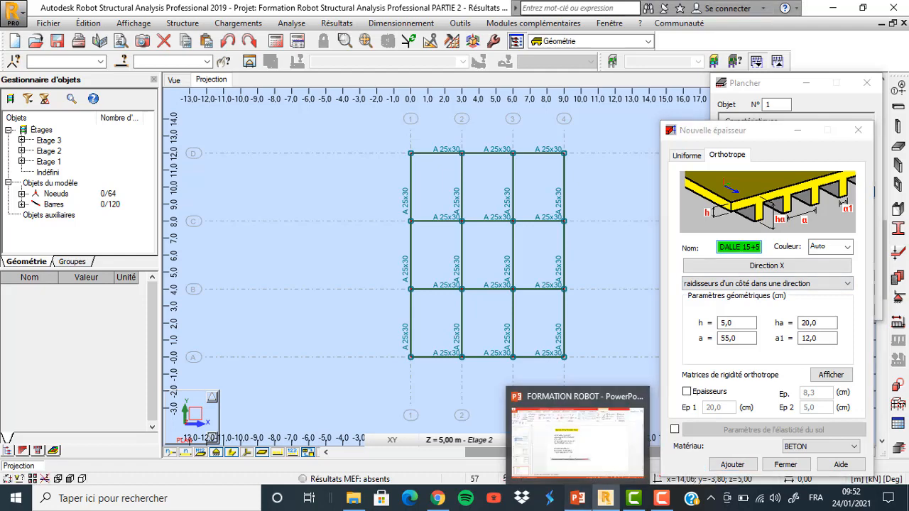
left_click(577, 433)
scroll(522, 279, "up", 3)
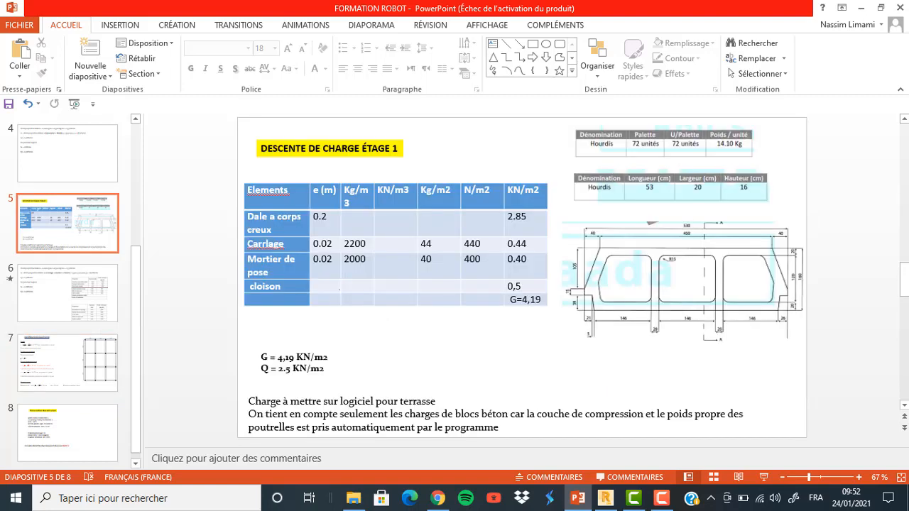
scroll(522, 279, "down", 1)
scroll(522, 279, "down", 2)
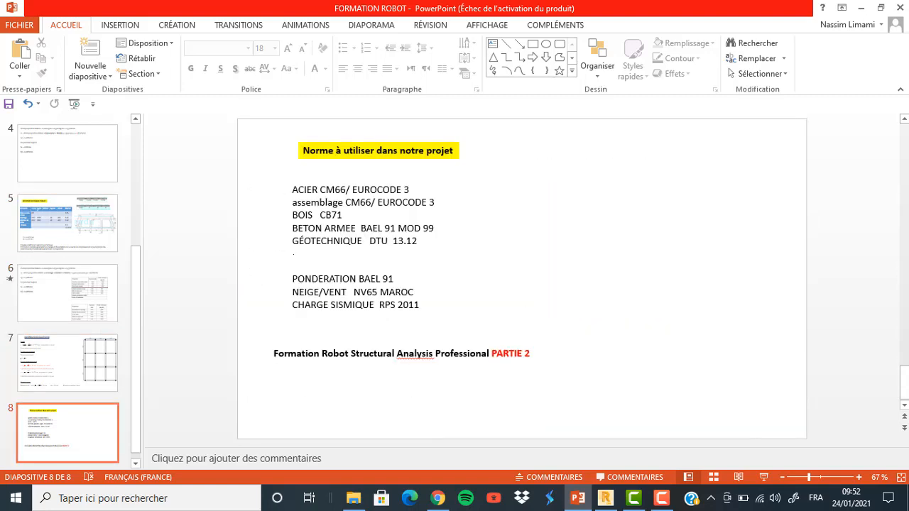
scroll(522, 279, "up", 1)
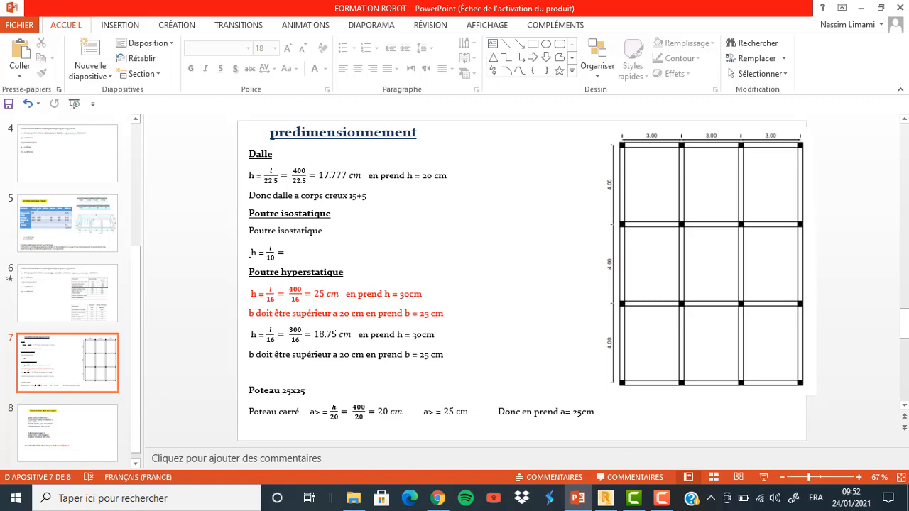
left_click(606, 498)
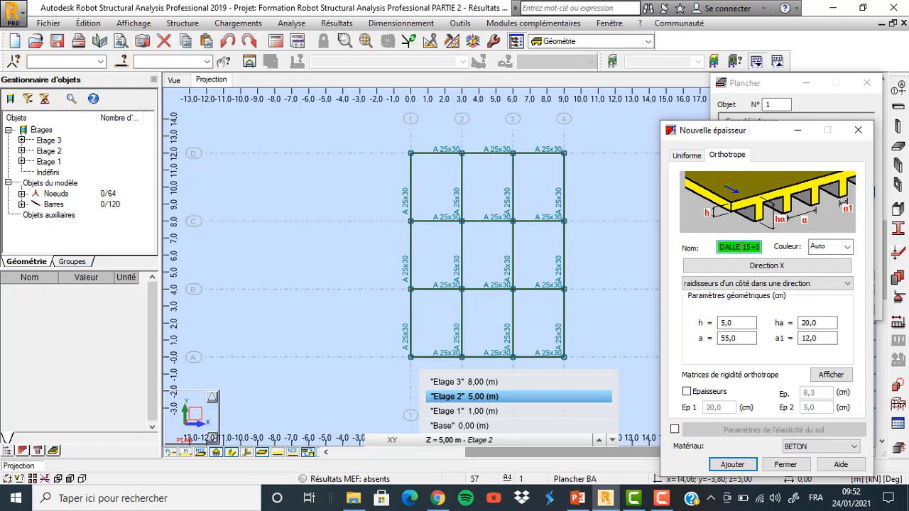
Step: Add the orthotropic thickness DALLE 15+5 to the available thicknesses, and choose D 15+5 as the floor's thickness
double_click(737, 323)
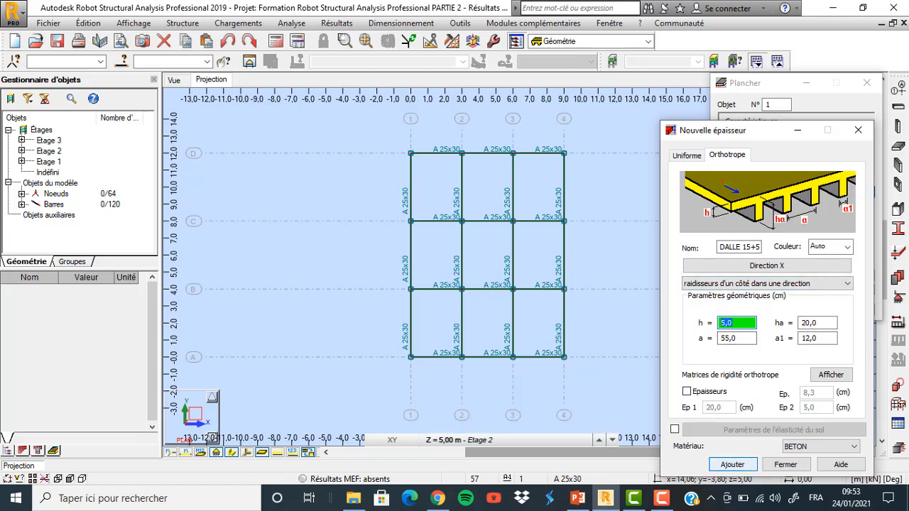
left_click_drag(770, 83, 534, 48)
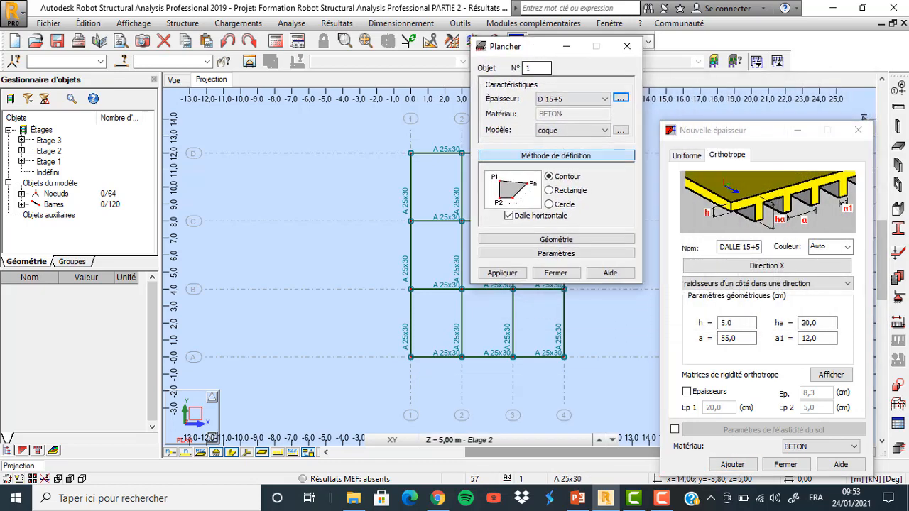
left_click(604, 98)
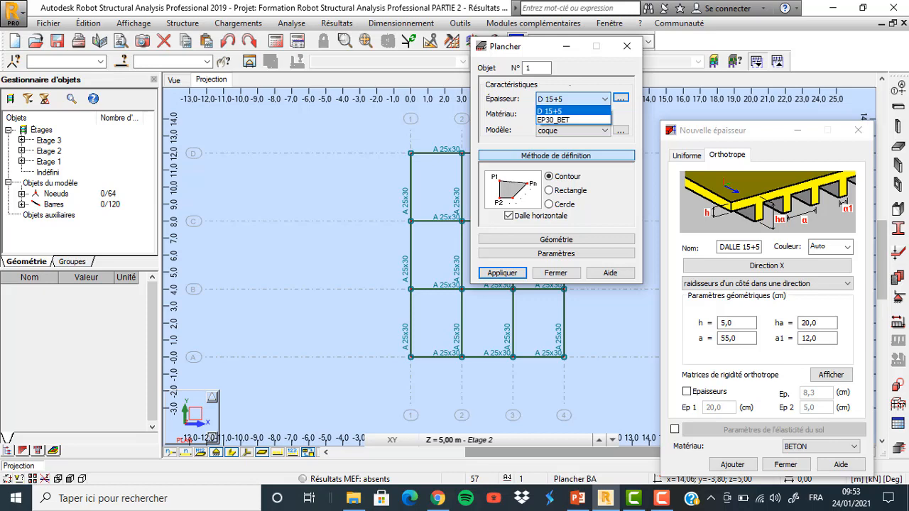
left_click(561, 111)
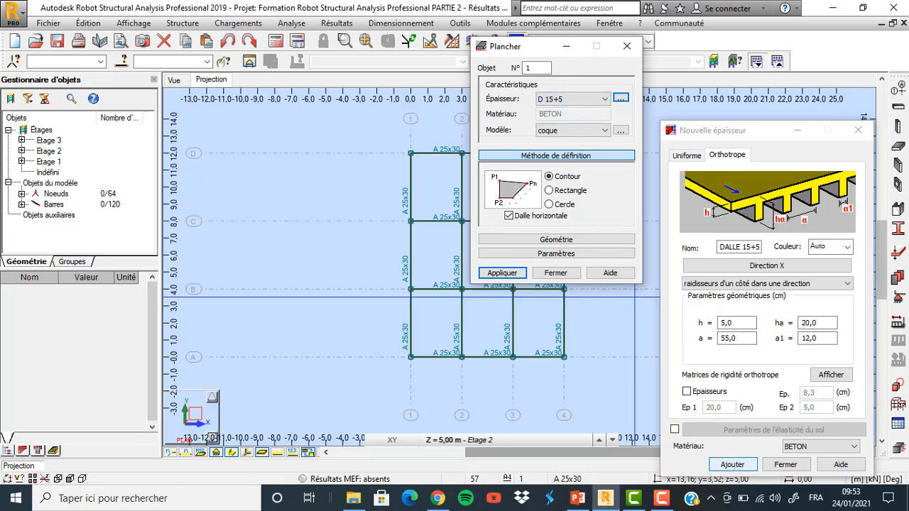
left_click(734, 466)
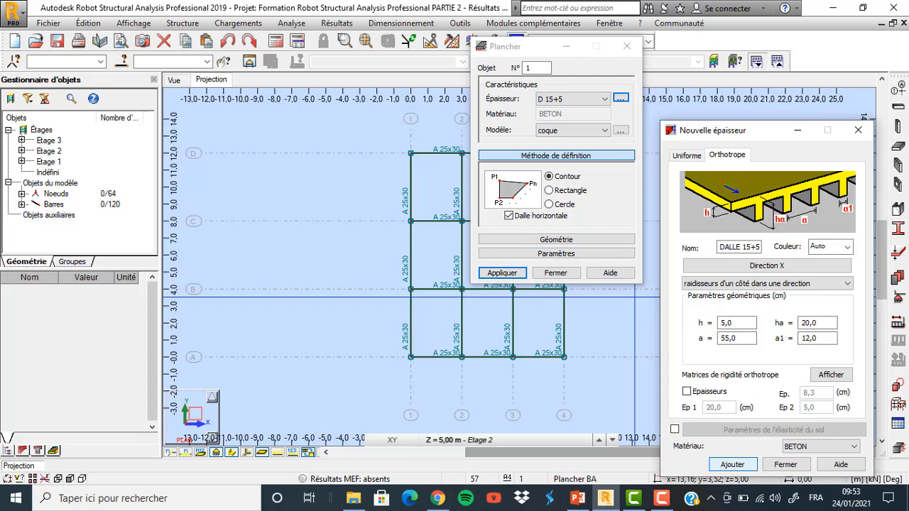
left_click(605, 99)
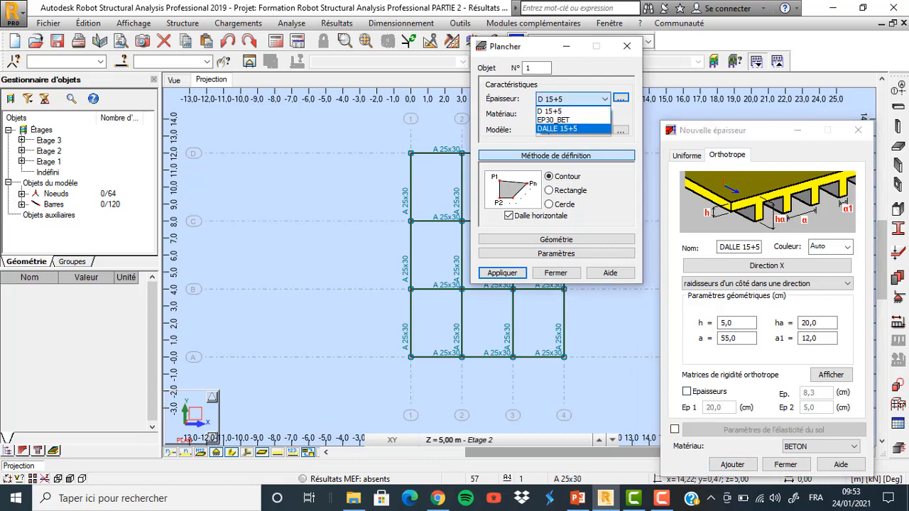
left_click(562, 112)
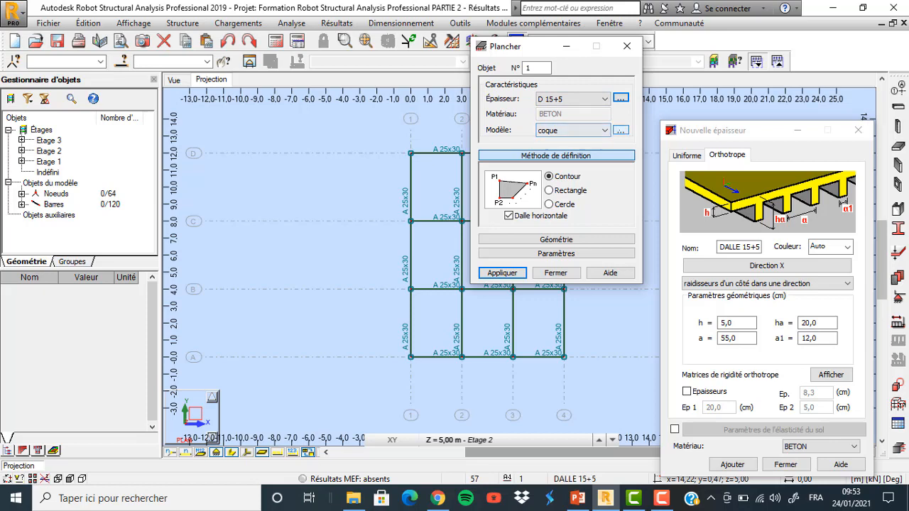
Step: Close the new orthotropic thickness dialog and dismiss the panel calculation model dialog without adding a model
left_click(621, 130)
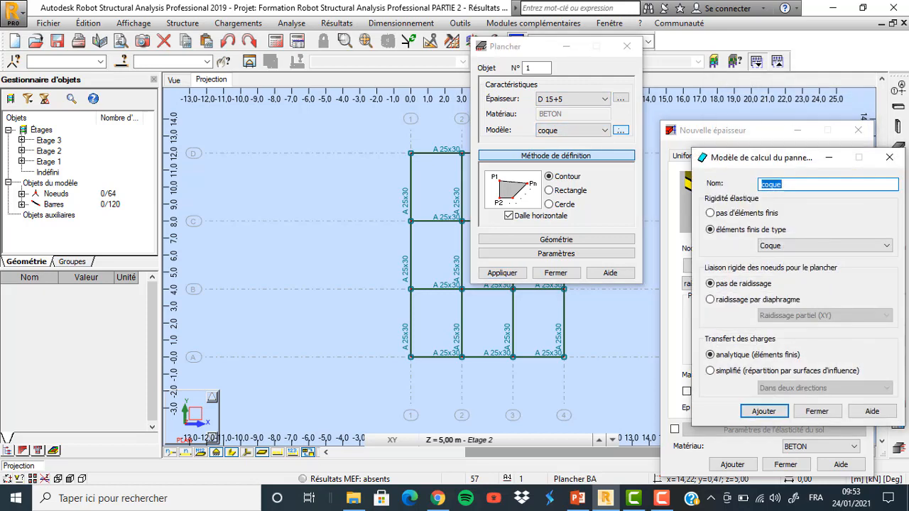
left_click(746, 130)
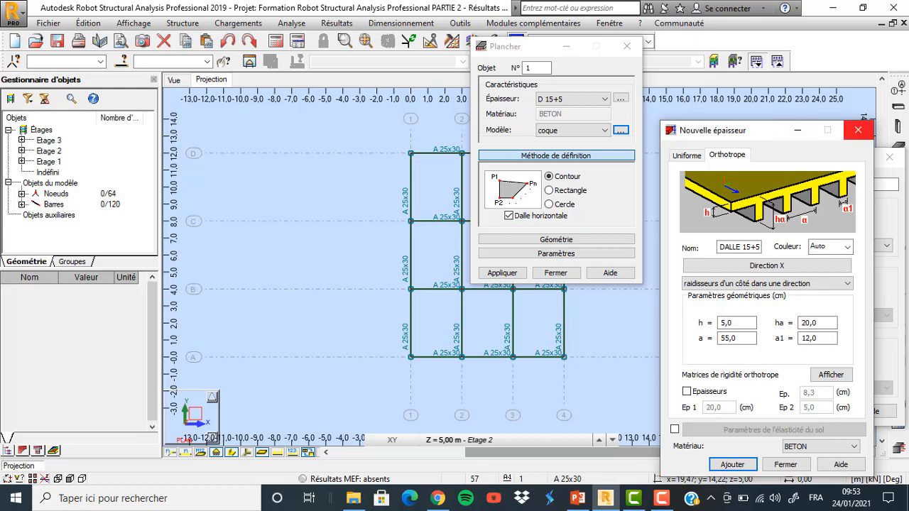
left_click(859, 130)
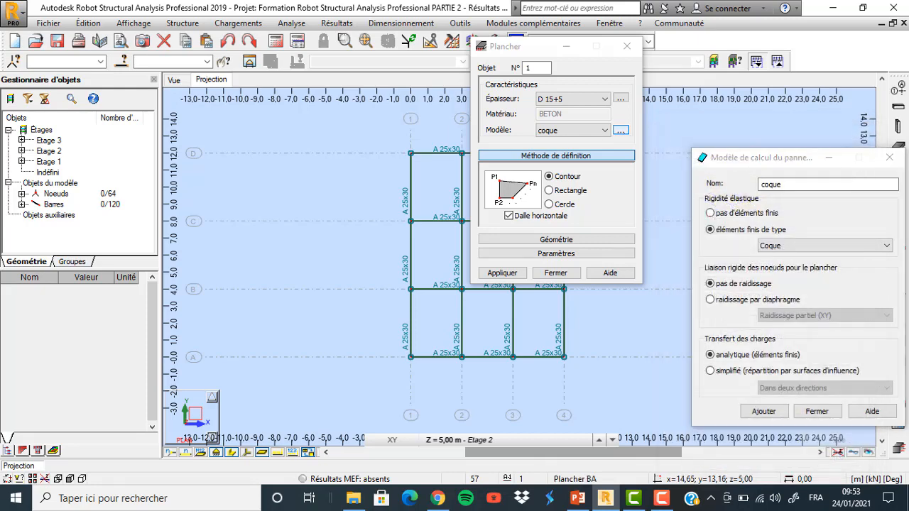
left_click_drag(745, 160, 697, 127)
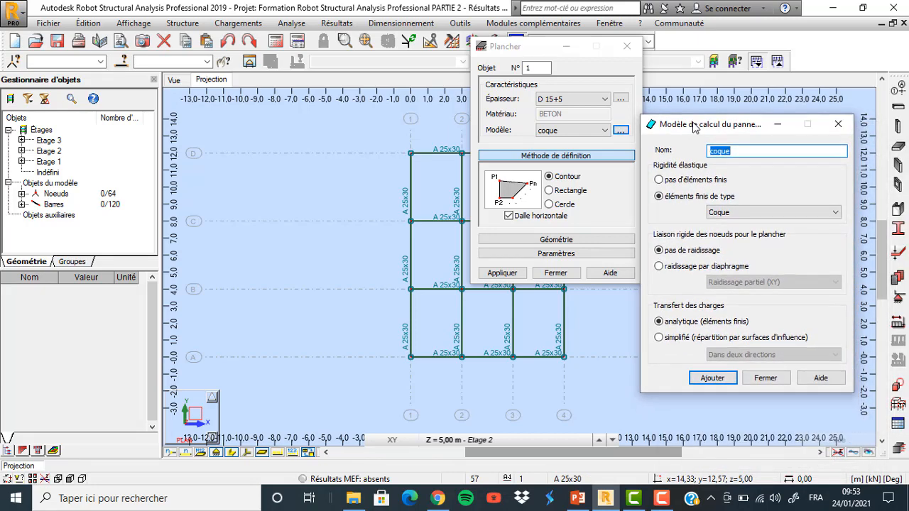
left_click(840, 124)
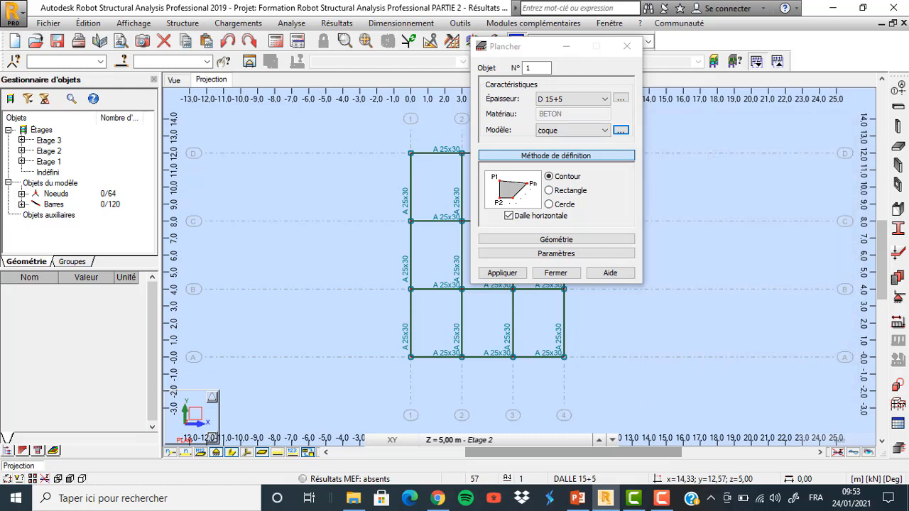
Step: Name a new panel calculation model DALLE 15+5 and set its elastic stiffness to "pas d'éléments finis"
left_click(621, 130)
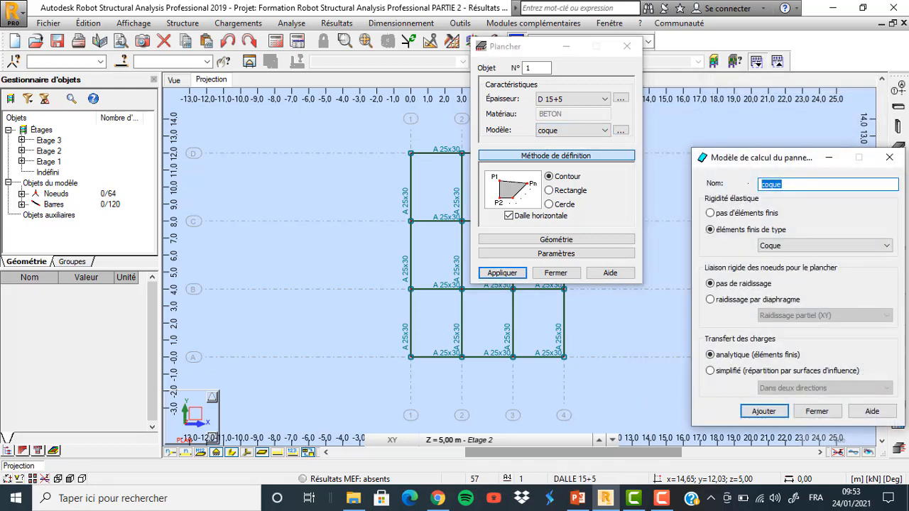
type("DALLE")
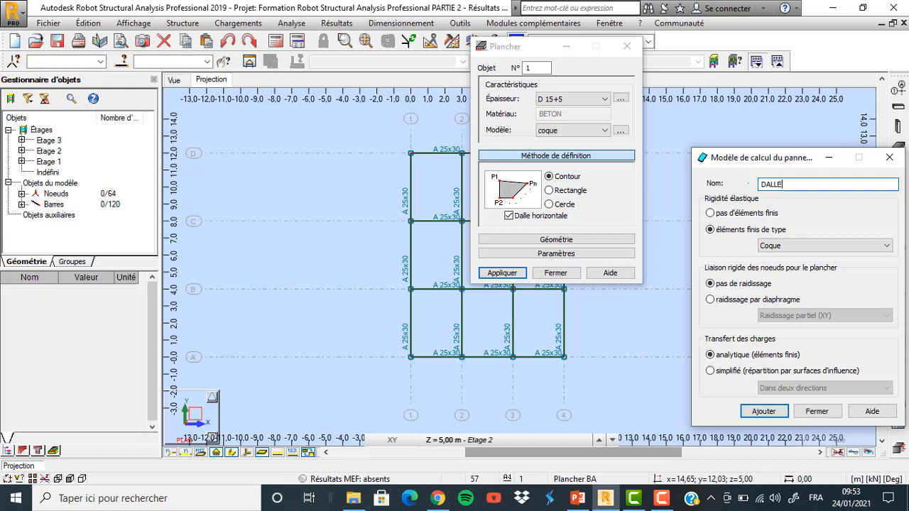
type(" 15+5")
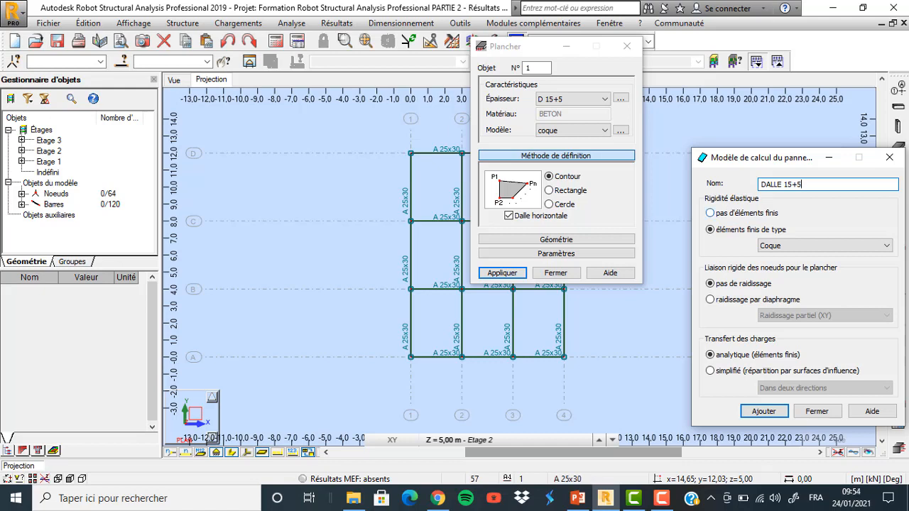
left_click(711, 212)
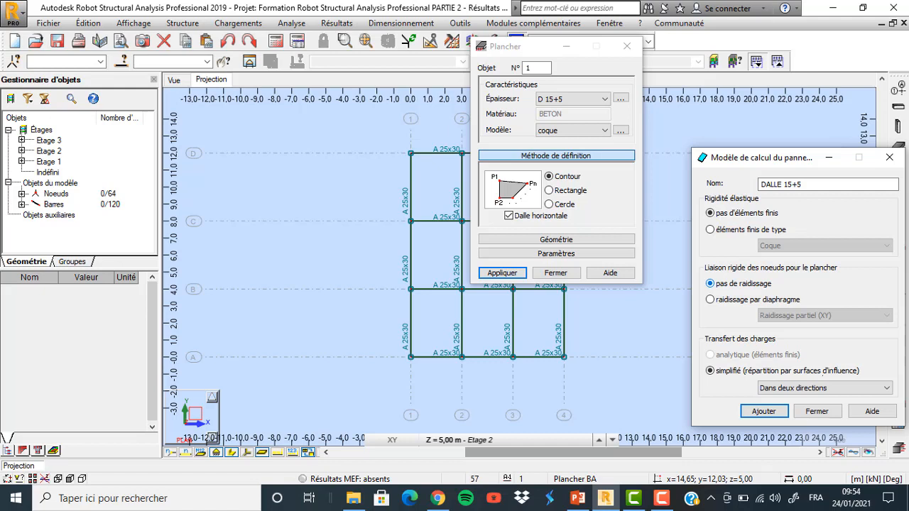
Step: Set the model's simplified load transfer to "Dans une direction" and add DALLE 15+5 as the floor's calculation model
left_click(824, 388)
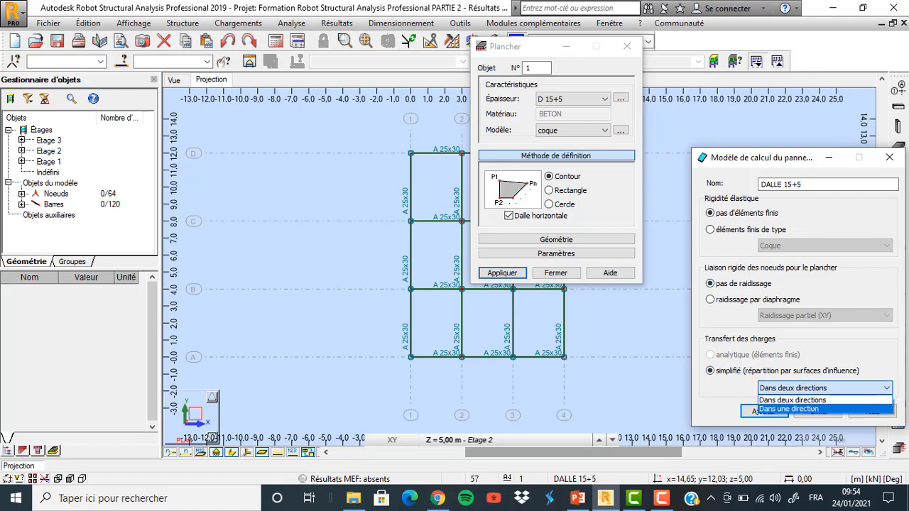
left_click(813, 409)
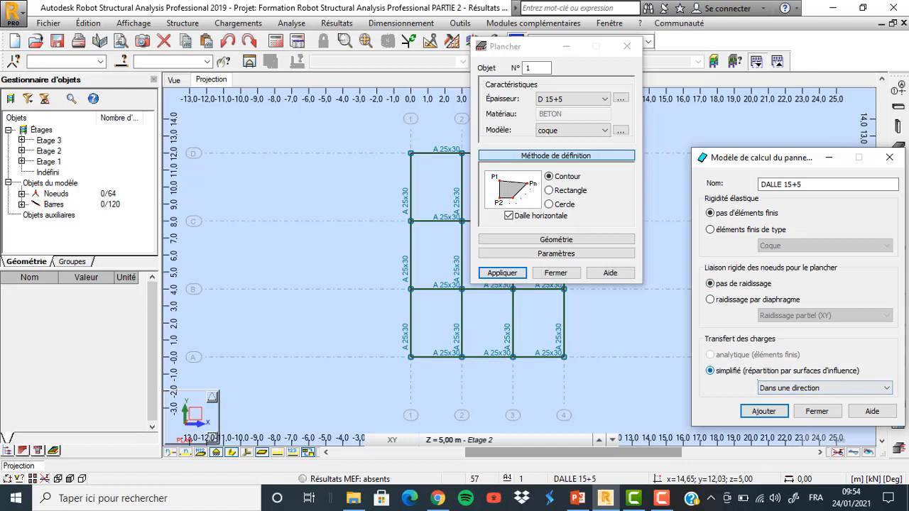
left_click(824, 388)
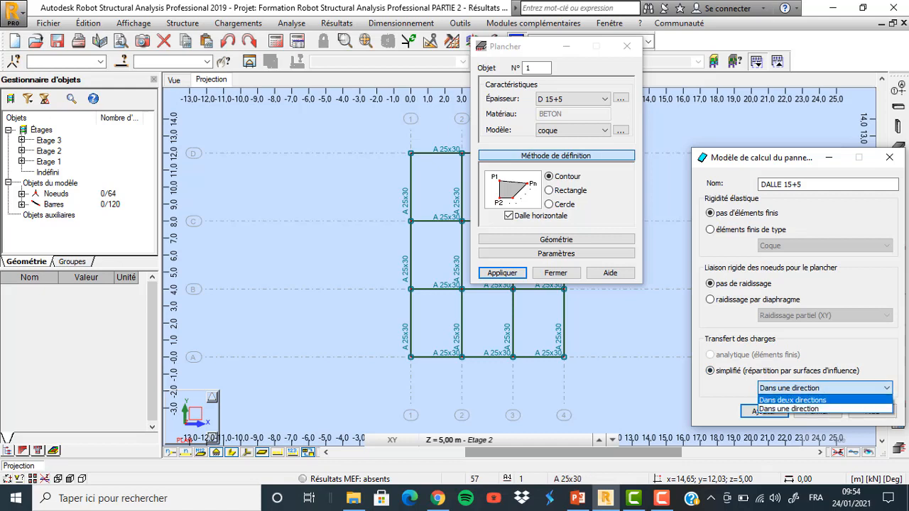
left_click(789, 409)
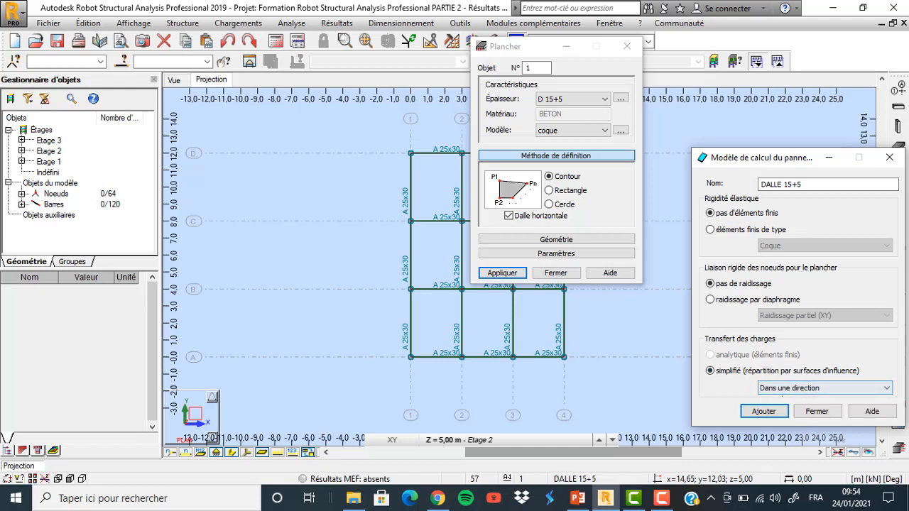
left_click(764, 412)
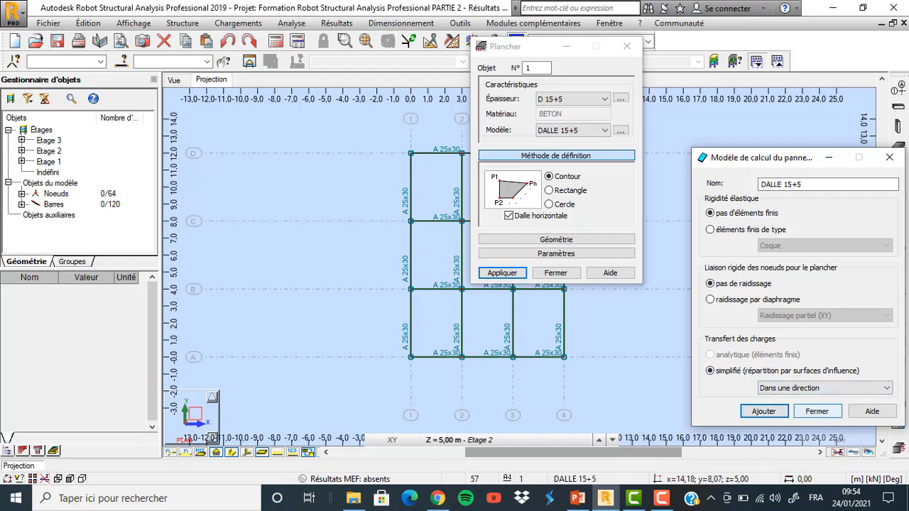
left_click(817, 411)
Step: Move the floor dialog clear of the plan and review the geometric parameters of the D 15+5 thickness
left_click_drag(519, 46, 682, 49)
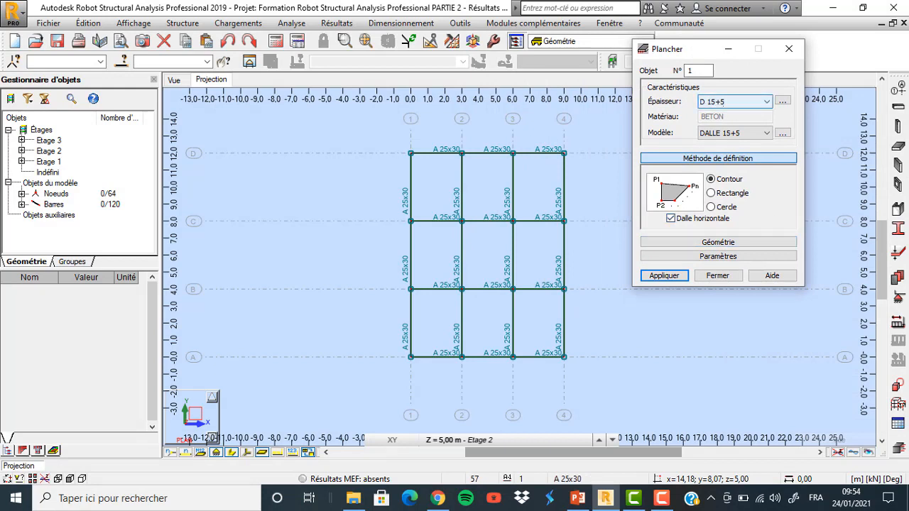
left_click(783, 101)
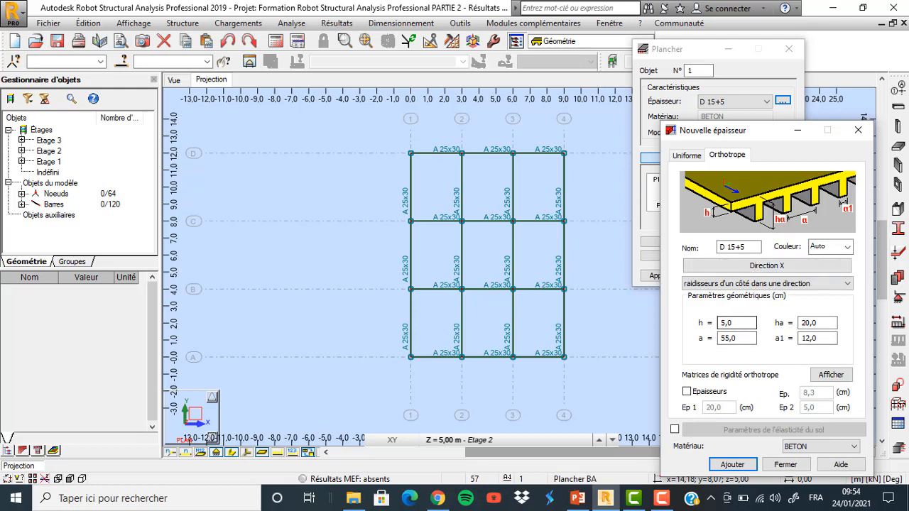
left_click(859, 130)
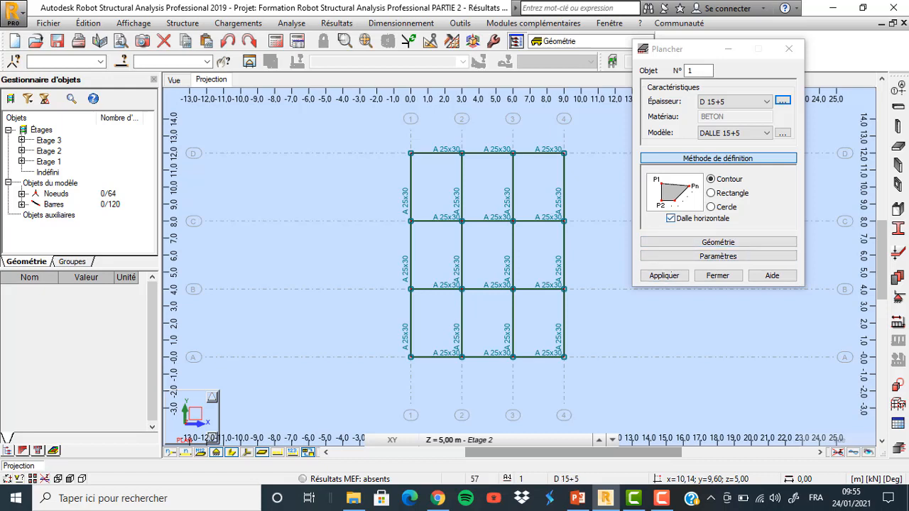
Step: Draw contour floor slabs with thickness D 15+5 and model DALLE 15+5 in the three bays between axes C and D on Etage 2
left_click(664, 275)
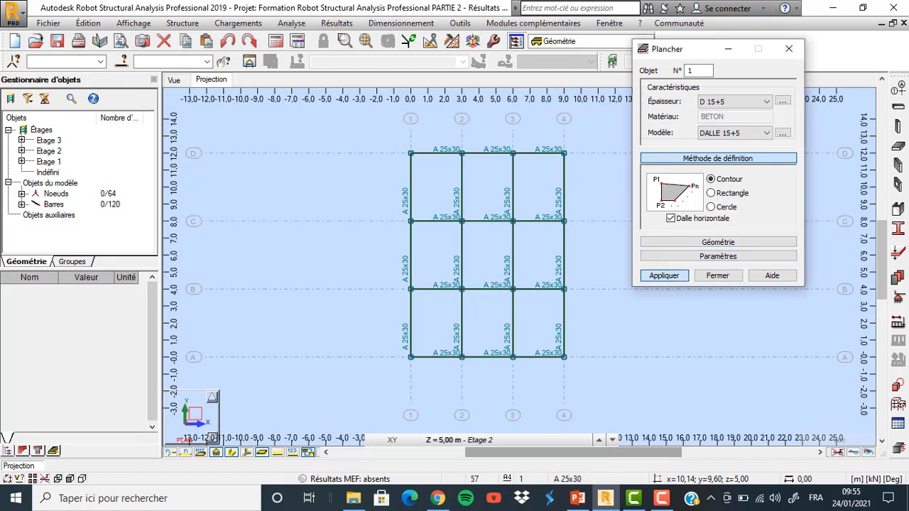
left_click(789, 199)
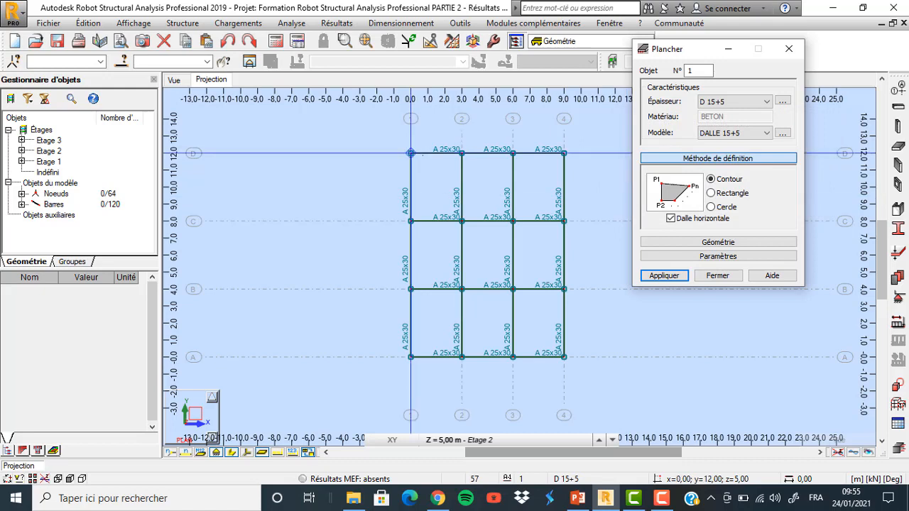
left_click(411, 153)
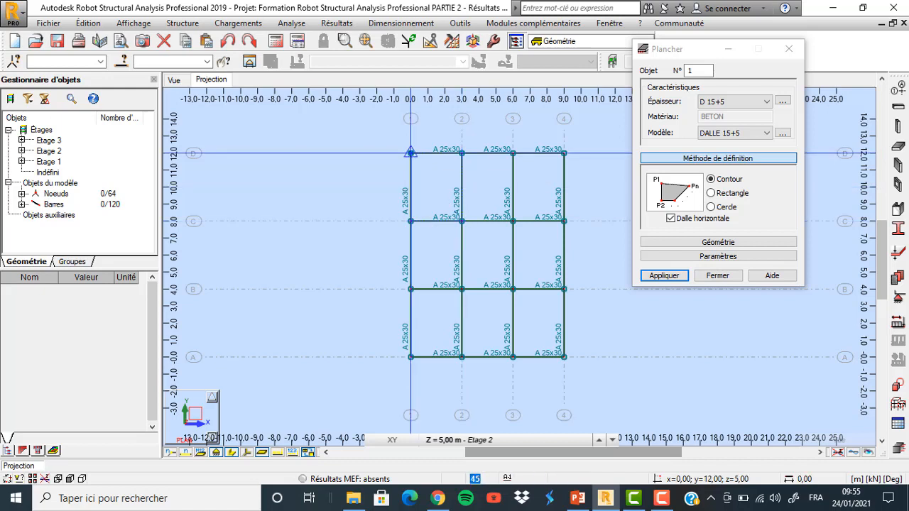
left_click(411, 153)
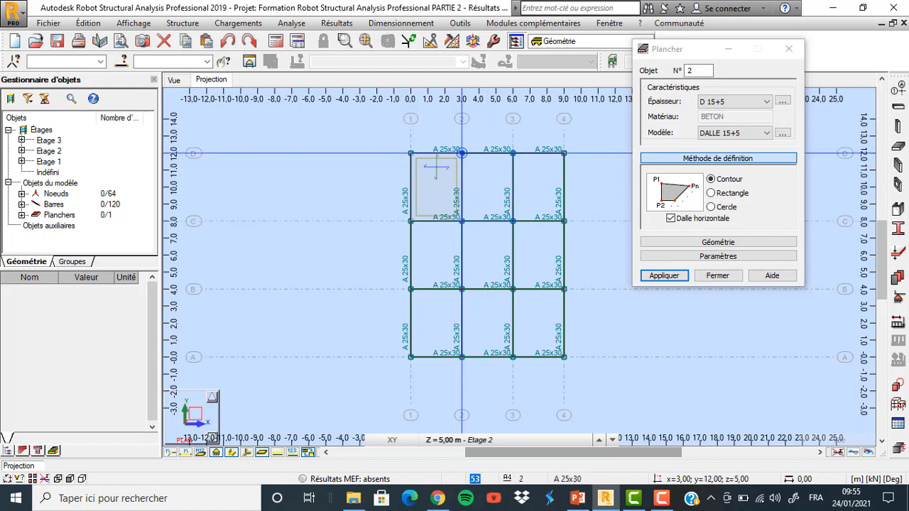
left_click(462, 153)
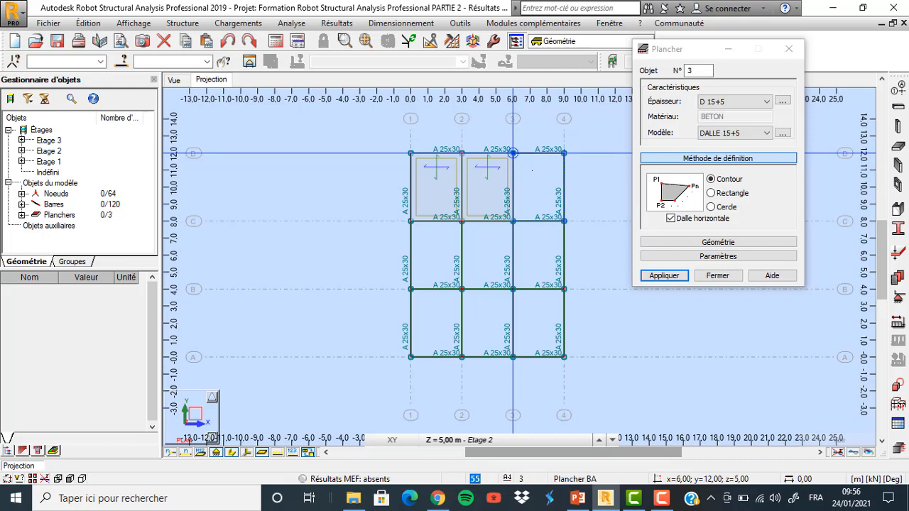
left_click(538, 185)
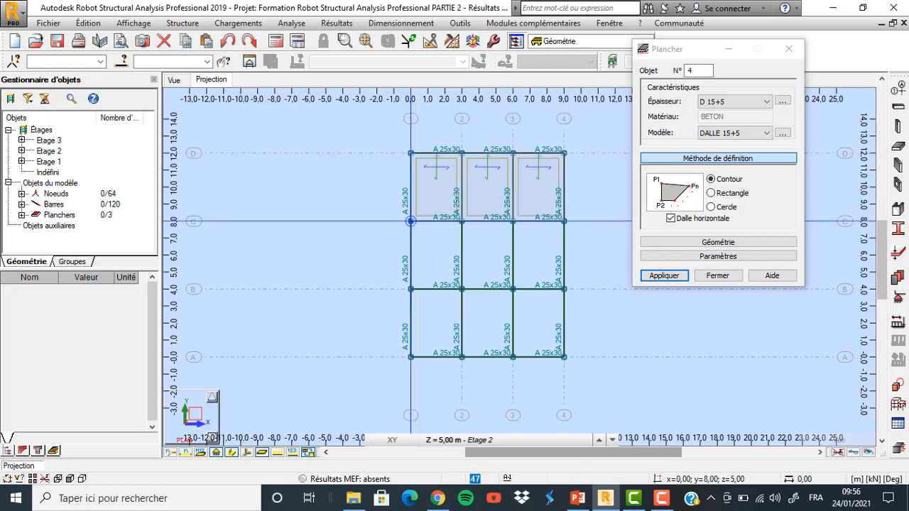
Step: Draw contour floor slabs in the three bays between axes B and C on Etage 2
left_click(411, 221)
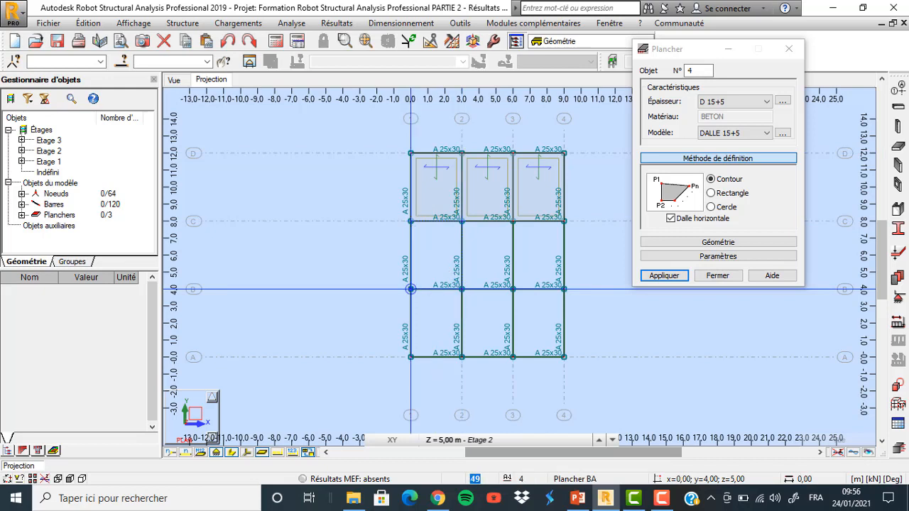
left_click(411, 222)
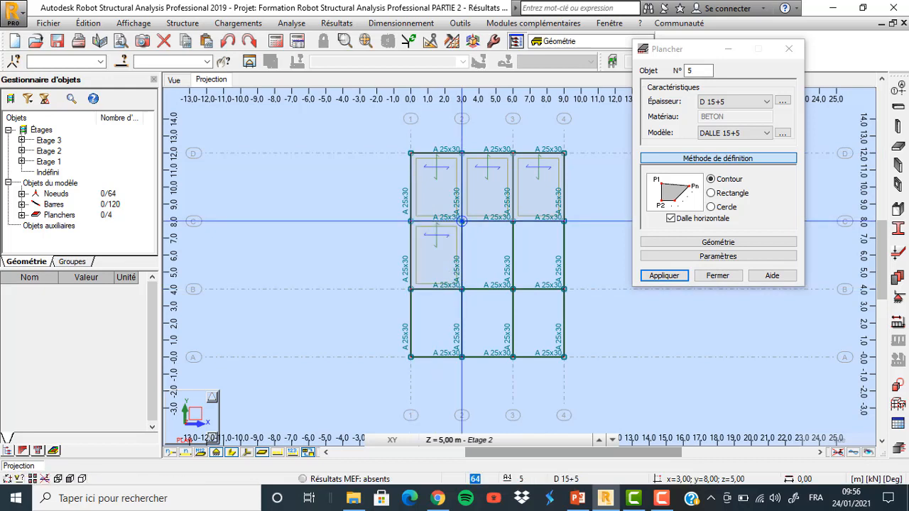
left_click(462, 221)
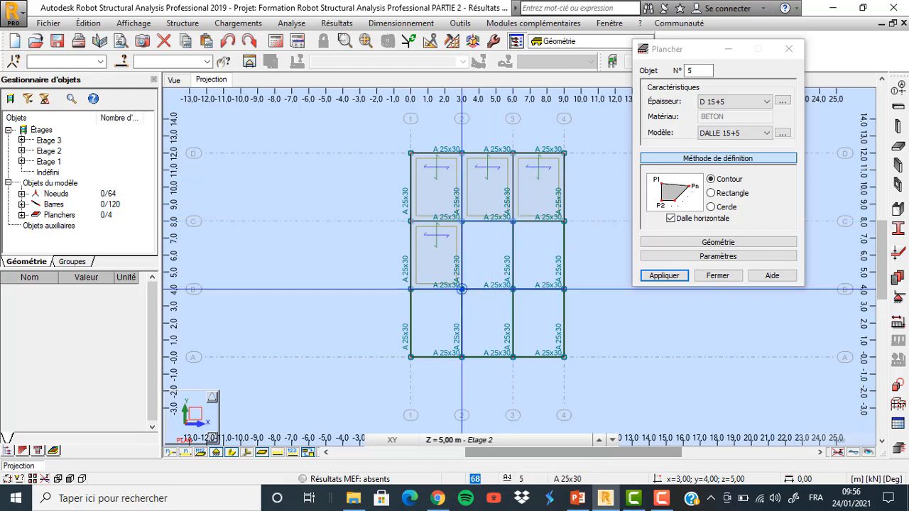
left_click(461, 222)
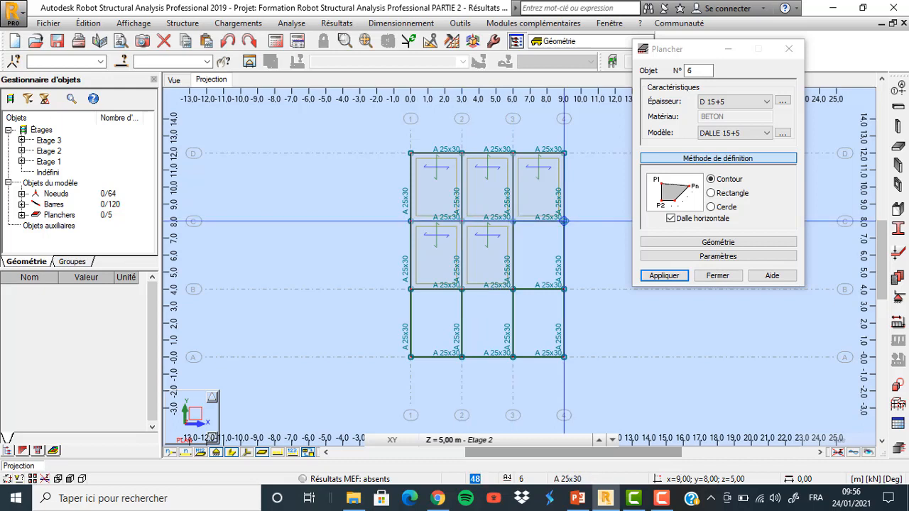
left_click(564, 222)
left_click(564, 289)
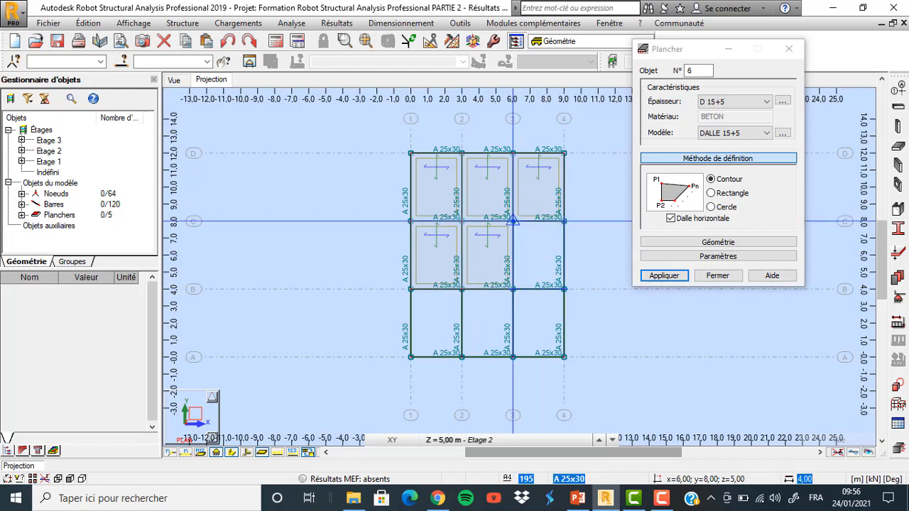
left_click(513, 222)
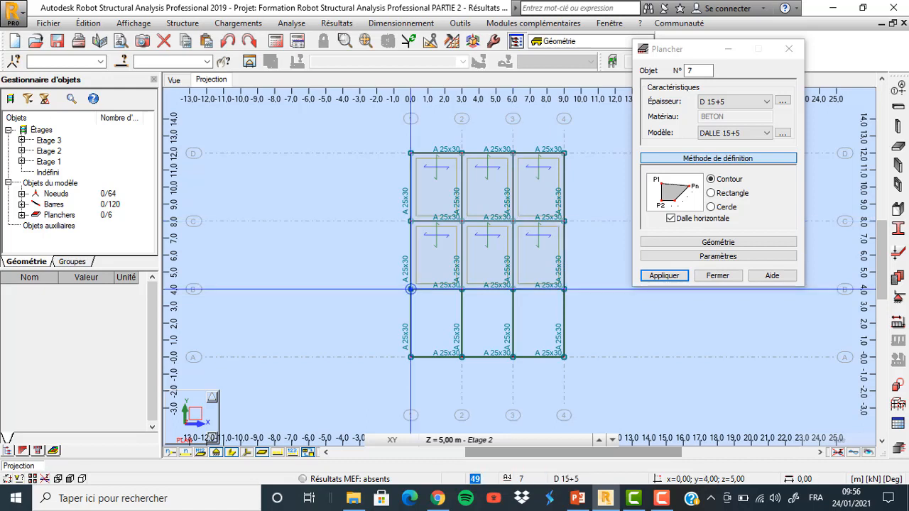
Step: Draw contour floor slabs in the three bays between axes A and B on Etage 2
left_click(410, 290)
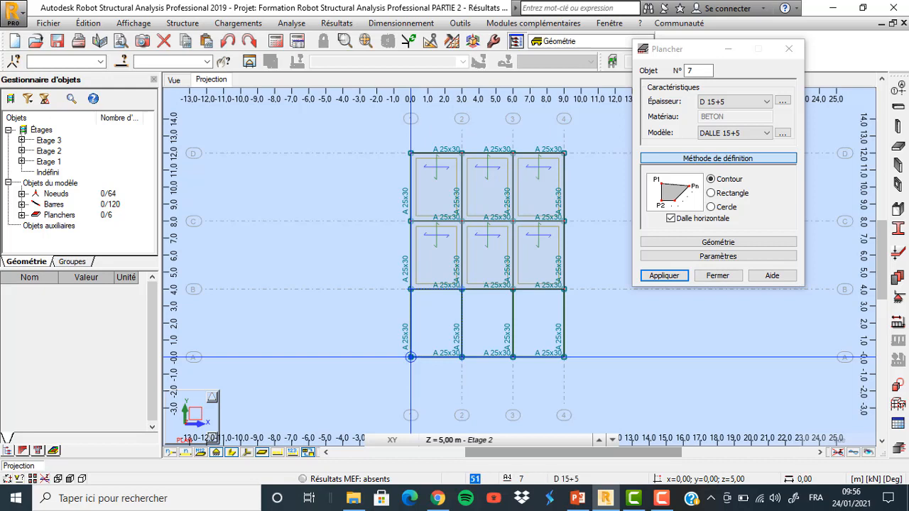
left_click(410, 289)
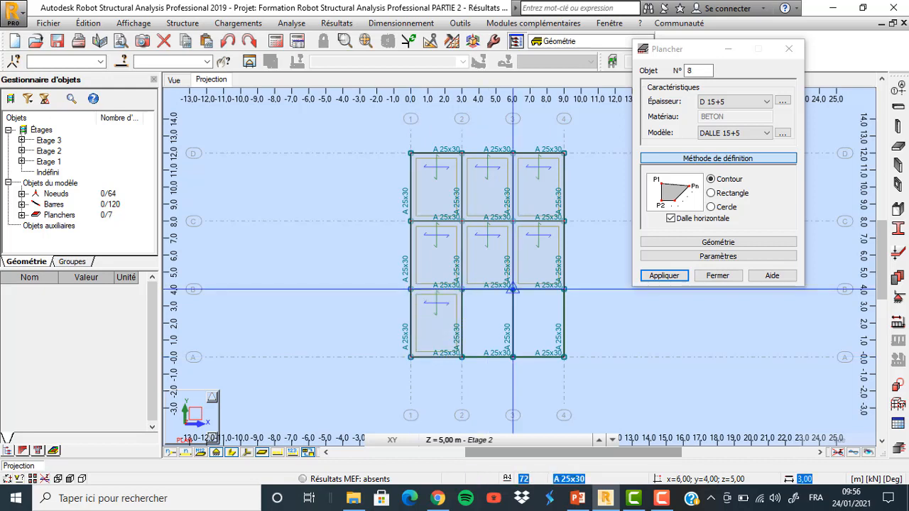
left_click(462, 289)
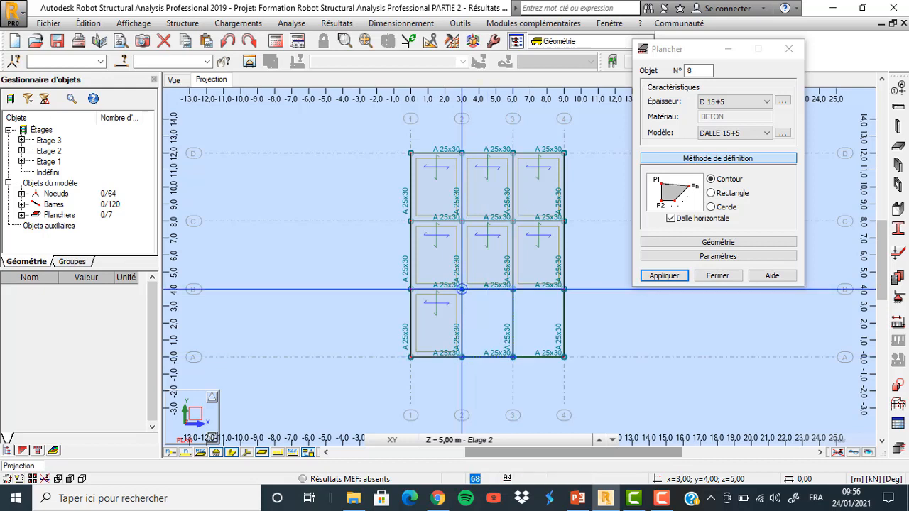
left_click(513, 289)
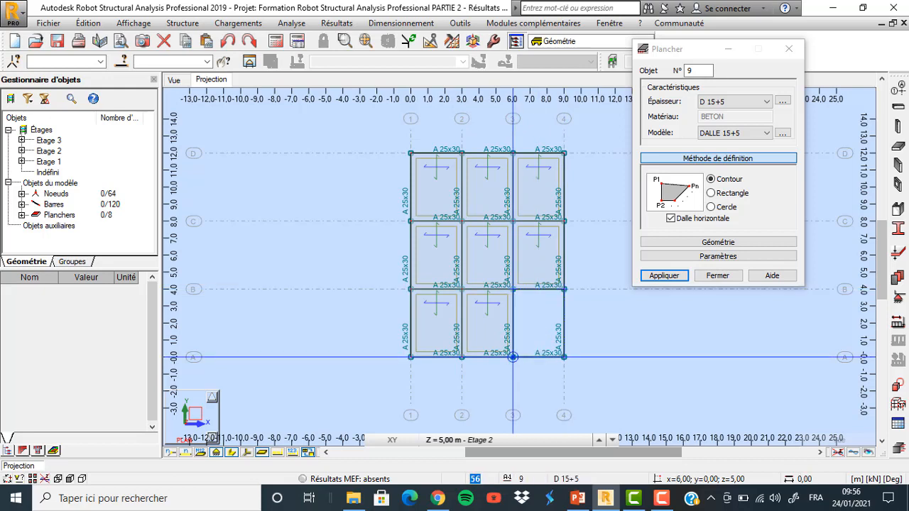
left_click(513, 289)
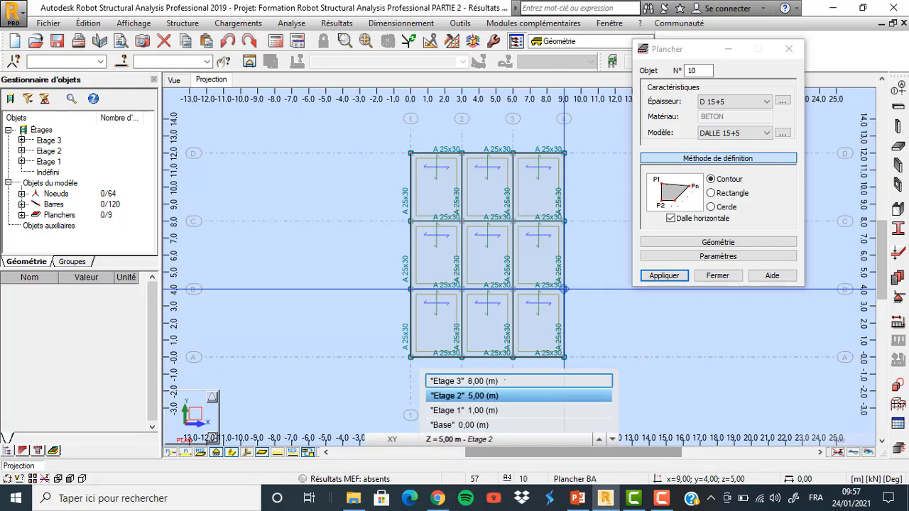
Step: Switch the work plane to Etage 3 at 8,00 m and draw D 15+5 contour floor slabs in the three bays between axes C and D
left_click(505, 381)
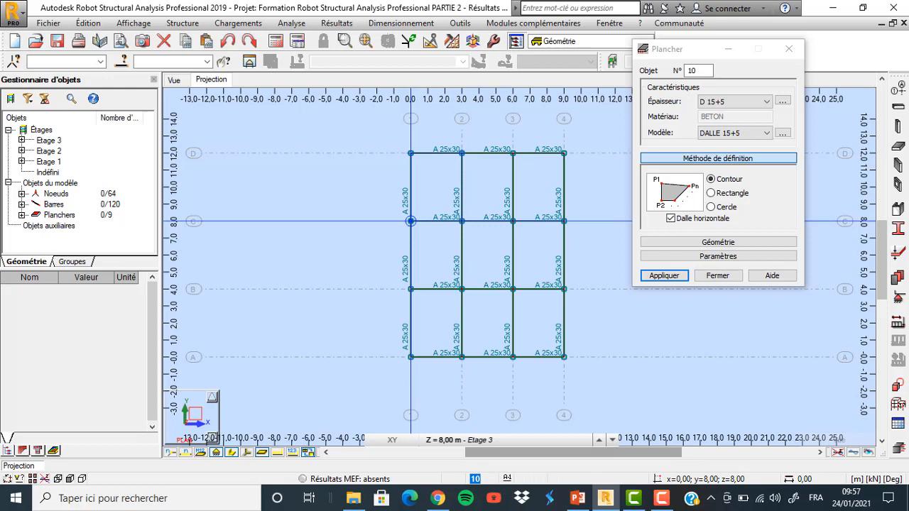
left_click(411, 153)
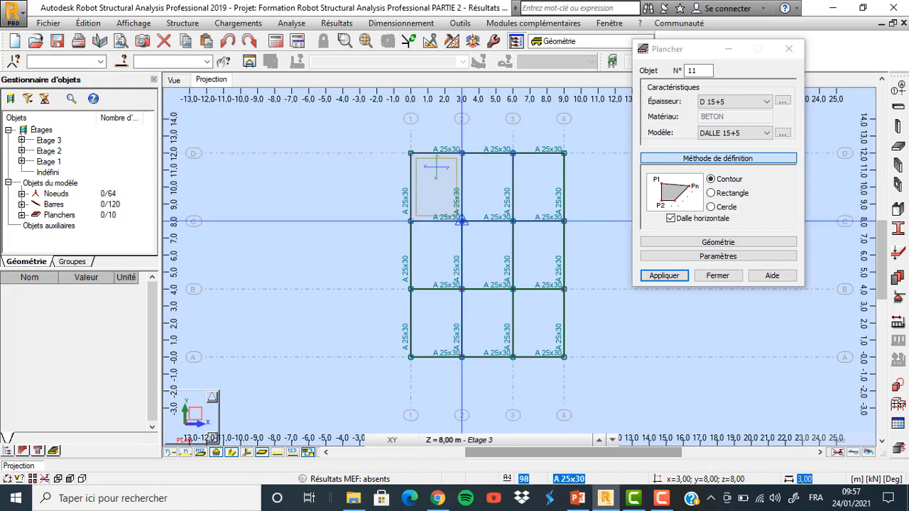
left_click(461, 153)
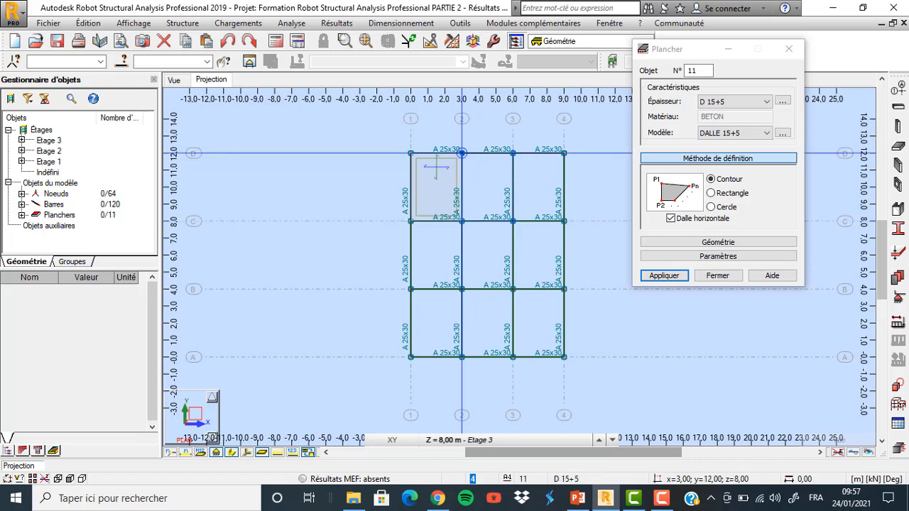
left_click(461, 152)
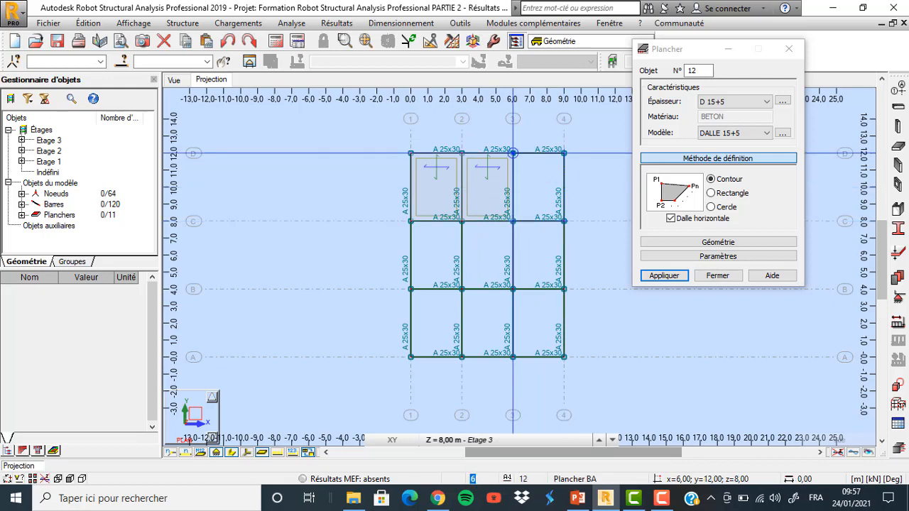
left_click(513, 152)
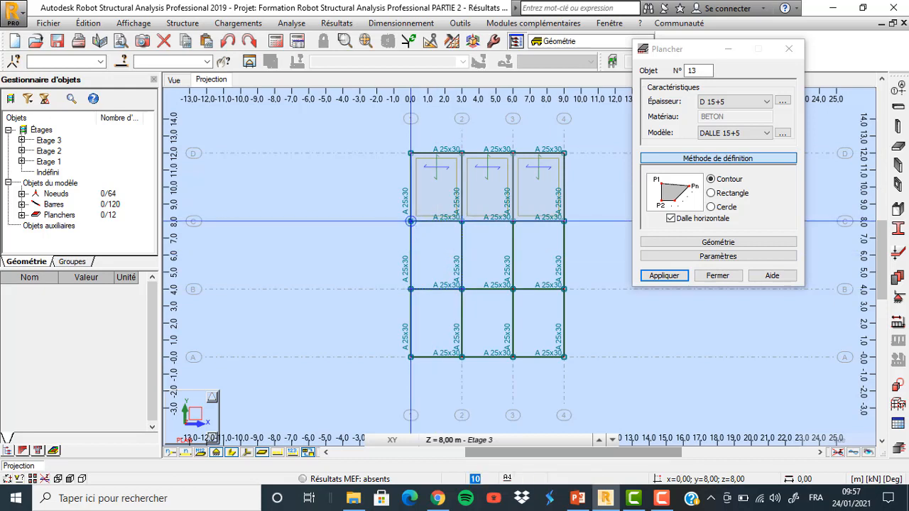
Step: Draw contour floor slabs with thickness D 15+5 in the three bays between axes B and C on Etage 3
left_click(435, 254)
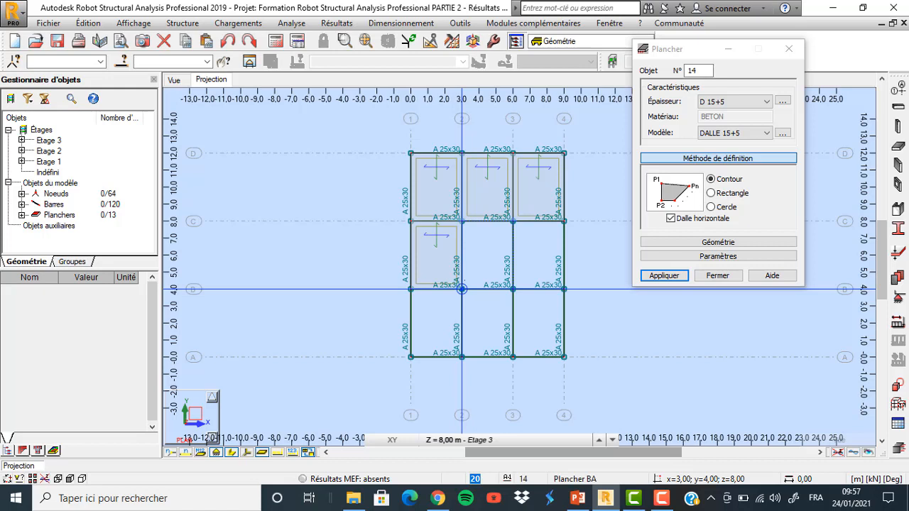
left_click(487, 255)
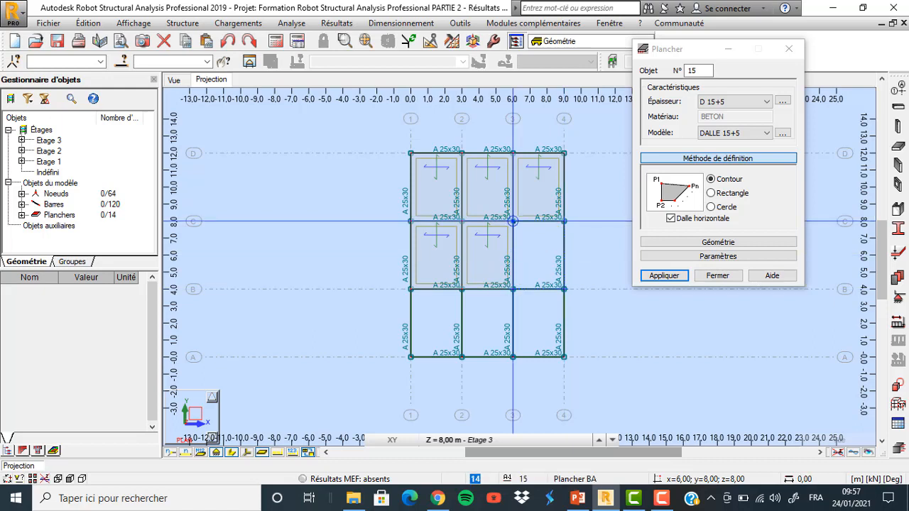
left_click(526, 251)
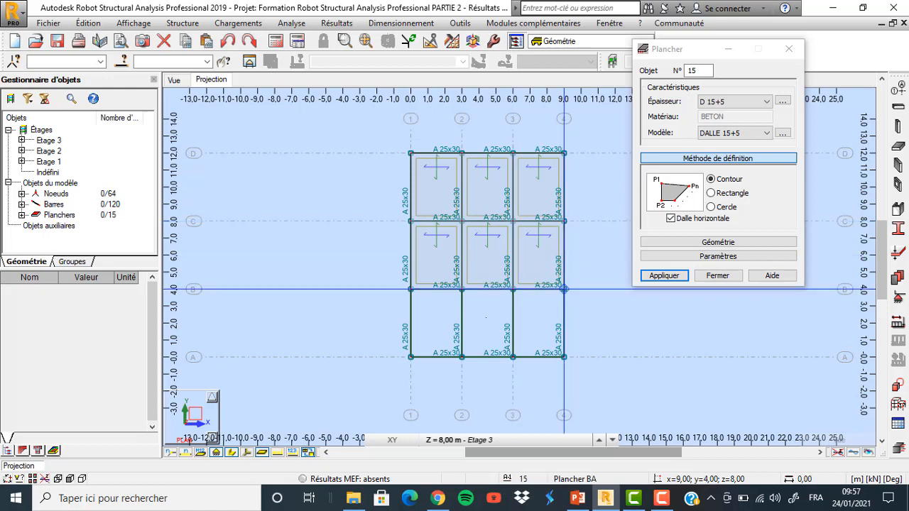
Step: Draw contour floor slabs in the three bays between axes A and B on Etage 3 and finish the floor definition
left_click(410, 289)
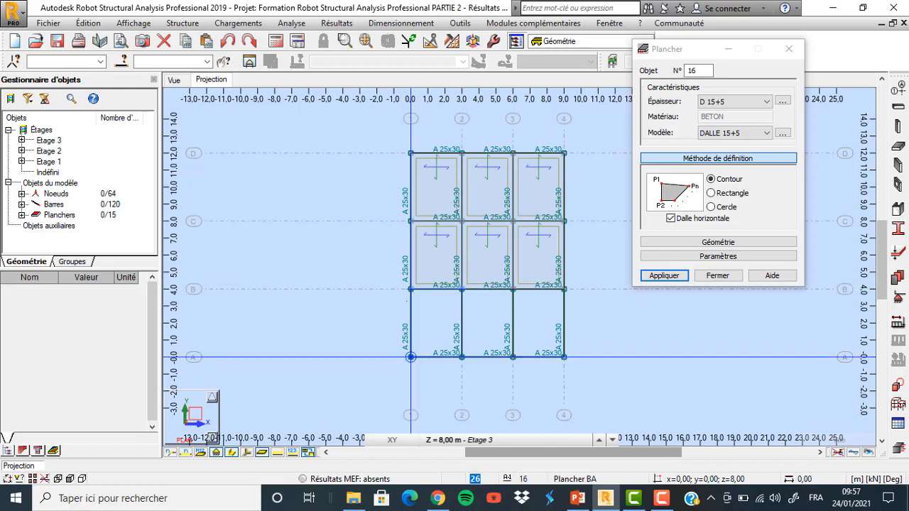
left_click(411, 289)
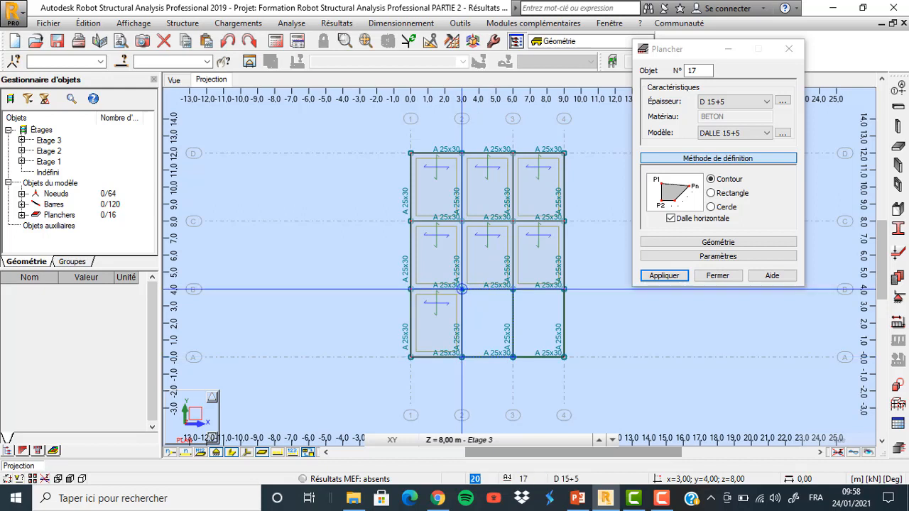
left_click(513, 289)
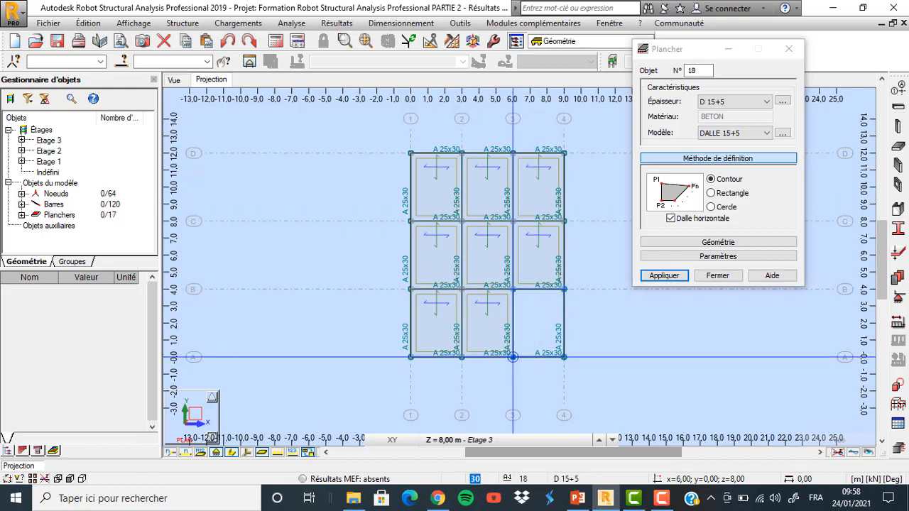
left_click(512, 289)
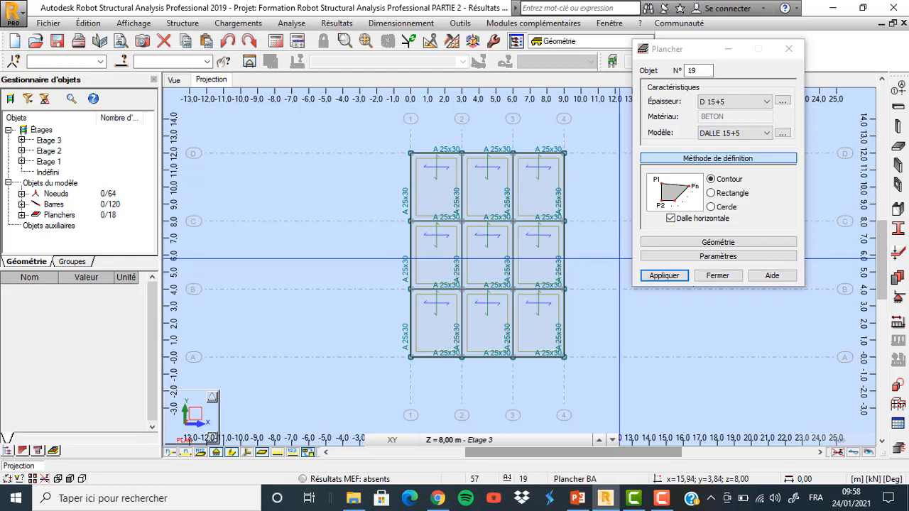
left_click(718, 276)
Step: Inspect the floor slabs of both storeys in the 3D view and return to the Etage 3 plan
left_click(599, 440)
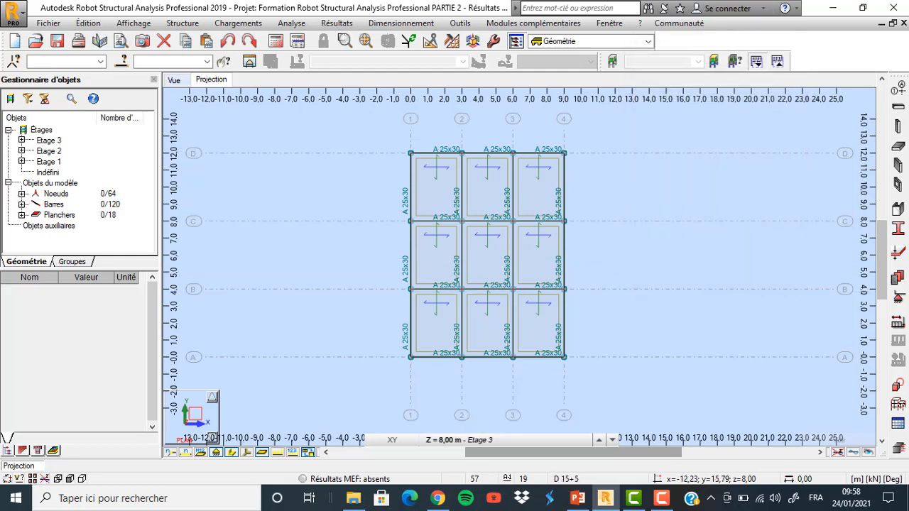
left_click(174, 79)
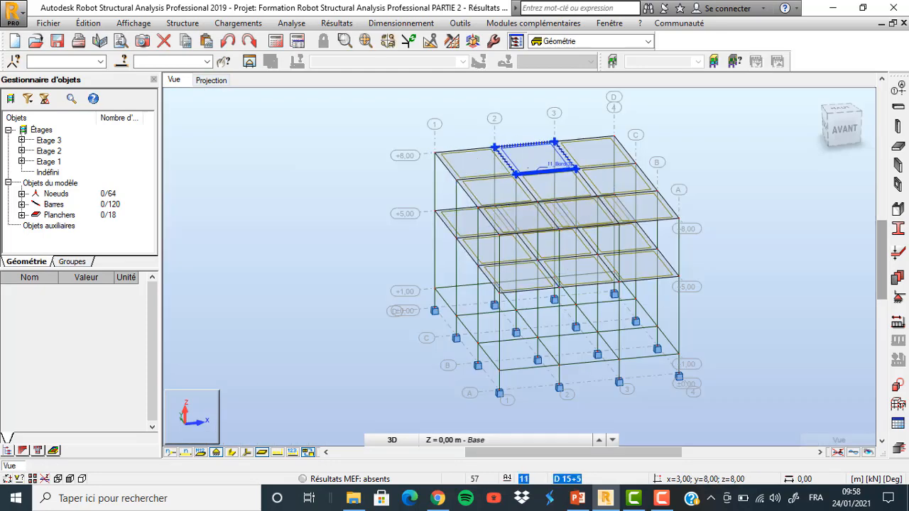
left_click(211, 80)
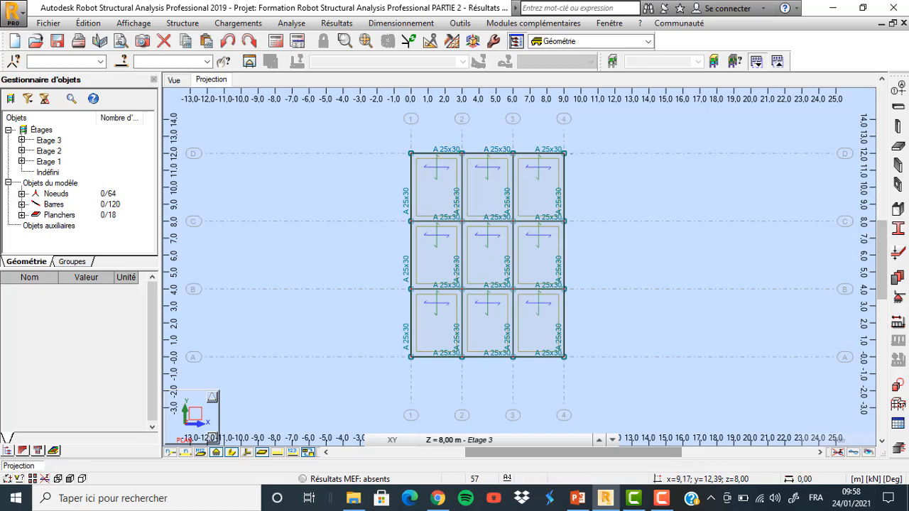
Step: Hide the bar section labels in the Etage 3 plan by turning off the Sections - symboles display attribute
scroll(477, 126, "up", 2)
scroll(476, 127, "down", 1)
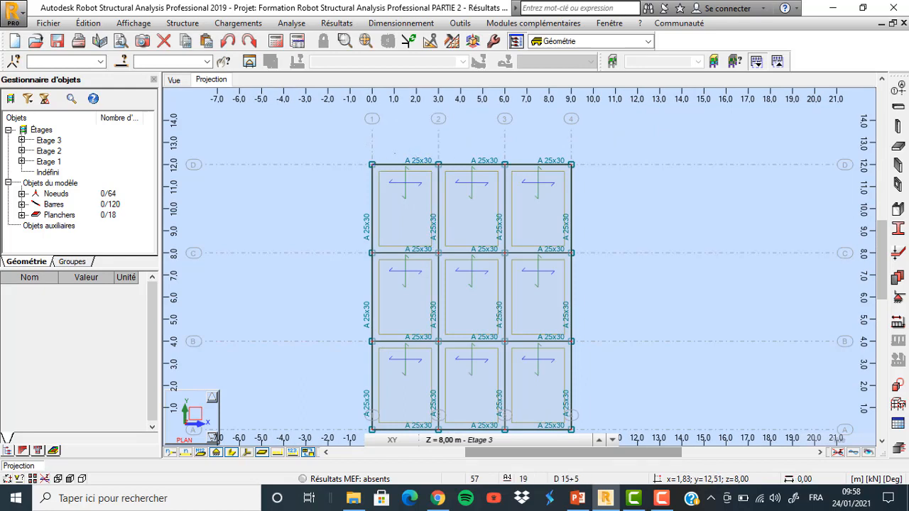
left_click(134, 22)
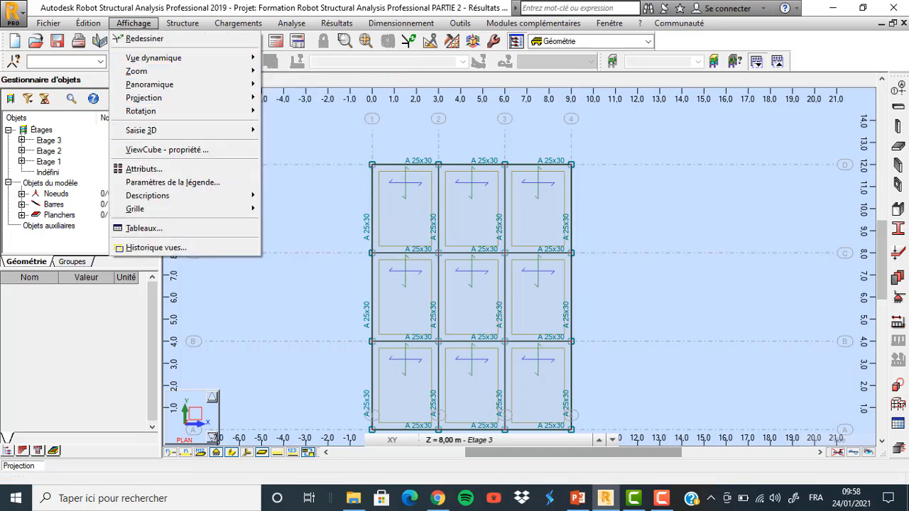
left_click(144, 169)
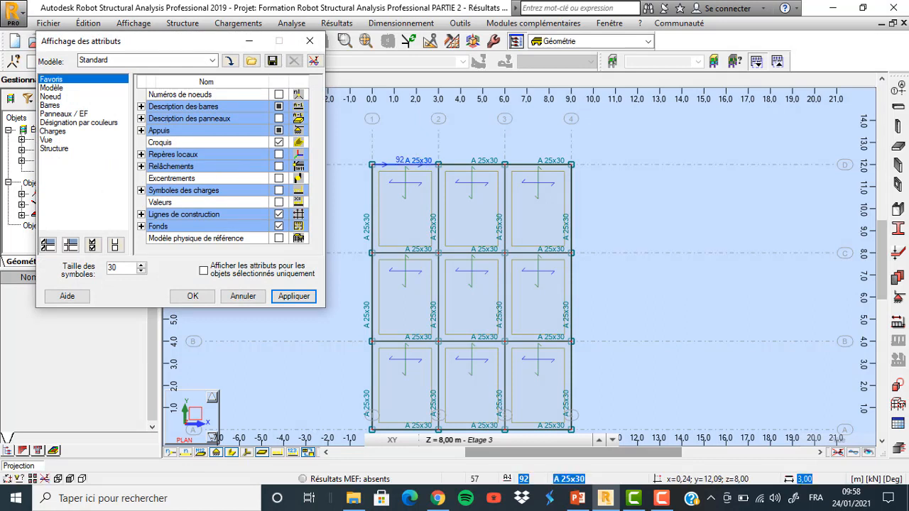
left_click(142, 107)
left_click(141, 107)
left_click(141, 107)
left_click(141, 106)
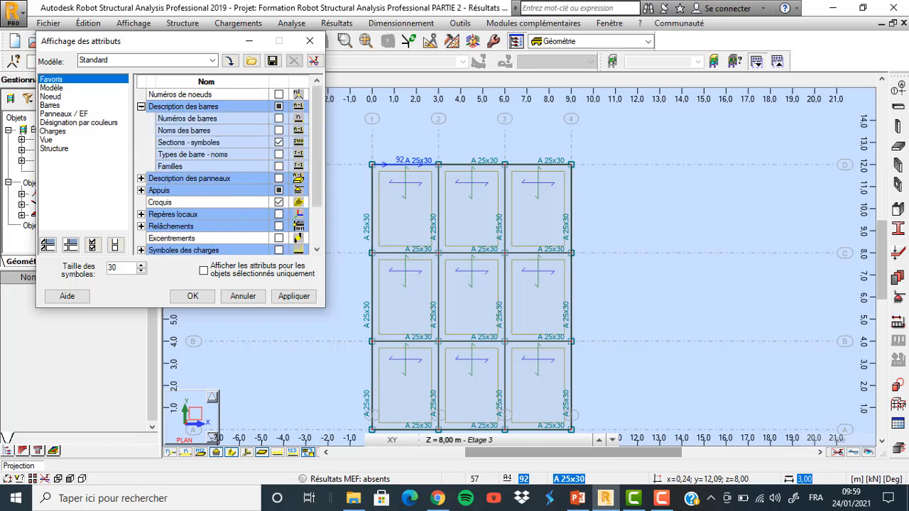
left_click(279, 142)
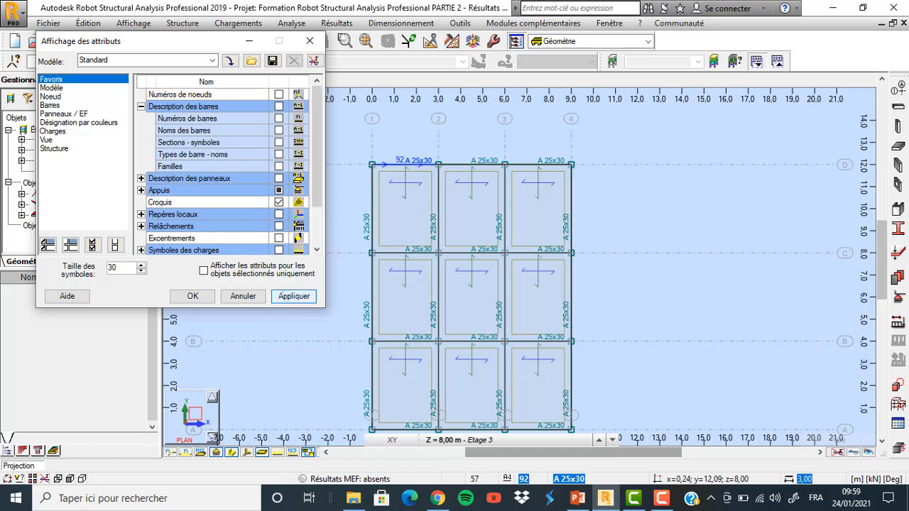
left_click(293, 297)
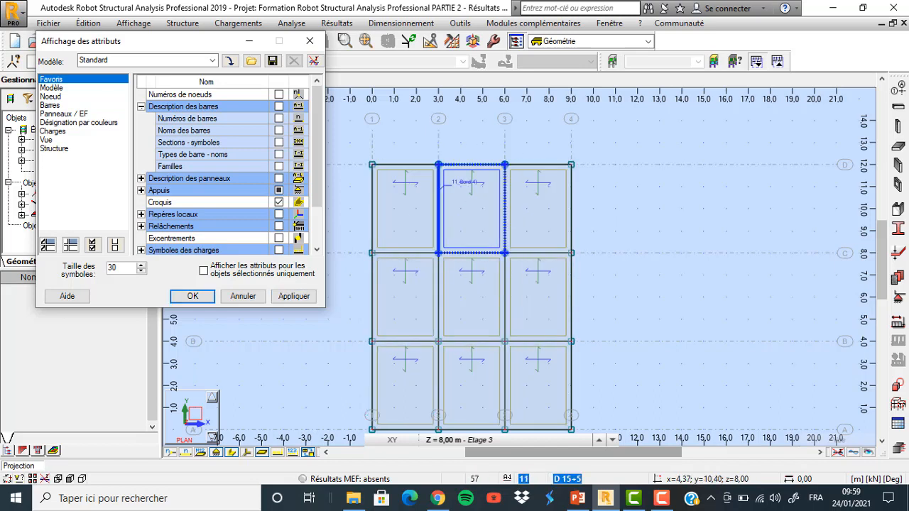
Step: Turn off the Direction du ferraillage attribute for panels so the plan keeps only the load distribution direction, and close the display attributes
left_click(141, 107)
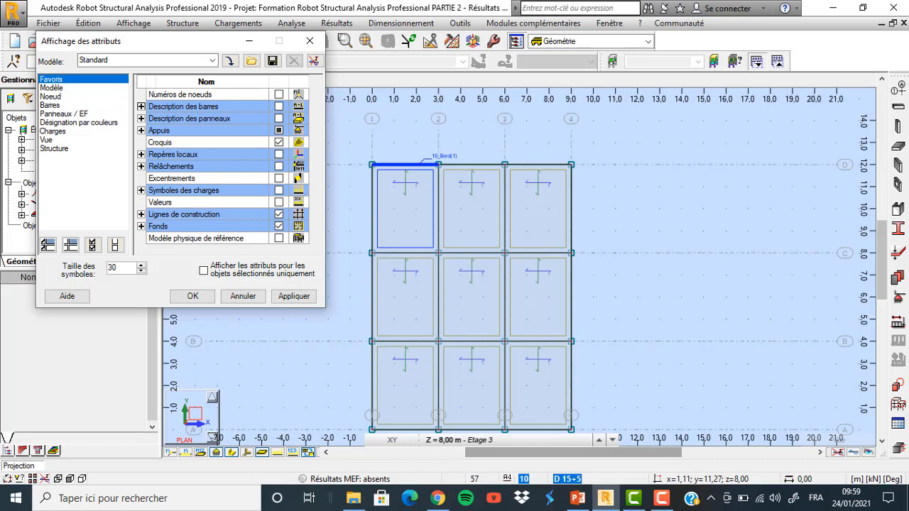
left_click(64, 113)
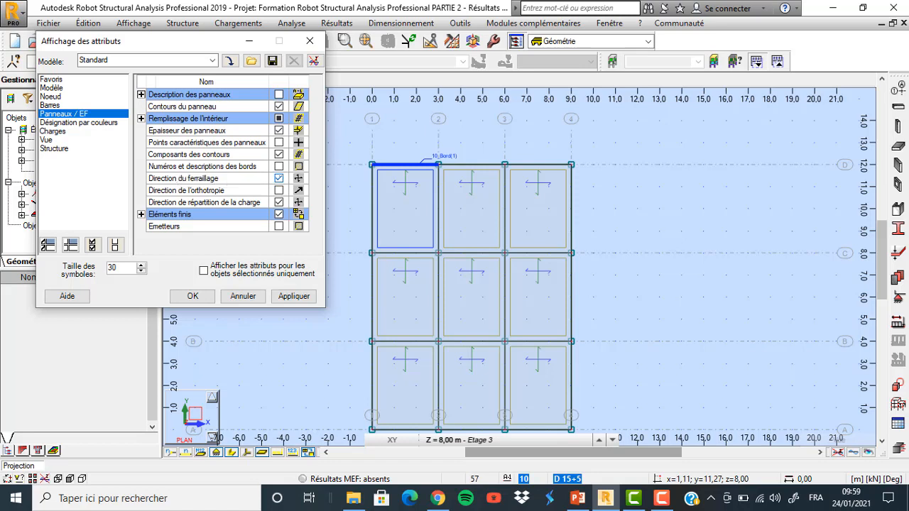
left_click(279, 178)
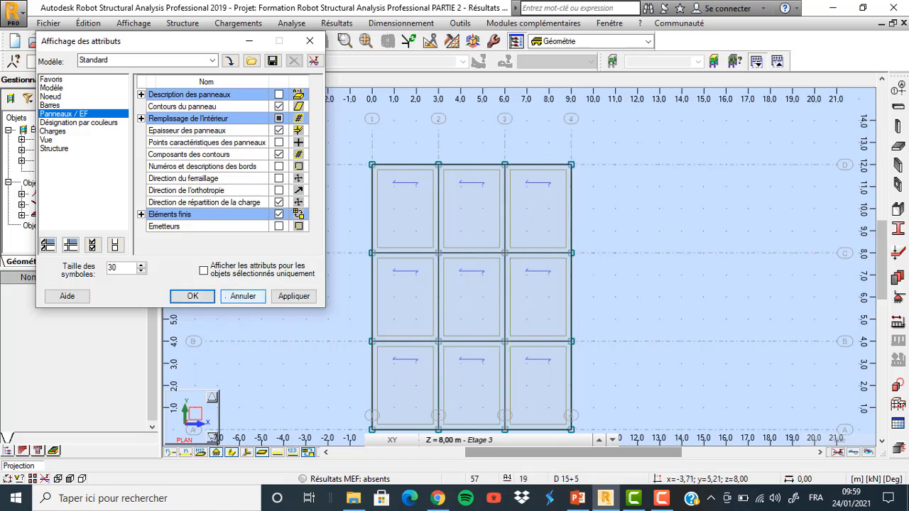
left_click(311, 40)
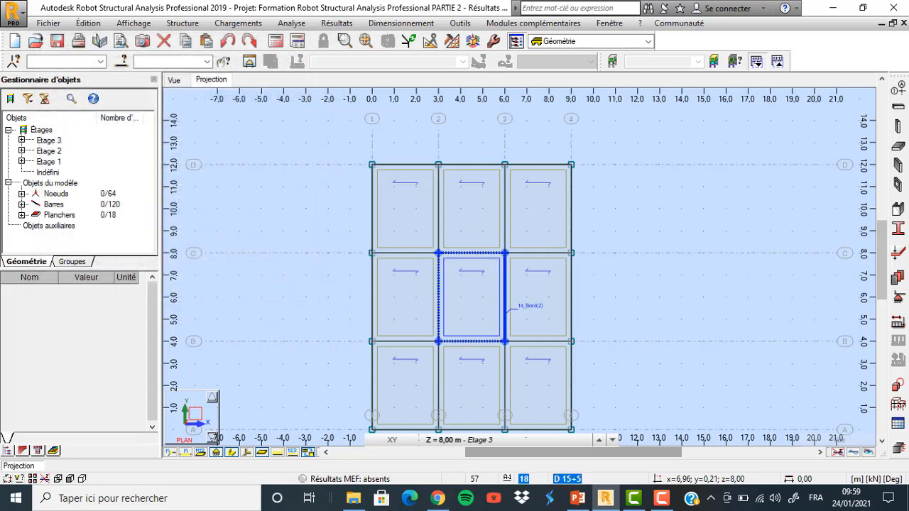